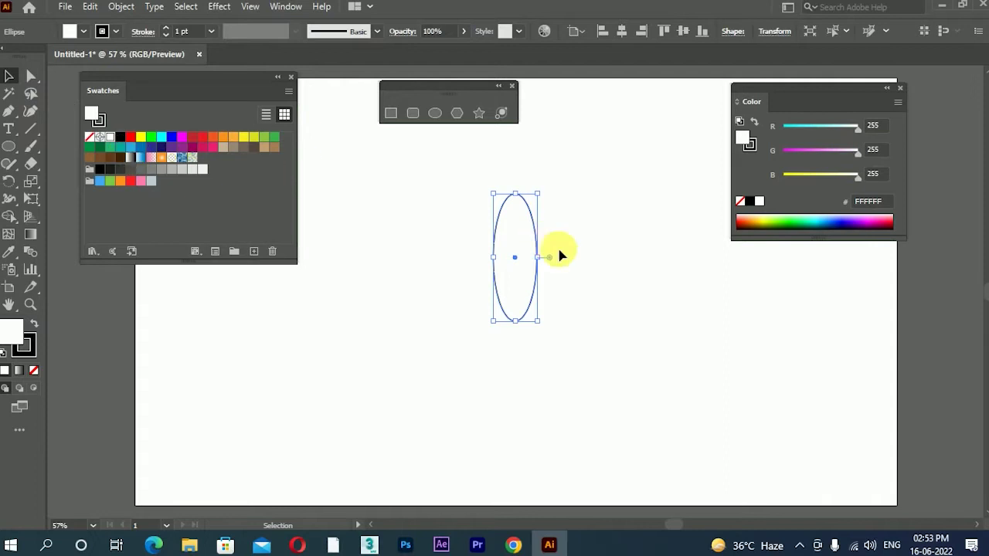
Move the narrow vertical ellipse slightly to the left on the artboard
left_click_drag(524, 264, 510, 265)
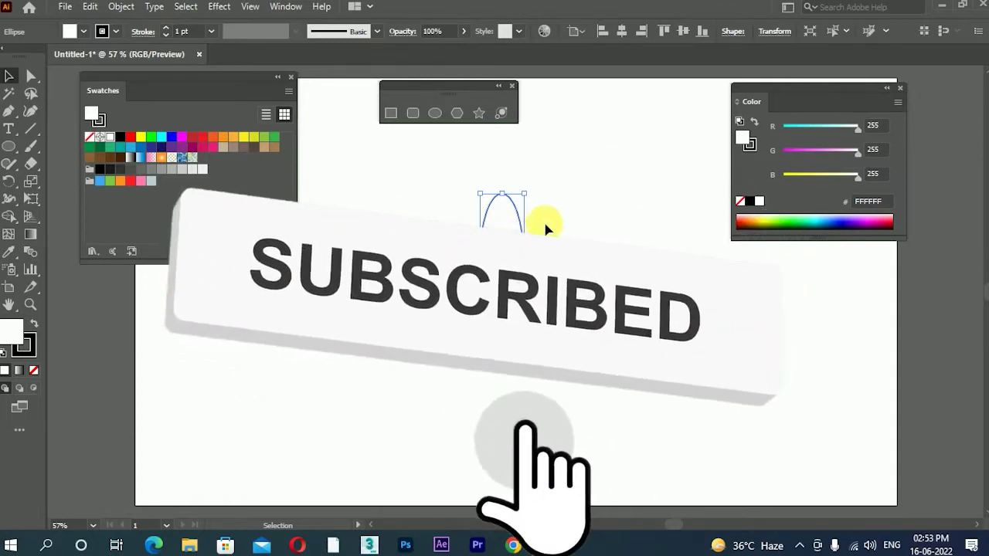
left_click_drag(530, 192, 502, 197)
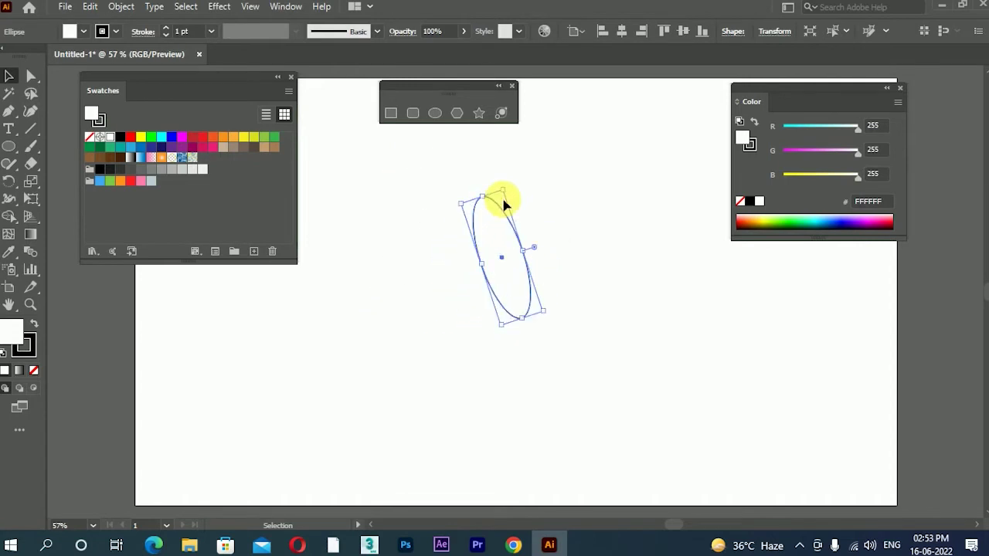
key("ctrl+z")
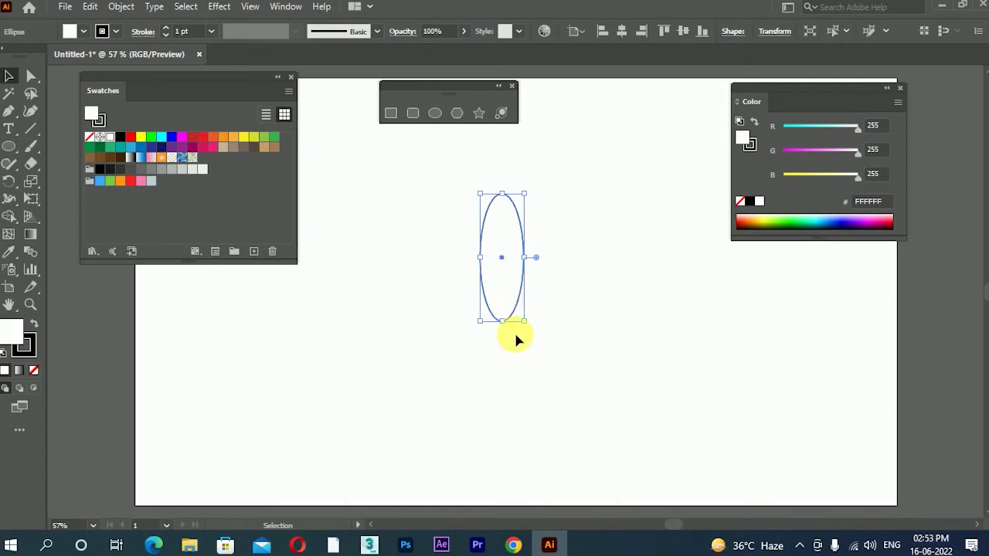
left_click(9, 184)
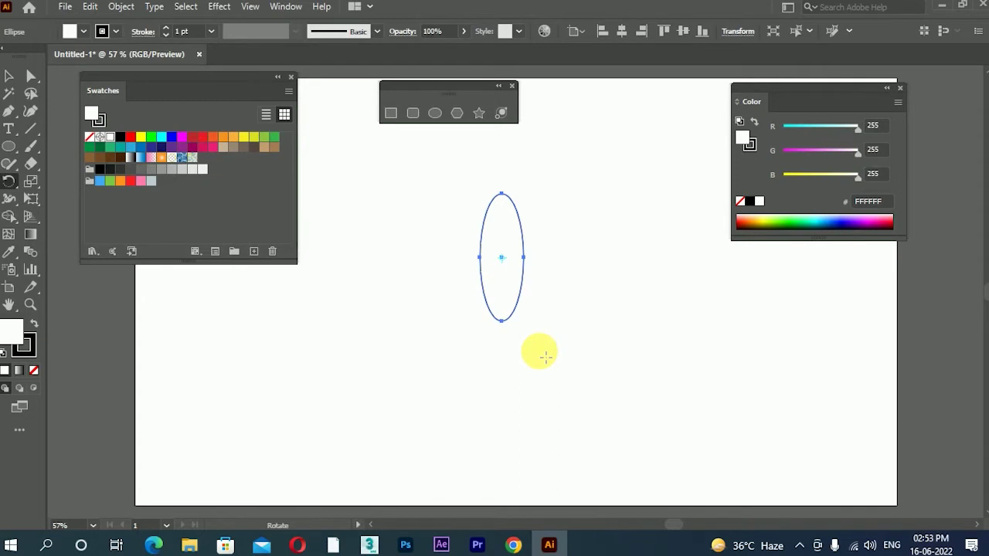
left_click(502, 333)
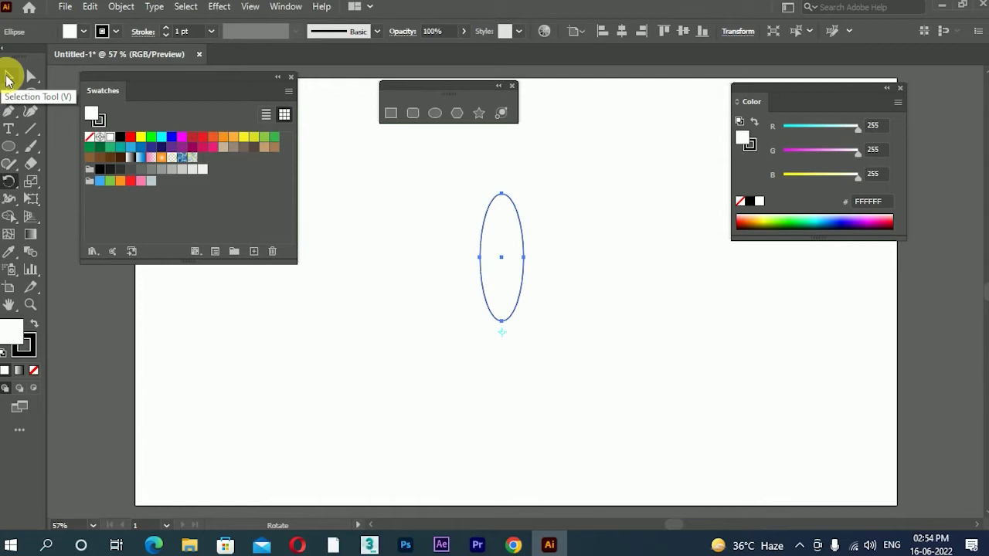
left_click(8, 77)
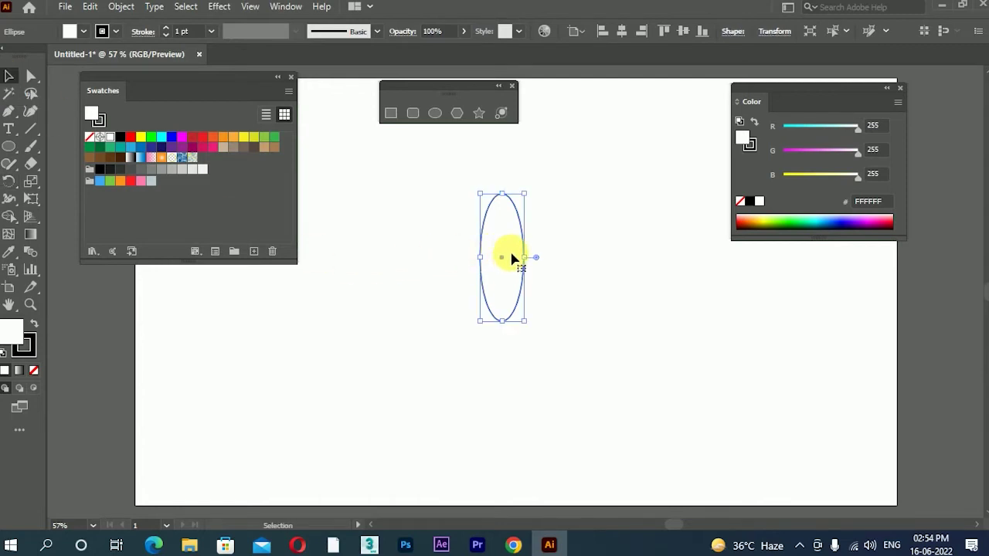
left_click_drag(526, 192, 552, 268)
key("a")
key("ctrl+z")
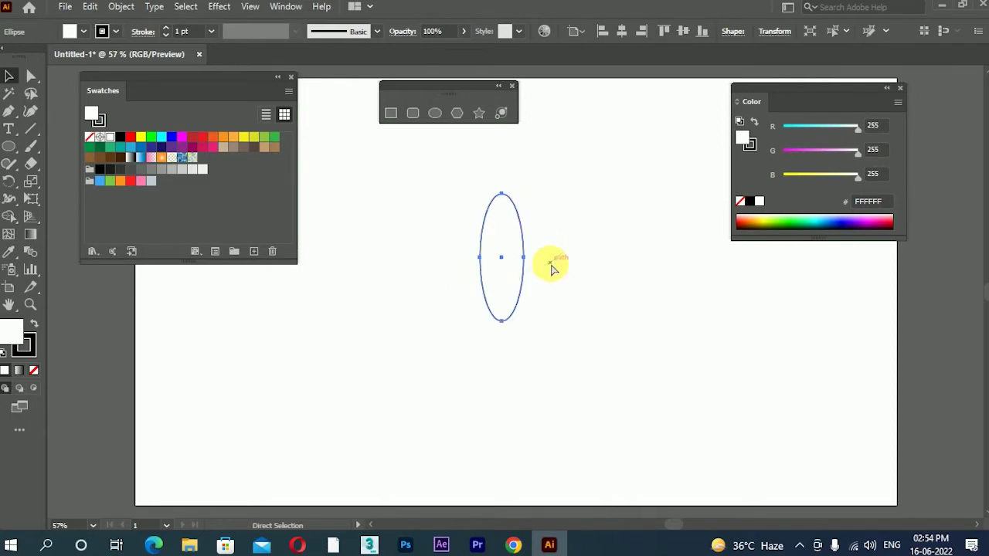
key("v")
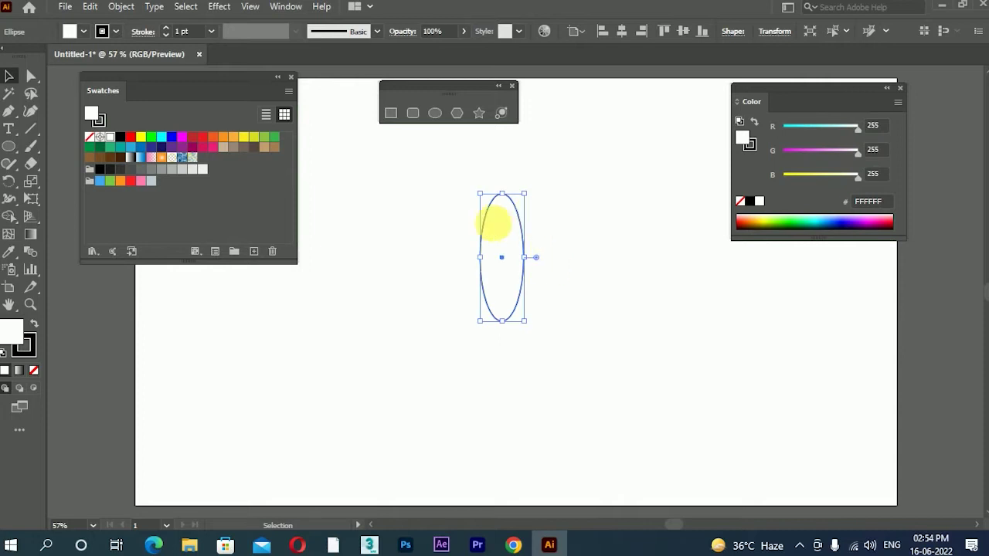
Create a slightly clockwise-rotated copy of the ellipse with the Rotate tool, using a pivot point just below the ellipse's lower end
left_click(11, 183)
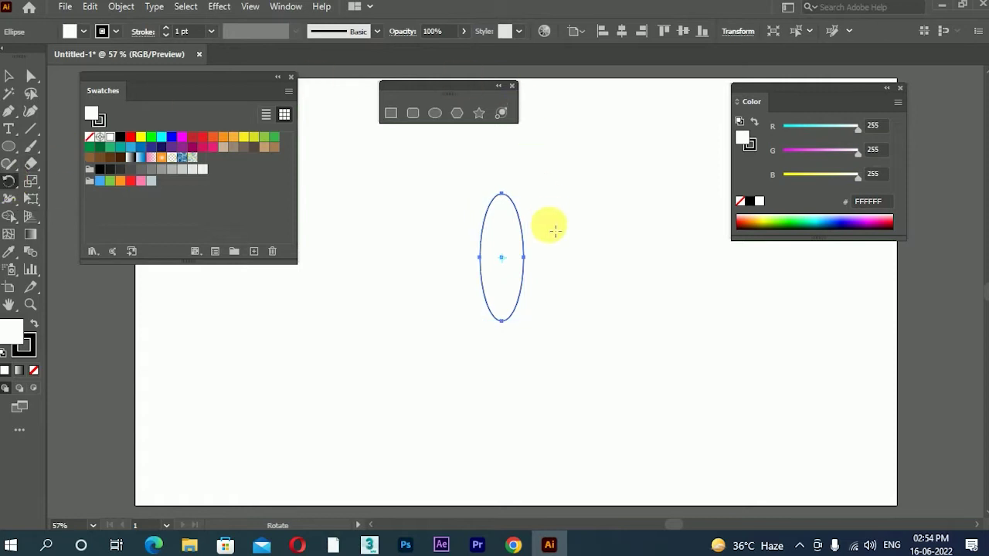
left_click(502, 332)
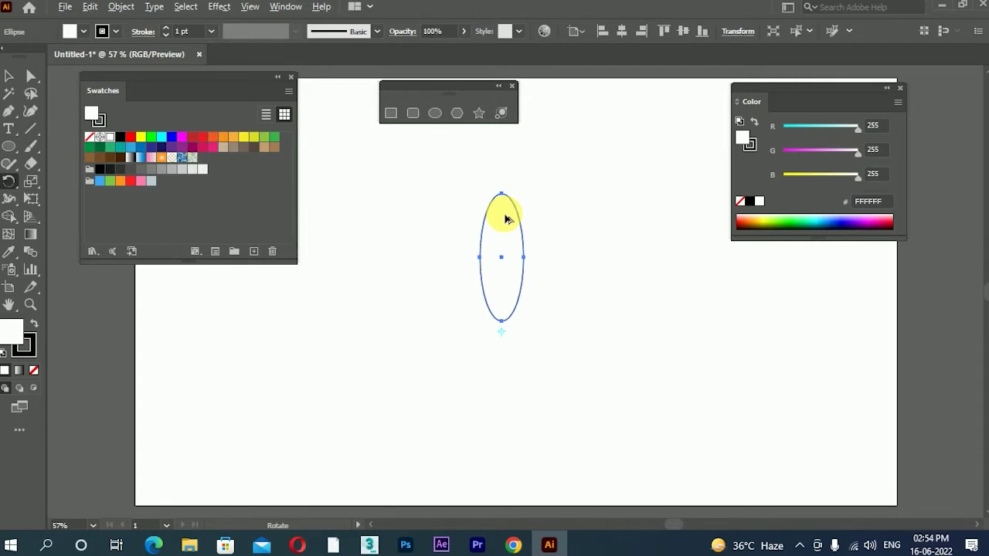
left_click_drag(509, 219, 524, 213)
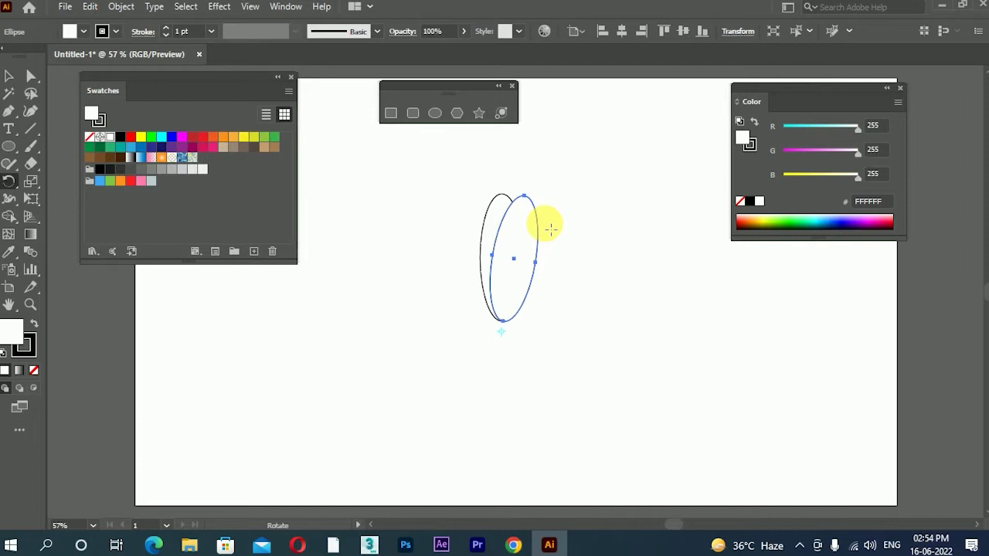
Repeat the rotated copy of the ellipse around the same pivot until the petals close a full circle
key("ctrl+d")
key("ctrl+d")
key("ctrl+d")
key("ctrl+d")
key("ctrl+d")
key("ctrl+d")
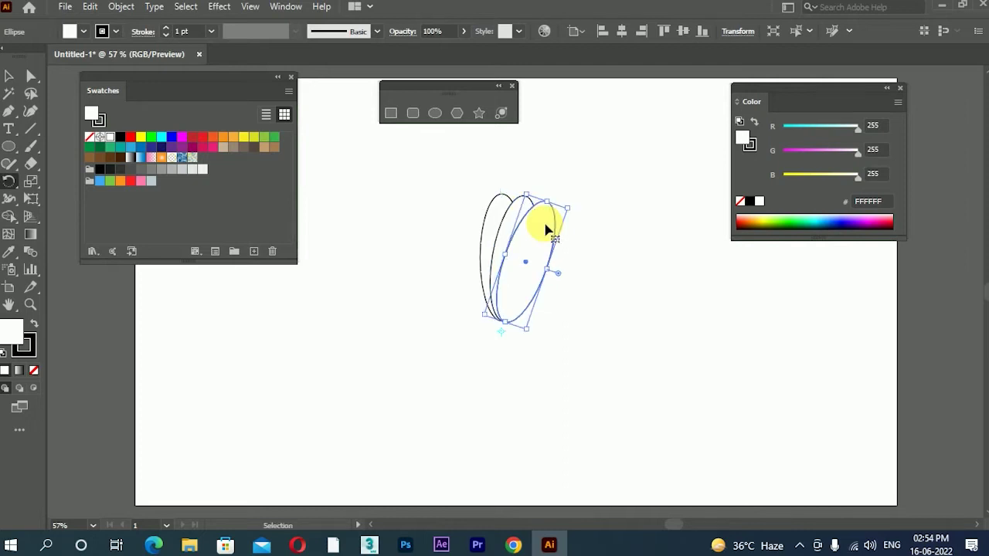
key("ctrl+d")
key("ctrl+d")
key("ctrl+d")
key("ctrl+d")
key("ctrl+d")
key("ctrl+d")
key("ctrl+d")
key("ctrl+d")
key("ctrl+d")
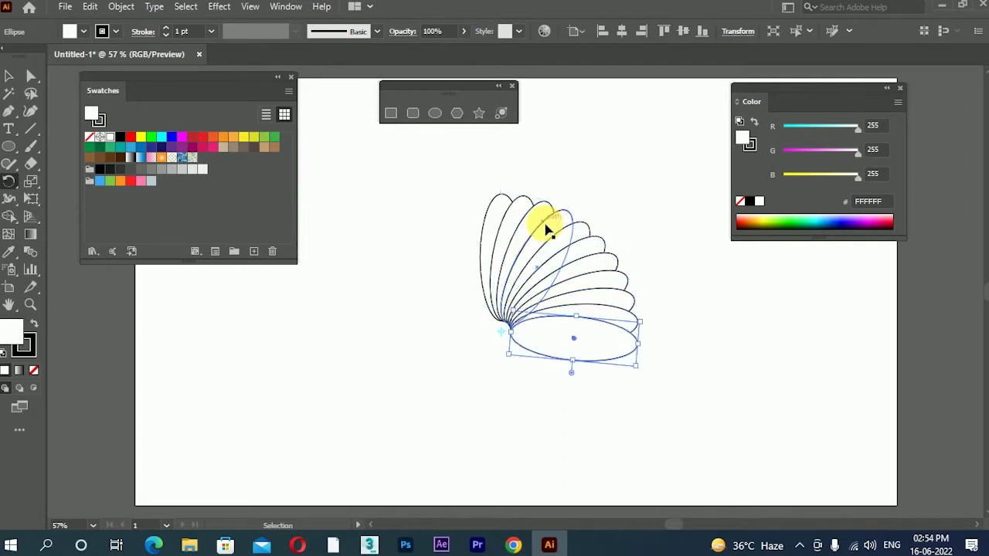
key("ctrl+d")
key("ctrl+d")
key("ctrl+d")
key("ctrl+d")
key("ctrl+d")
key("ctrl+d")
key("ctrl+d")
key("ctrl+d")
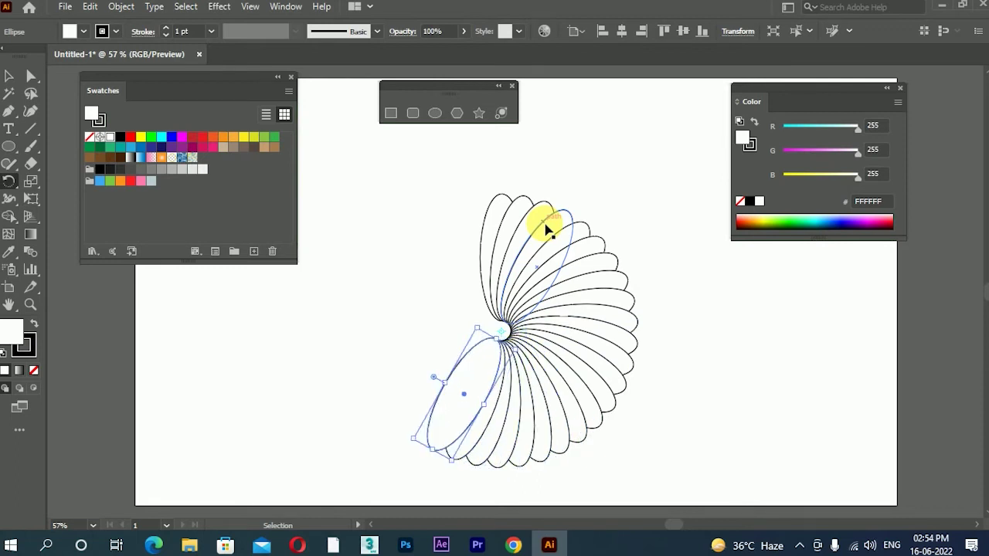
key("ctrl+d")
key("ctrl+d")
key("ctrl+d")
key("ctrl+d")
key("ctrl+d")
key("ctrl+d")
key("ctrl+d")
key("ctrl+d")
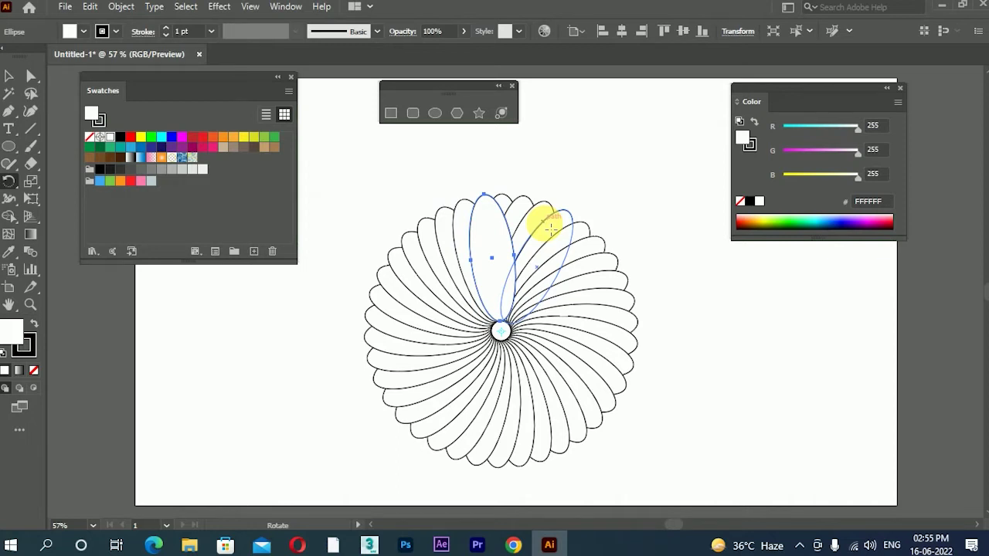
Fill all the ellipses of the circular flower with red FF0000
left_click(8, 76)
left_click(472, 158)
scroll(472, 158, "down", 1)
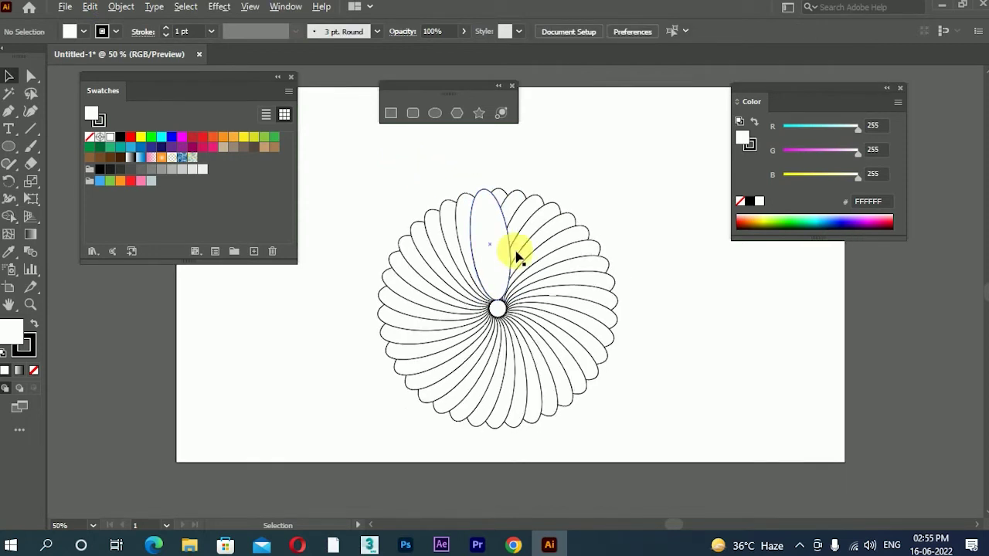
left_click_drag(323, 170, 702, 456)
left_click(129, 138)
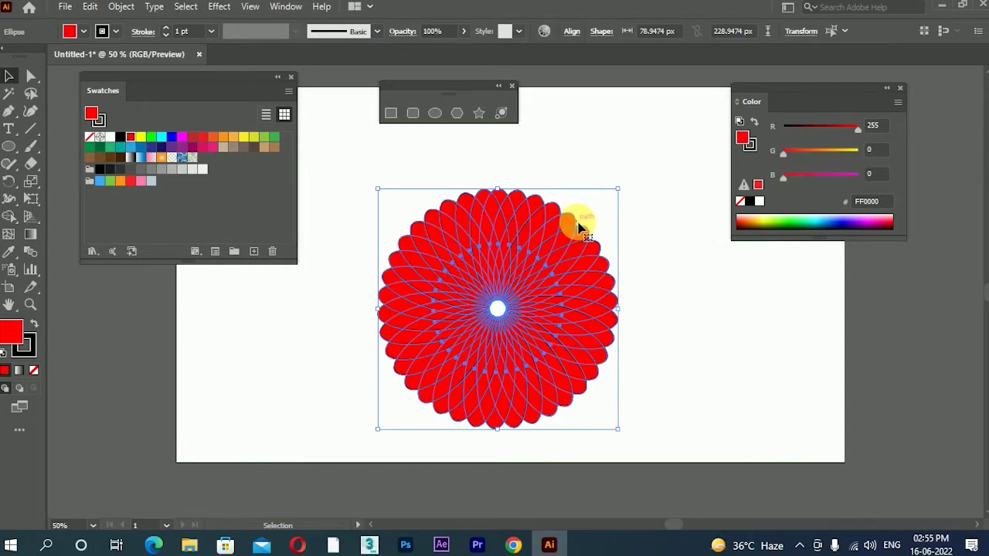
left_click(616, 148)
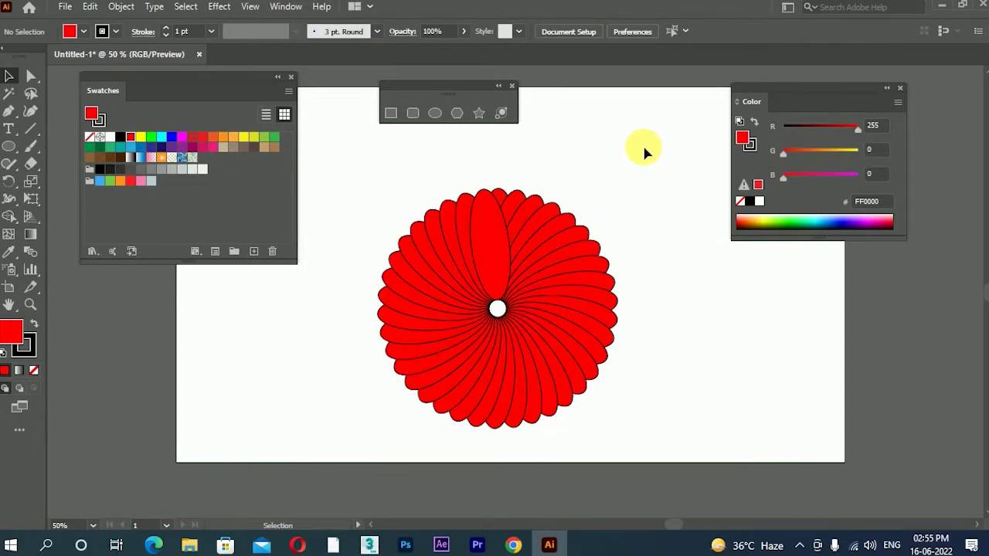
Exclude the overlapping areas of all the red ellipses with the Pathfinder
left_click_drag(640, 155, 331, 426)
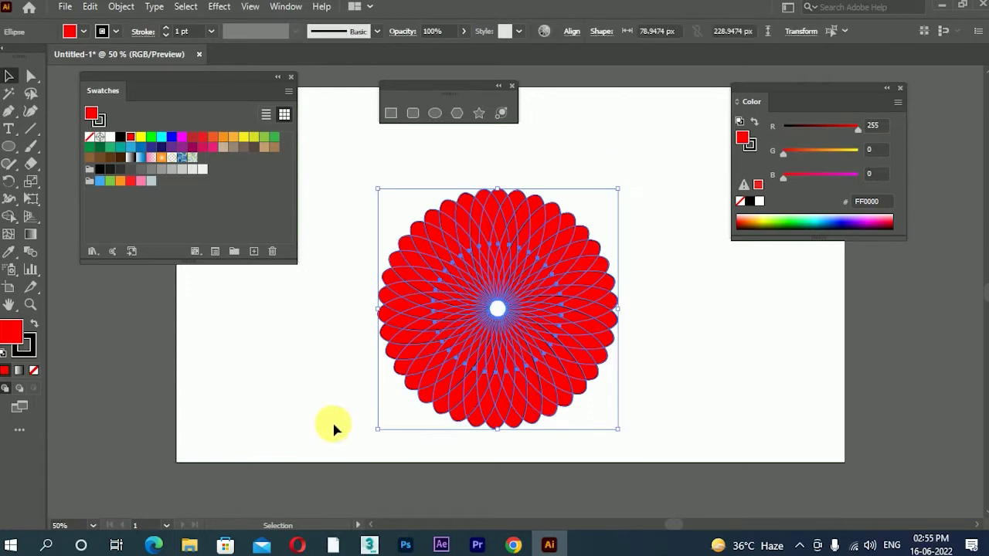
left_click(278, 6)
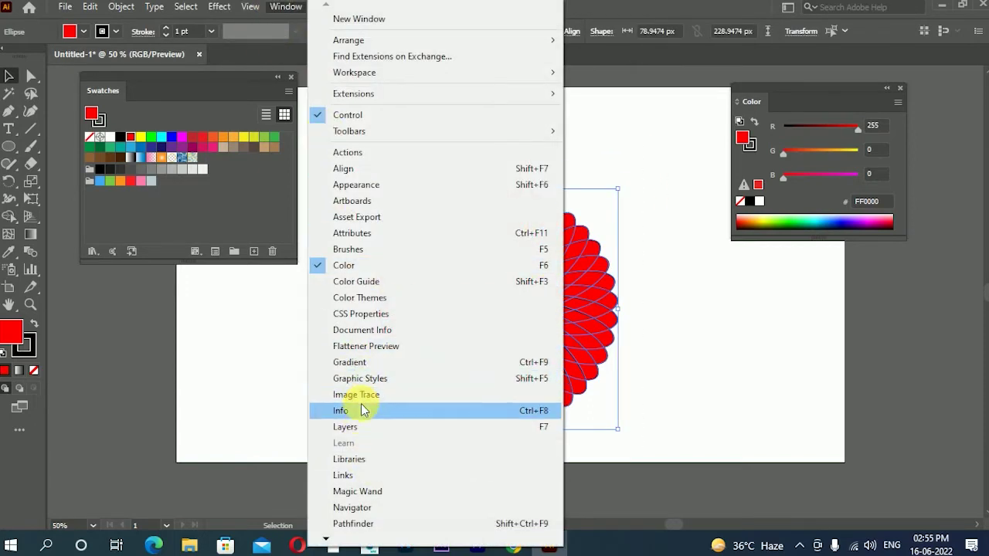
left_click(353, 524)
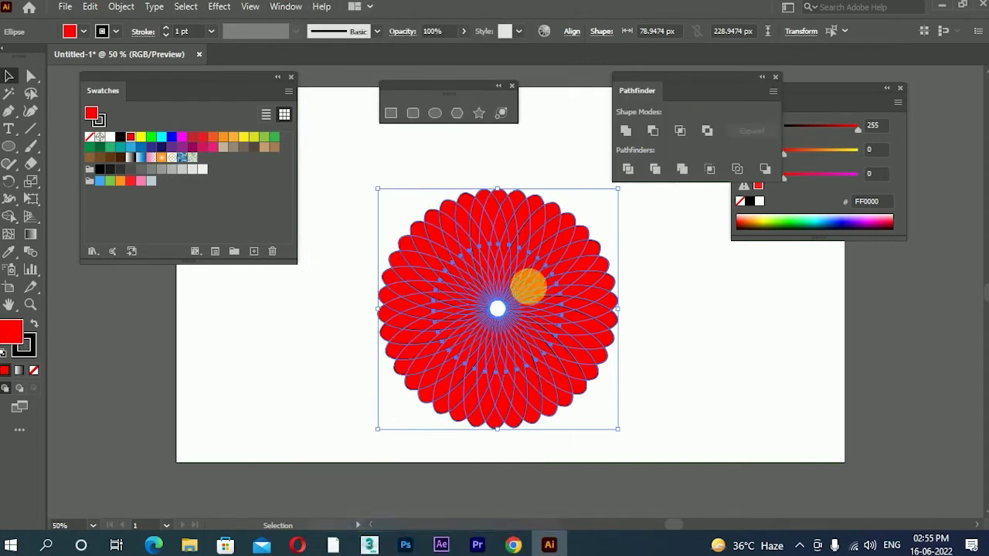
left_click_drag(631, 76, 735, 255)
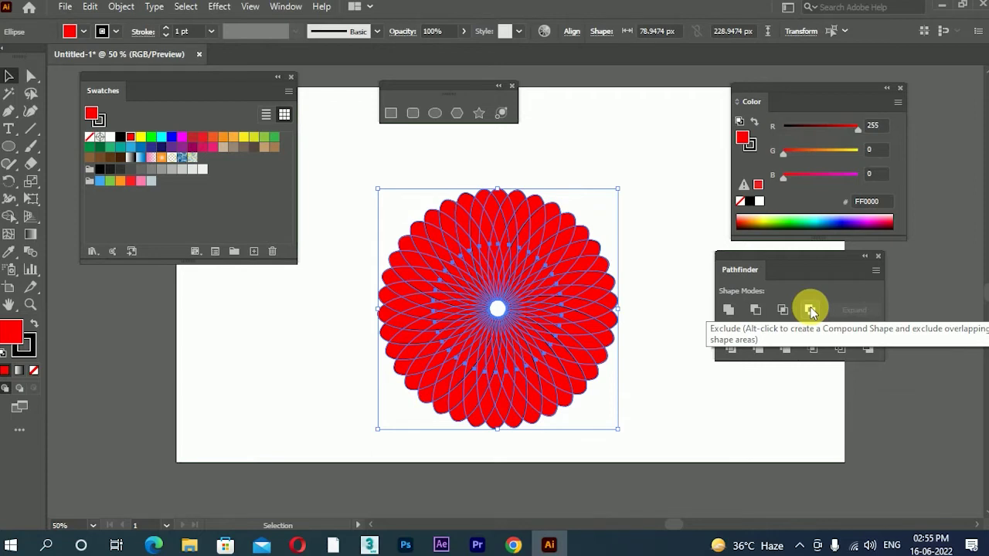
left_click(810, 310)
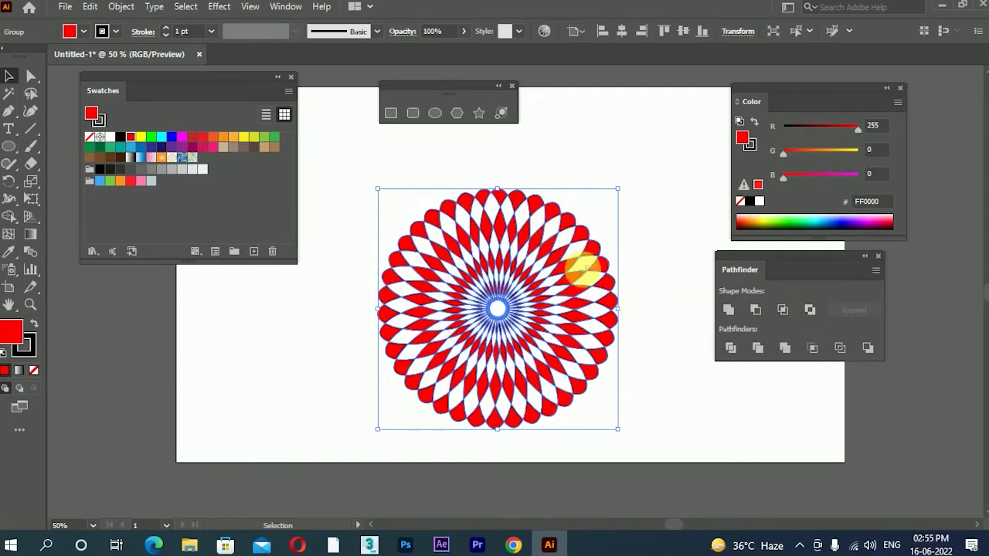
left_click(603, 138)
Scale the red flower down to about half its size and move it to the artboard's upper-left area
left_click_drag(540, 329, 616, 279)
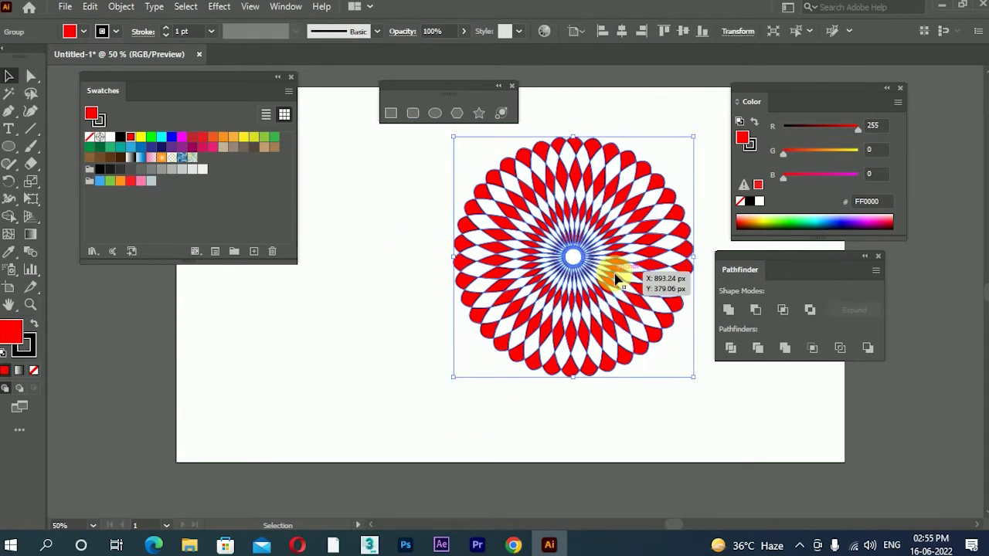
left_click_drag(599, 228, 577, 264)
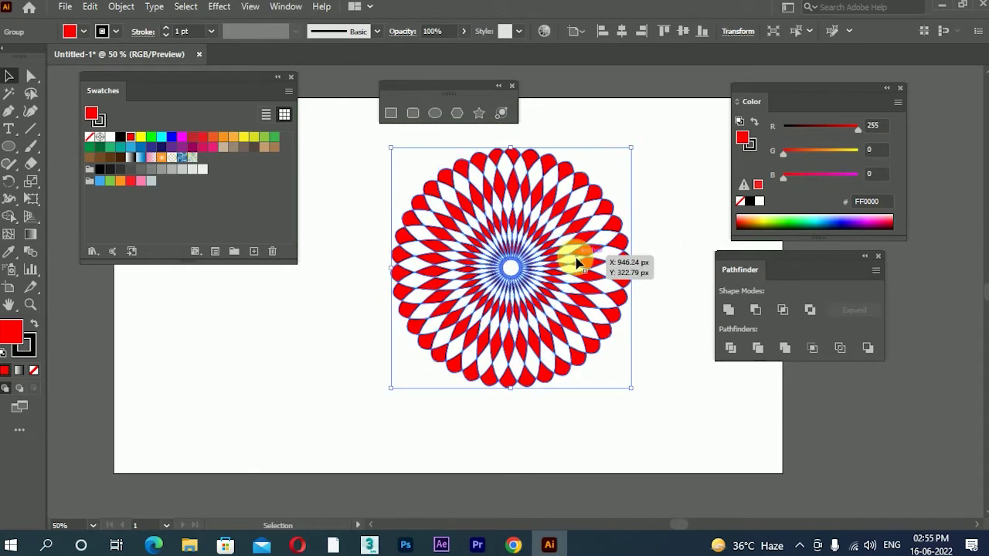
left_click_drag(631, 149, 576, 211)
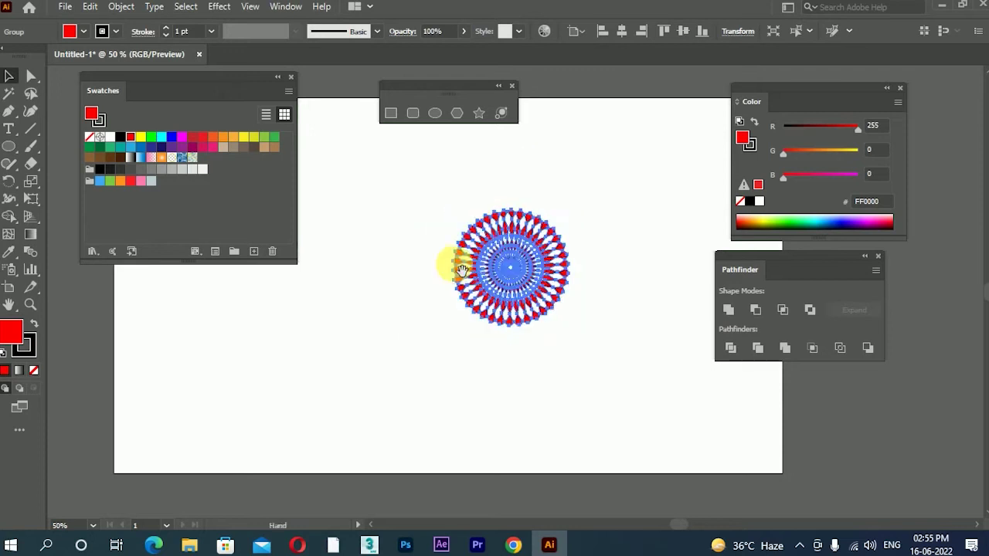
left_click_drag(464, 265, 563, 280)
left_click_drag(634, 285, 304, 183)
left_click(512, 207)
Draw a tall, narrow vertical ellipse in the middle of the artboard and remove its fill
key("ctrl+equal")
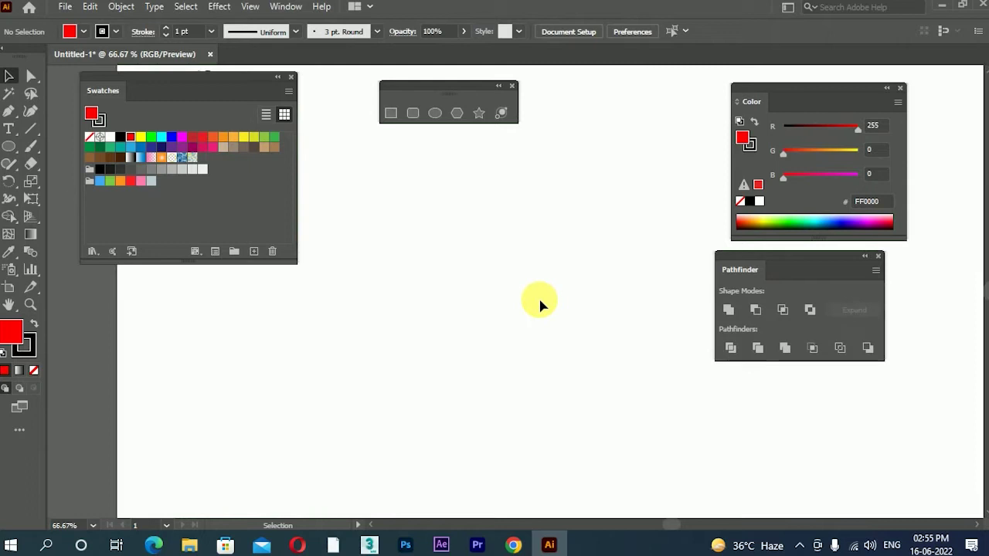
left_click(436, 115)
mouse_move(492, 177)
left_mouse_down()
mouse_move(565, 322)
mouse_move(543, 361)
left_mouse_up()
left_click(9, 76)
left_click(34, 370)
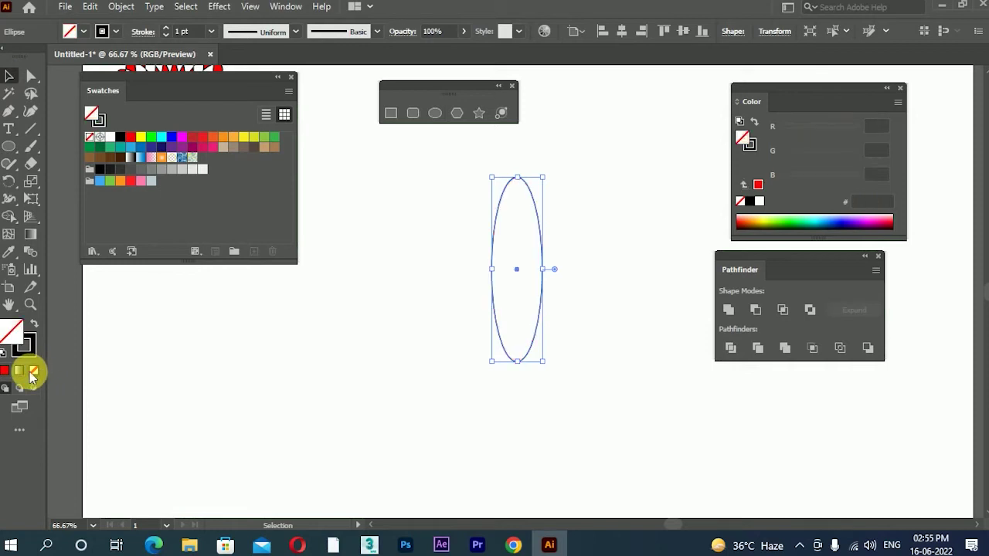
Move the unfilled ellipse slightly upward on the artboard
left_click(352, 309)
scroll(515, 242, "down", 1)
left_click(522, 259)
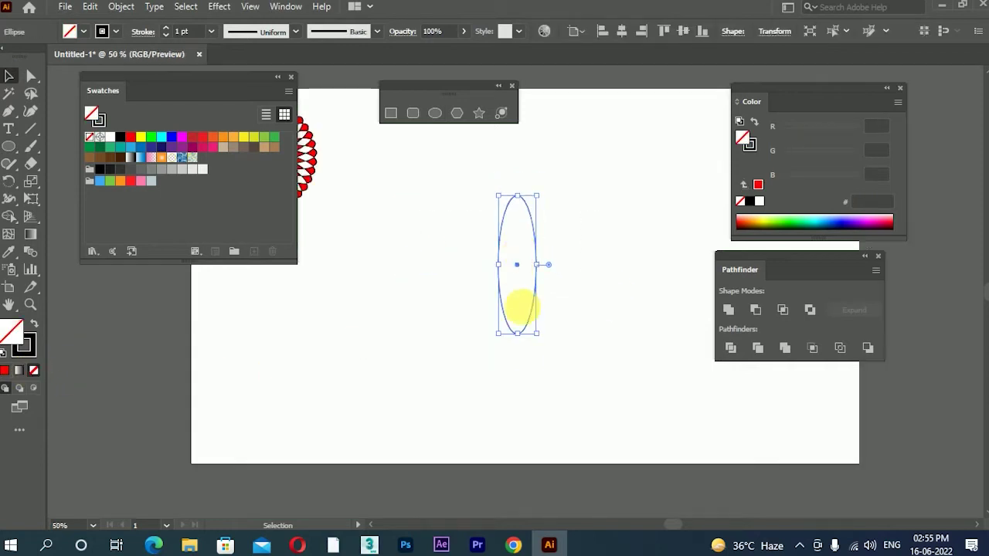
left_click_drag(518, 265, 514, 239)
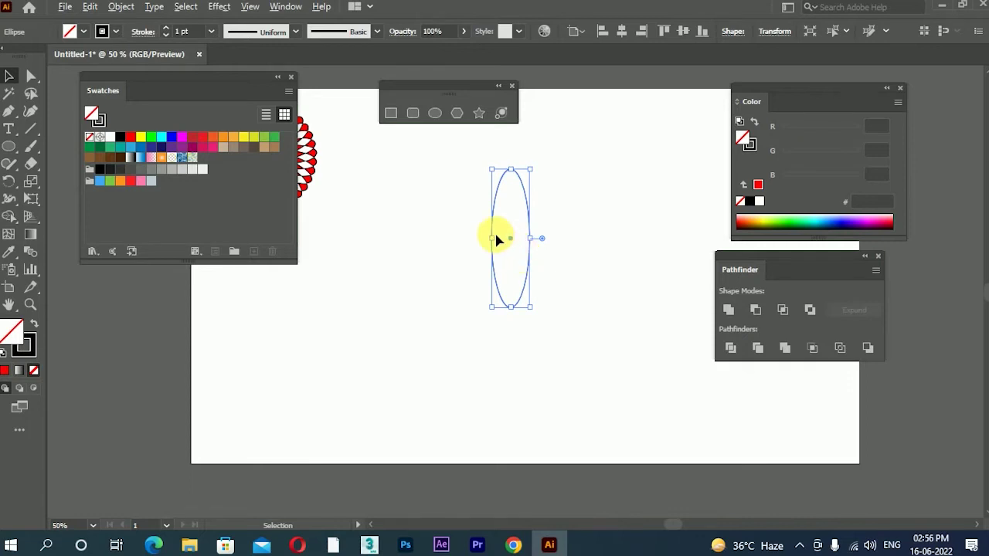
Create a slightly clockwise-rotated copy of the unfilled ellipse around a pivot point outside it, to the left of its lower end
left_click(9, 182)
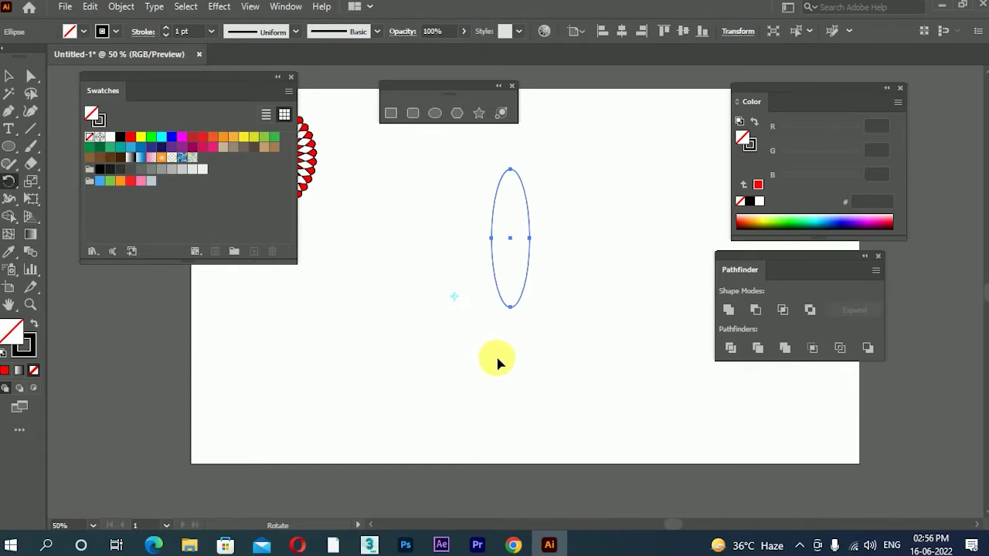
left_click_drag(508, 205, 535, 209)
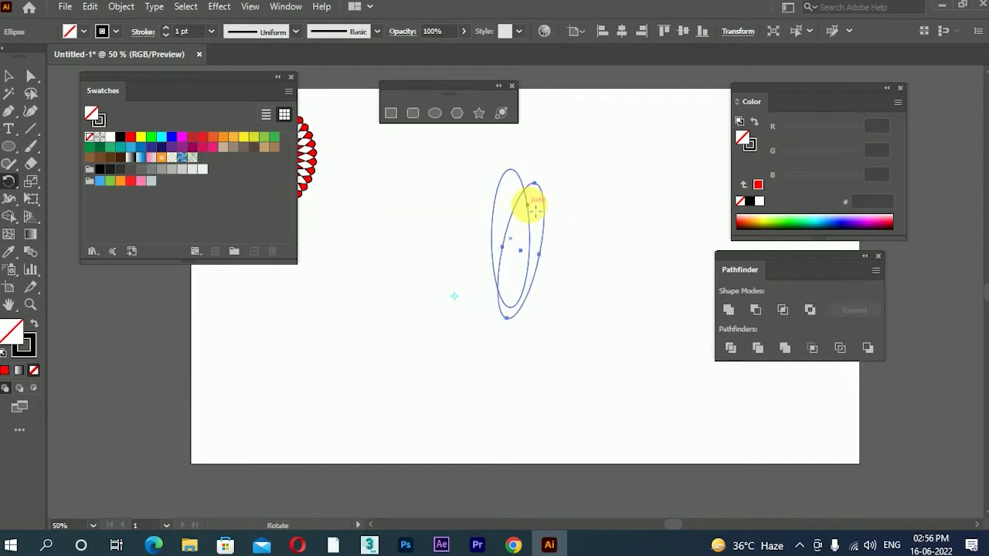
Repeat the rotated copy around the offset pivot until the ellipses form a closed ring with an open centre
key("ctrl+d")
key("ctrl+d")
key("ctrl+d")
key("ctrl+d")
key("ctrl+d")
key("ctrl+d")
key("ctrl+d")
key("ctrl+d")
key("ctrl+d")
key("ctrl+d")
key("ctrl+d")
key("ctrl+d")
key("ctrl+d")
key("ctrl+d")
key("ctrl+d")
key("ctrl+d")
key("ctrl+d")
key("ctrl+d")
key("ctrl+d")
key("ctrl+d")
key("ctrl+d")
key("ctrl+d")
key("ctrl+d")
key("ctrl+d")
key("ctrl+d")
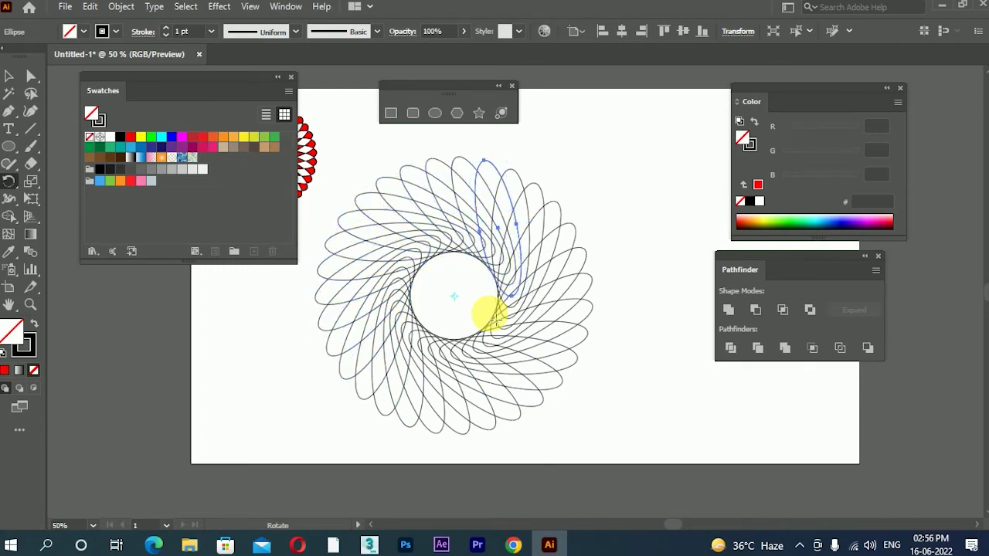
Fill all the ellipses of the new ring with blue 0000FF
left_click(11, 78)
left_click_drag(349, 166, 605, 424)
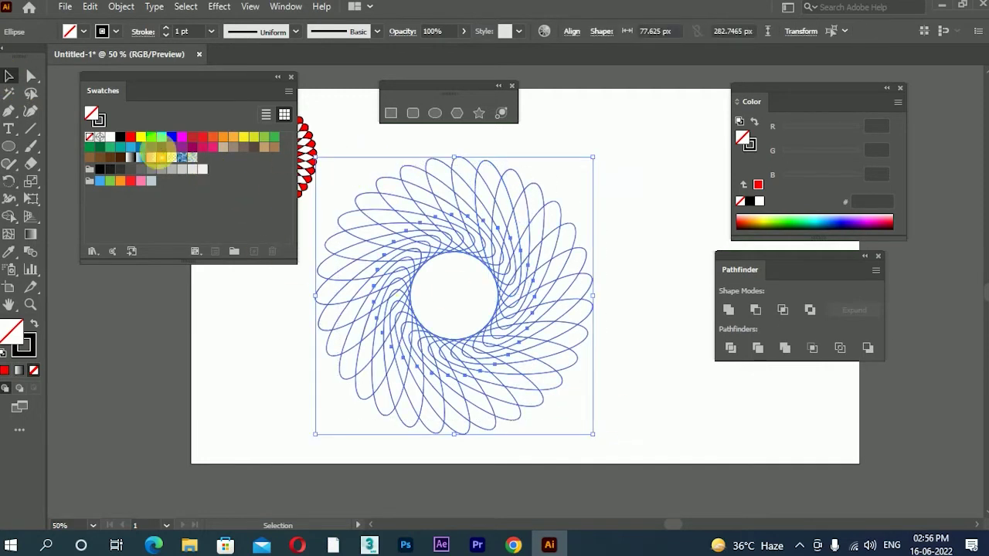
left_click(172, 137)
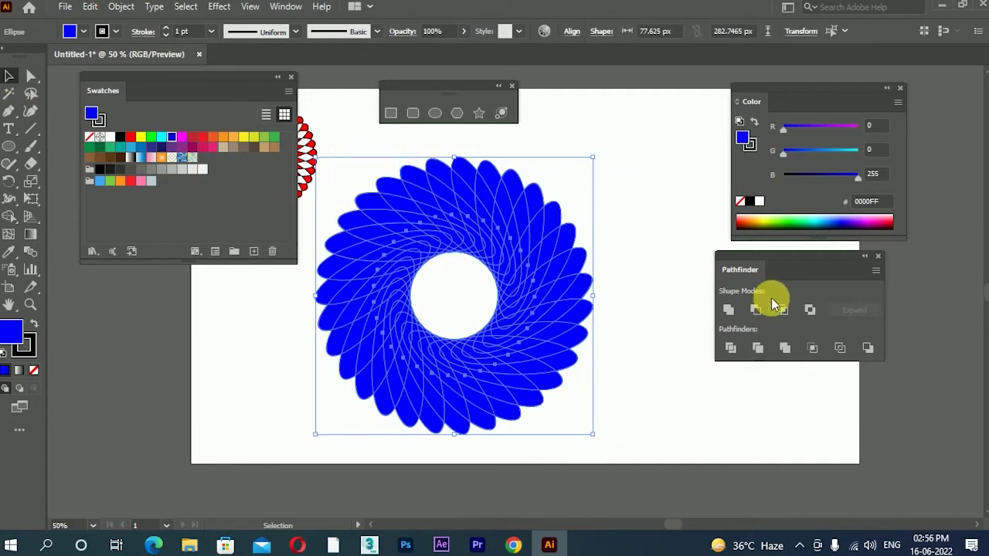
Exclude the overlapping areas of the blue ellipse ring to get an alternating blue and empty pattern
left_click(810, 309)
left_click(618, 374)
scroll(563, 335, "down", 1)
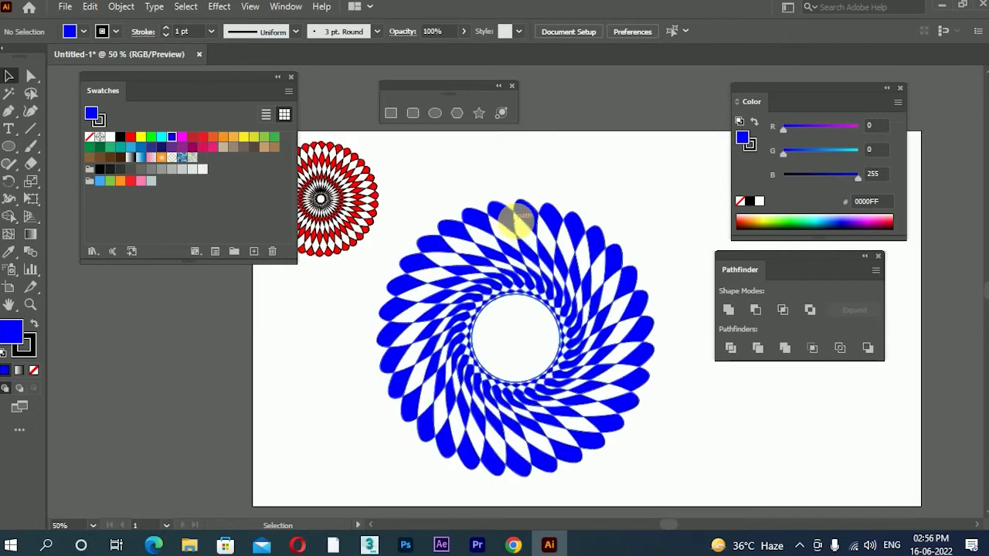
Scale the blue ring pattern down and place it beside the red flower near the artboard's upper edge
left_click(515, 217)
left_click_drag(655, 197, 567, 284)
left_click_drag(543, 323, 489, 181)
mouse_move(515, 251)
left_mouse_down()
mouse_move(536, 260)
mouse_move(515, 239)
left_mouse_up()
left_click(558, 283)
scroll(540, 243, "up", 1)
left_click_drag(580, 248, 552, 215)
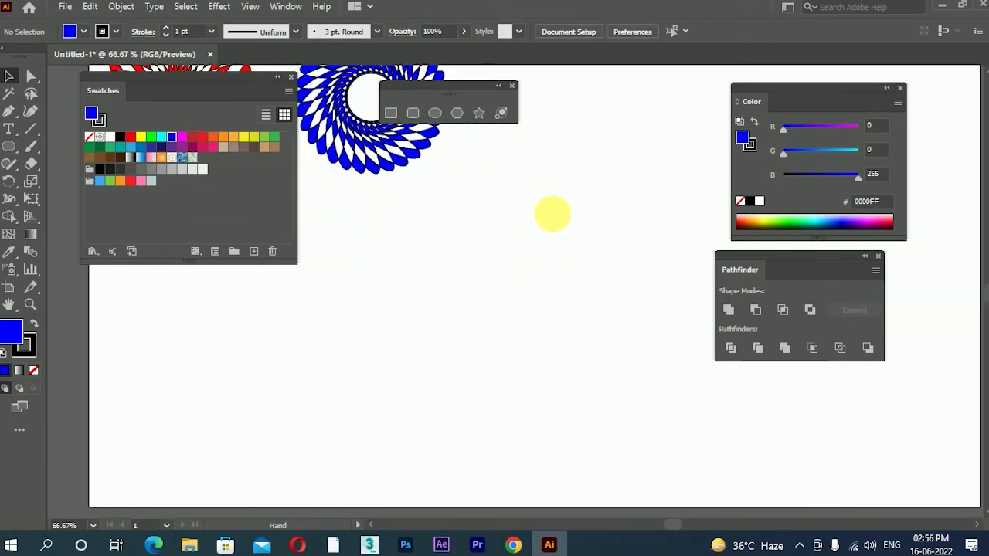
left_click(458, 116)
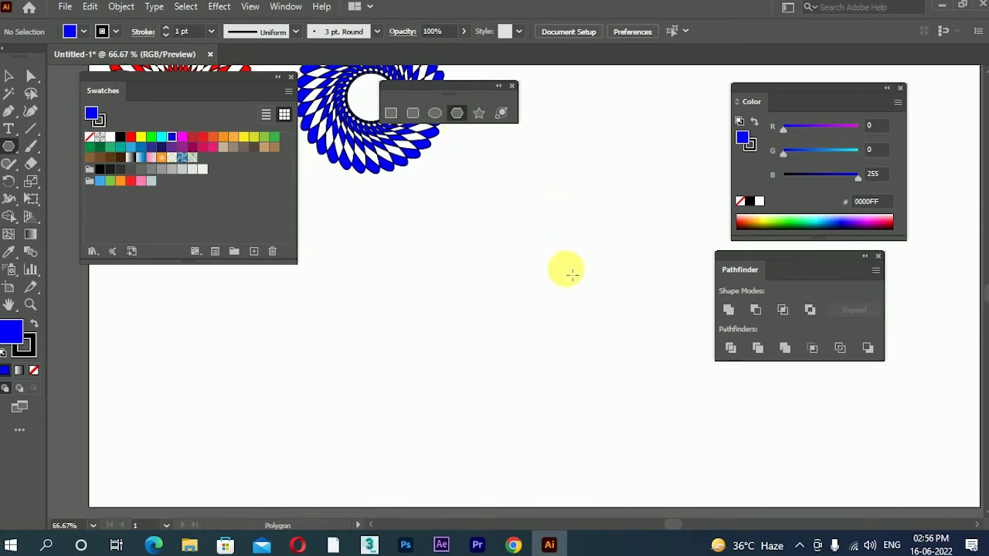
left_click_drag(493, 281, 449, 372)
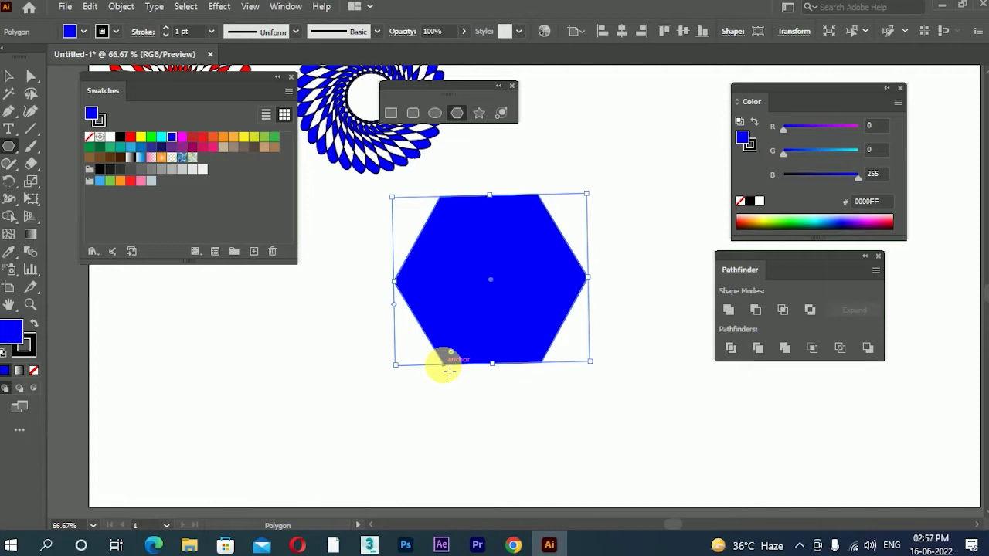
key("Delete")
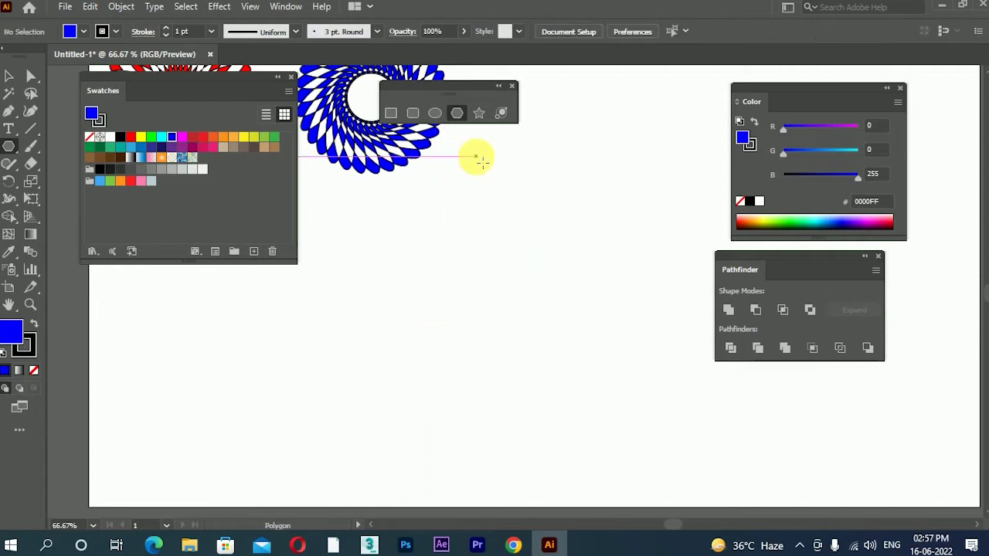
Try creating a triangle as a polygon with 3 sides and a radius of 148.9473 px, and delete it
left_click(457, 114)
left_click(503, 237)
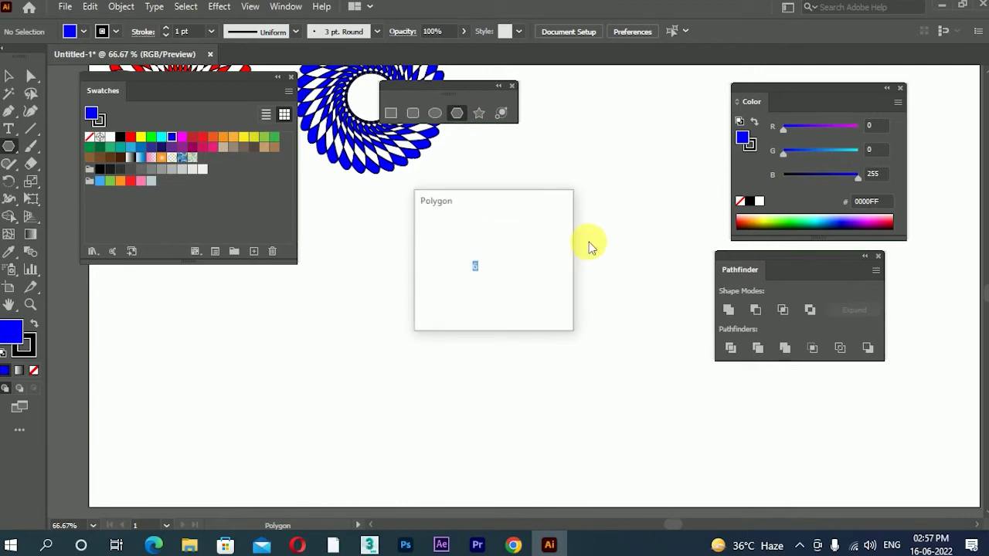
left_click_drag(488, 206, 621, 82)
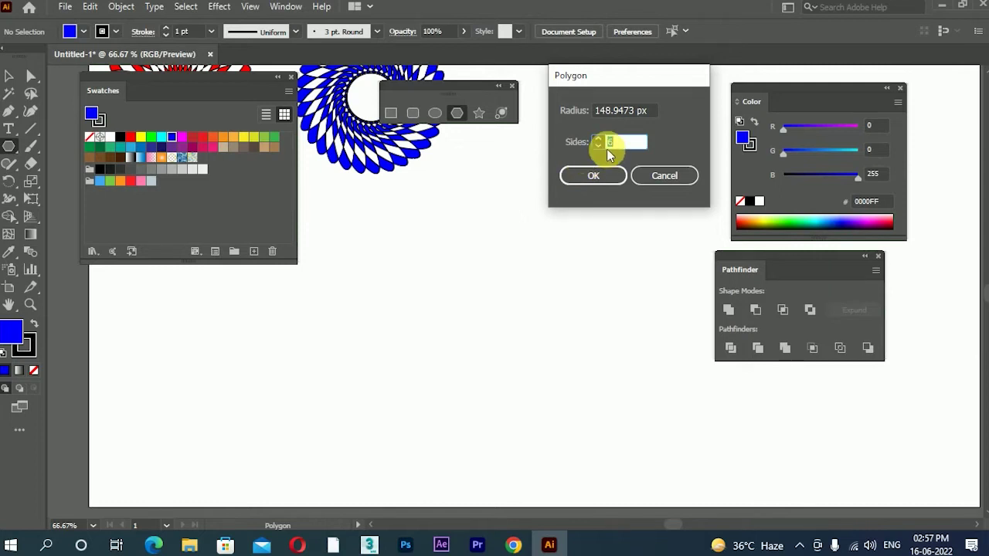
type("3")
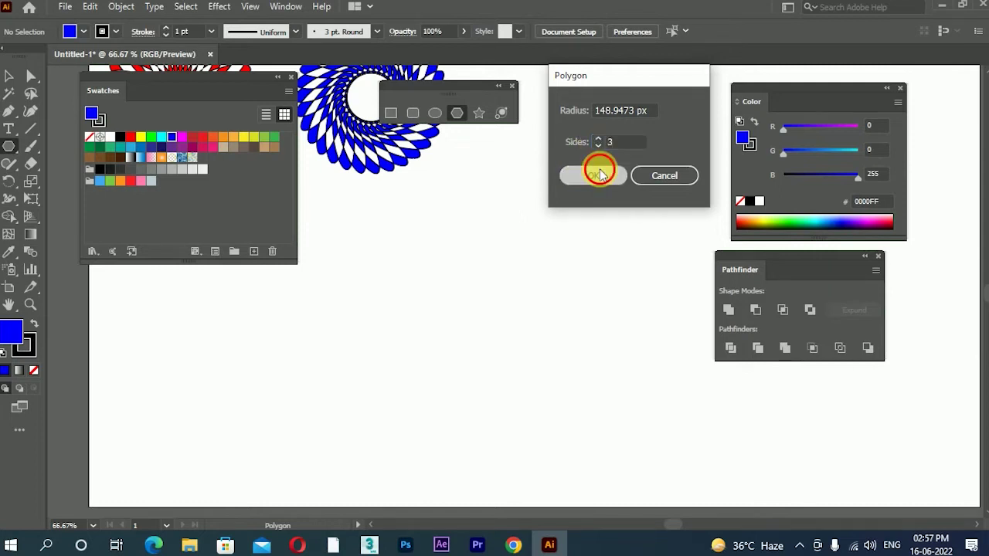
left_click(593, 175)
left_click(8, 75)
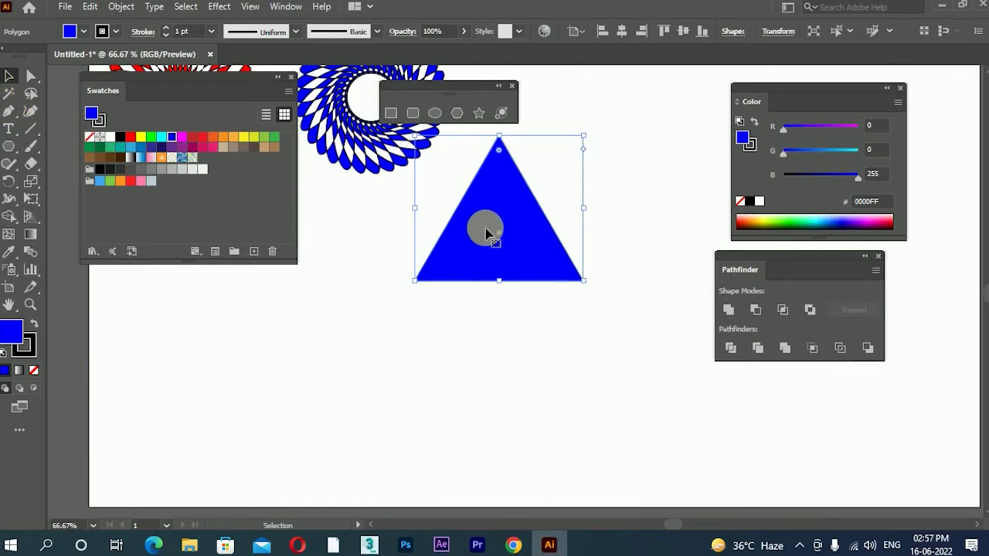
left_click_drag(486, 227, 496, 309)
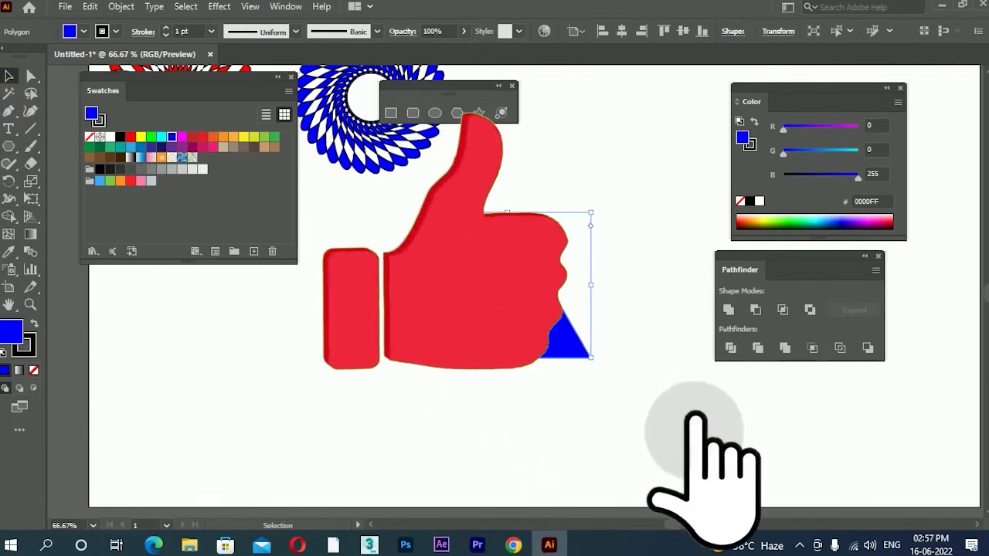
key("Delete")
Try out different side counts on a polygon while drawing it, finish it with nine sides and delete it
left_click(455, 114)
mouse_move(553, 210)
left_mouse_down()
mouse_move(652, 302)
mouse_move(561, 147)
left_mouse_up()
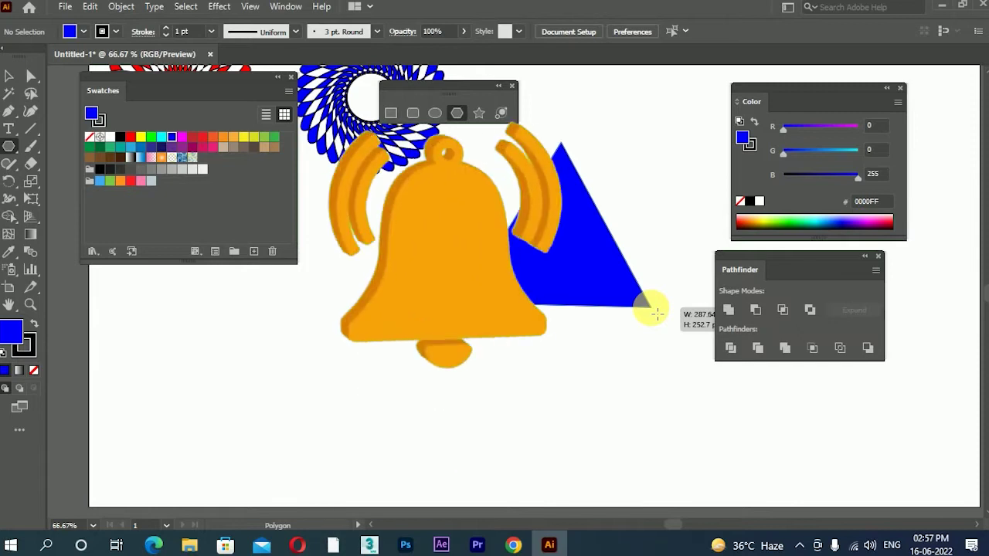
key("Up")
key("Up")
key("Up")
key("Up")
key("Down")
key("Down")
key("Down")
key("Down")
key("Up")
key("Up")
key("Up")
key("Up")
key("Up")
key("Up")
key("Up")
key("Up")
key("Up")
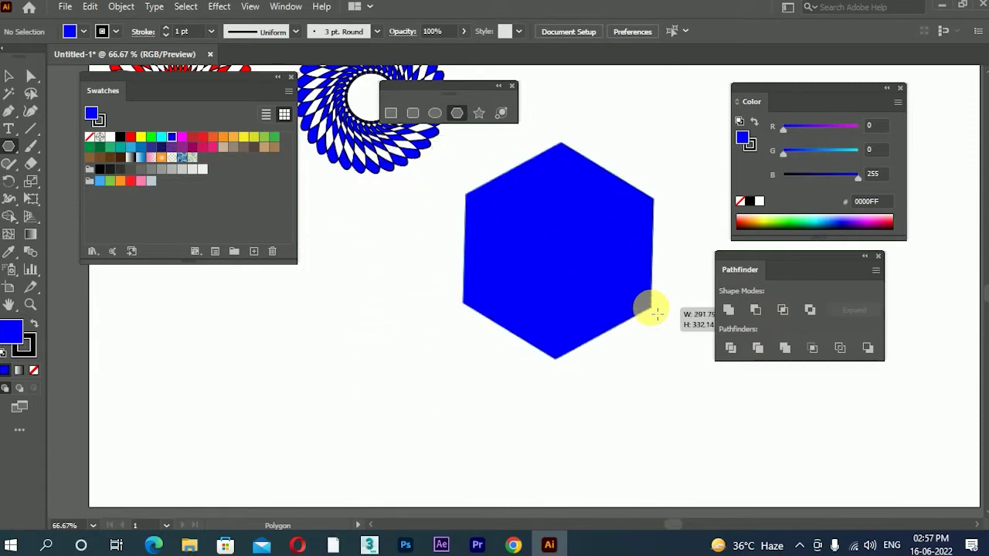
key("Up")
key("Up")
key("Up")
key("Down")
key("Down")
key("Down")
key("Down")
key("Down")
key("Down")
key("Down")
key("Down")
key("Down")
key("Down")
key("Down")
key("Down")
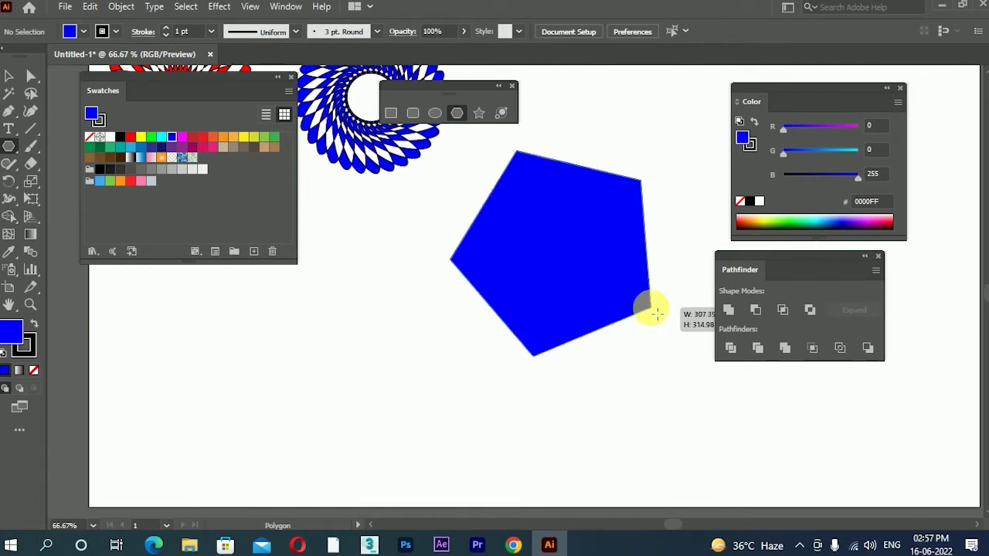
key("Up")
key("Up")
key("Up")
key("Up")
key("Up")
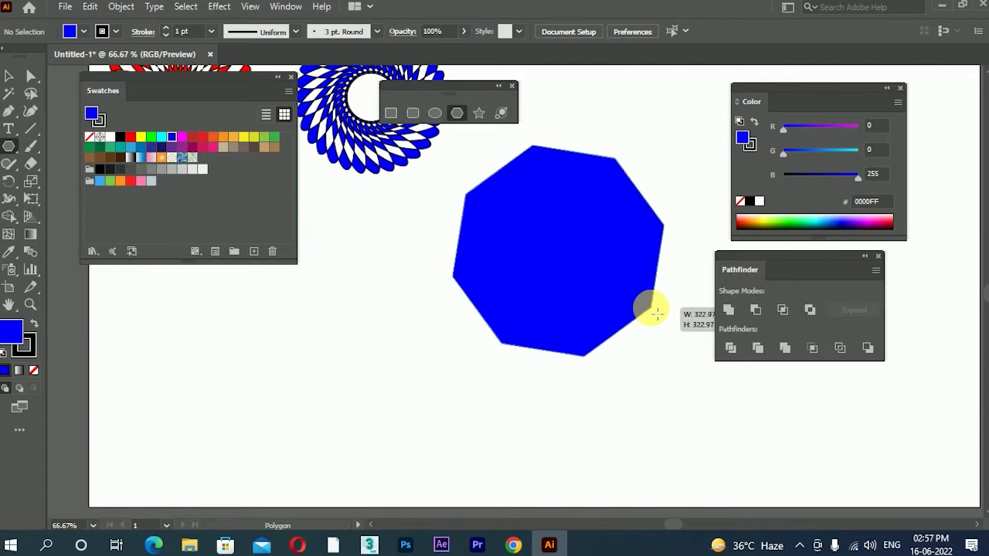
key("Down")
key("Down")
key("Down")
key("Down")
key("Down")
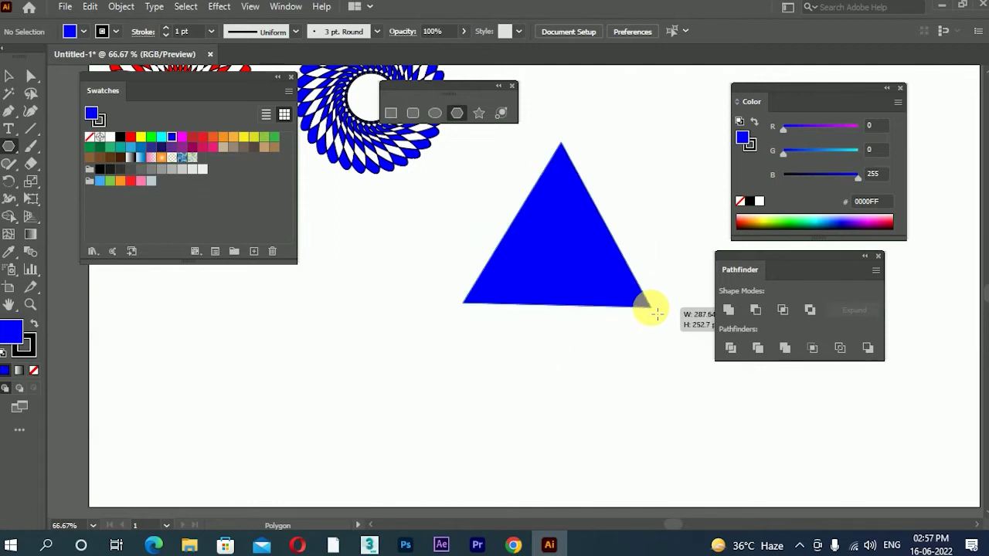
key("Up")
key("Up")
key("Up")
key("Up")
key("Up")
key("Up")
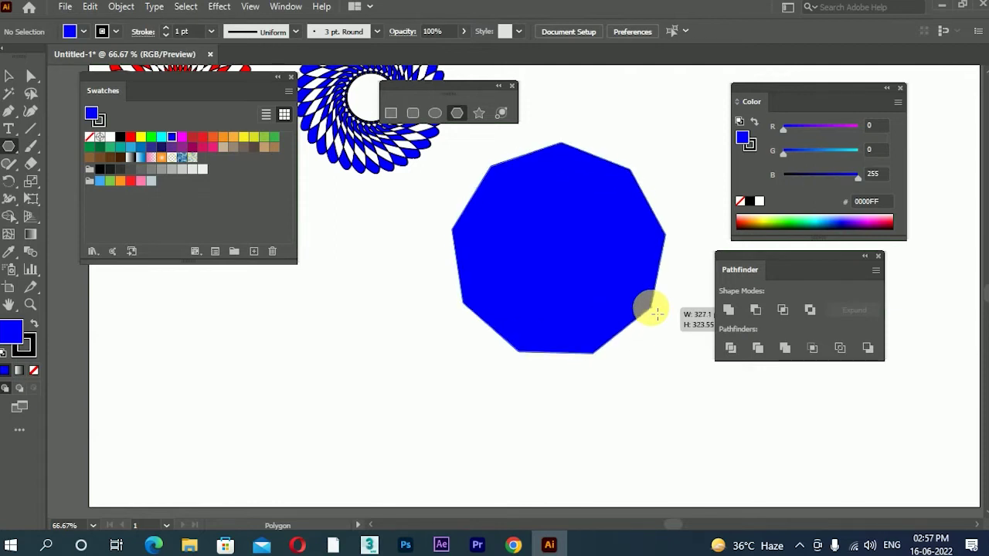
left_click_drag(656, 313, 655, 313)
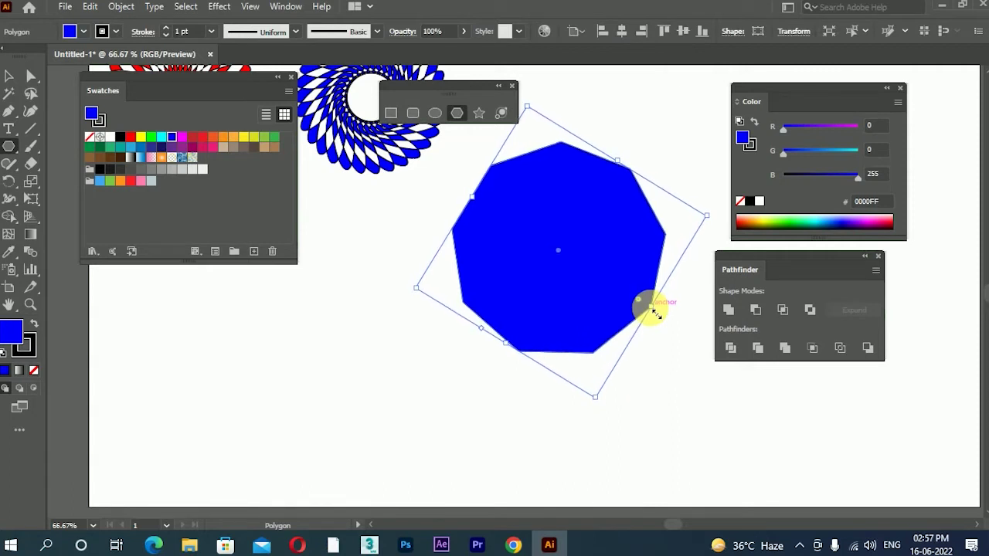
left_click(9, 76)
key("Delete")
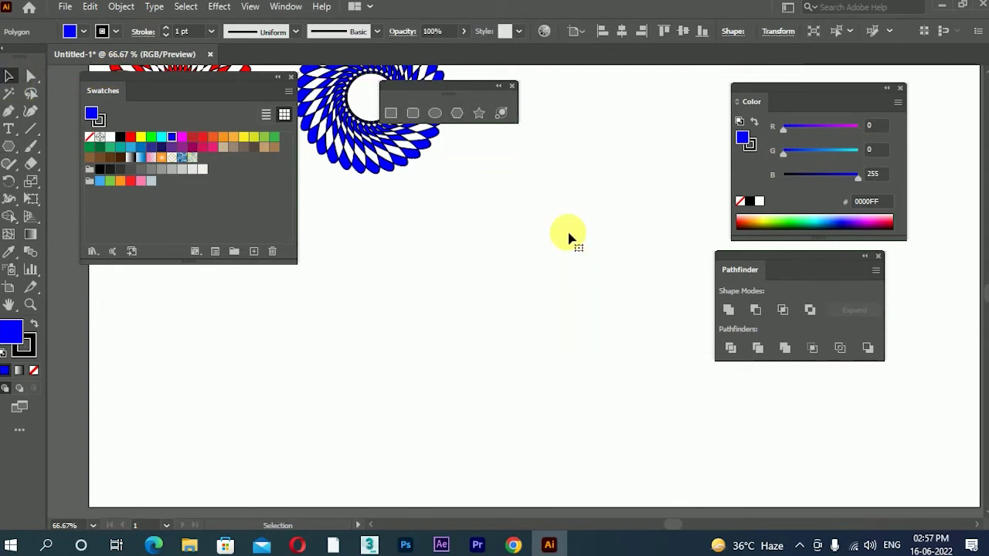
Draw a small upright blue triangle in the empty artboard area by reducing the polygon to three sides
left_click(457, 113)
left_click_drag(574, 320, 661, 356)
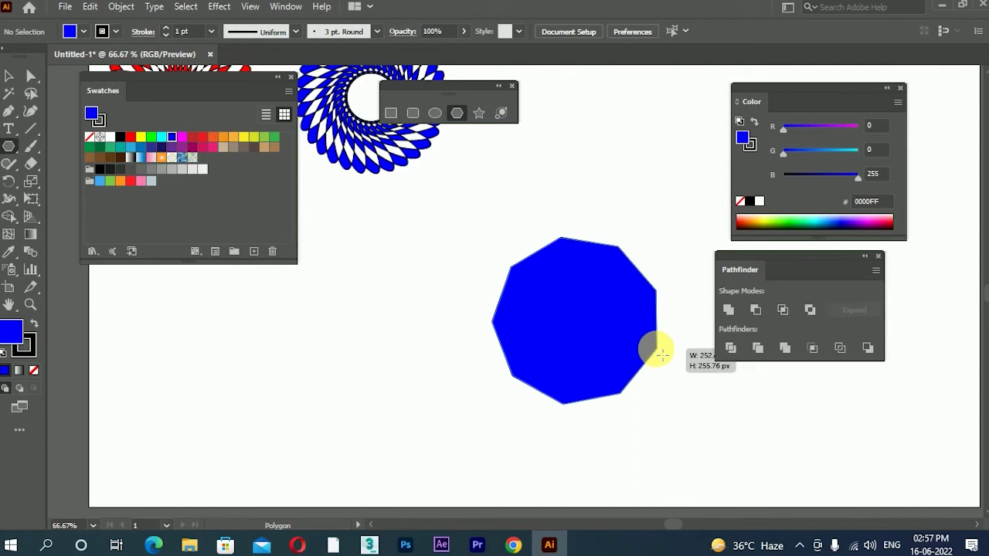
key("Down")
key("Down")
key("Down")
key("Down")
key("Down")
key("Down")
left_click_drag(662, 355, 625, 372)
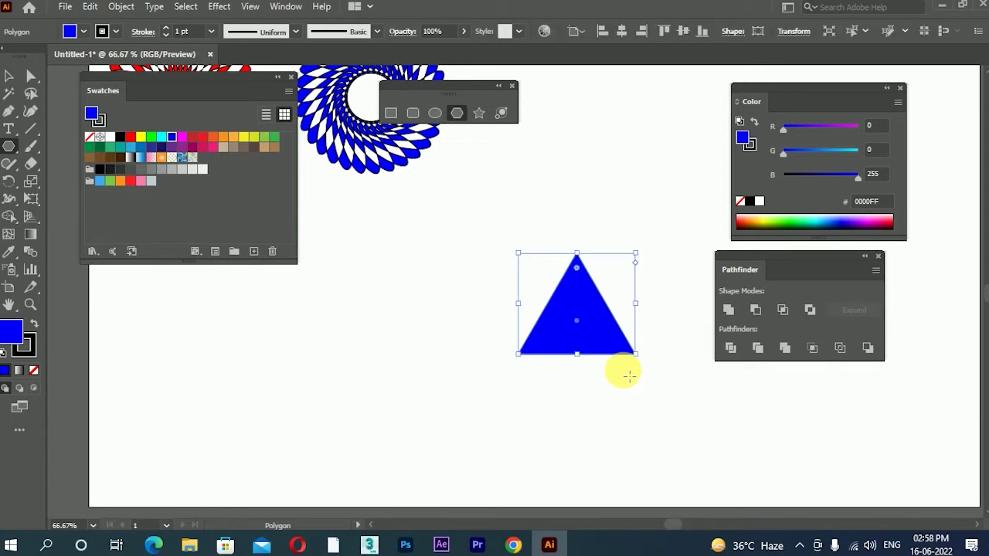
Stretch the triangle's apex straight upward and narrow the shape into a tall, thin spike
left_click(14, 78)
left_click(27, 77)
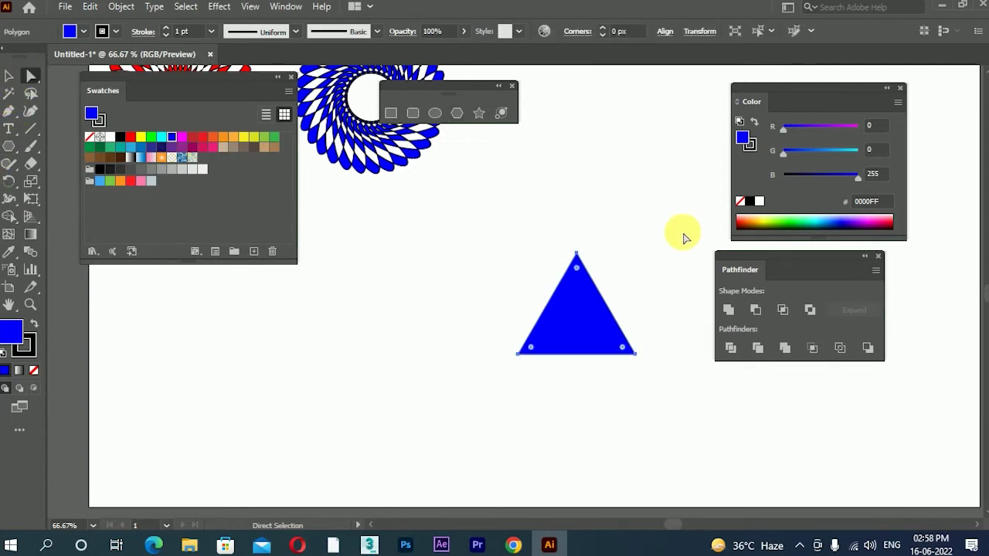
left_click_drag(578, 258, 576, 167)
left_click(5, 75)
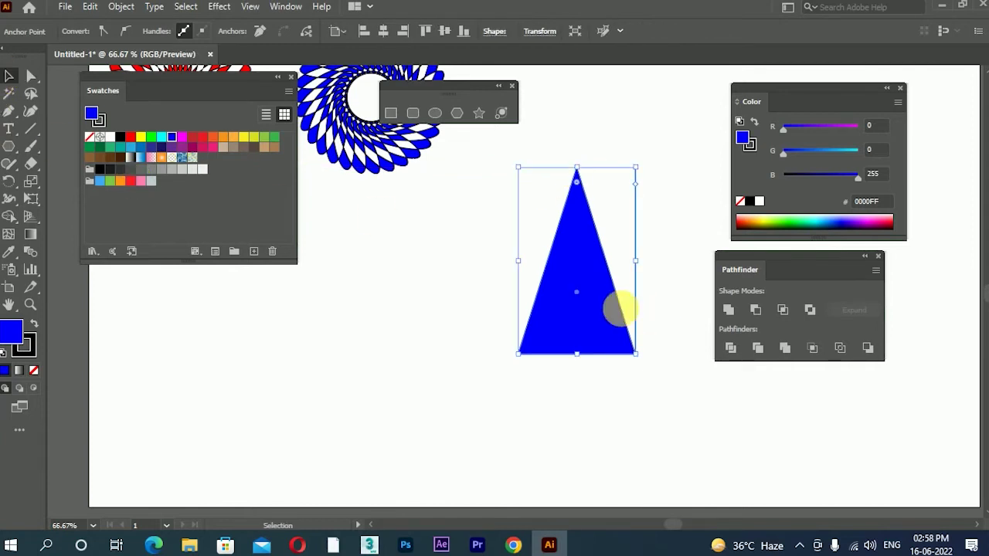
left_click_drag(521, 267, 574, 268)
scroll(533, 293, "down", 1)
scroll(541, 363, "up", 2)
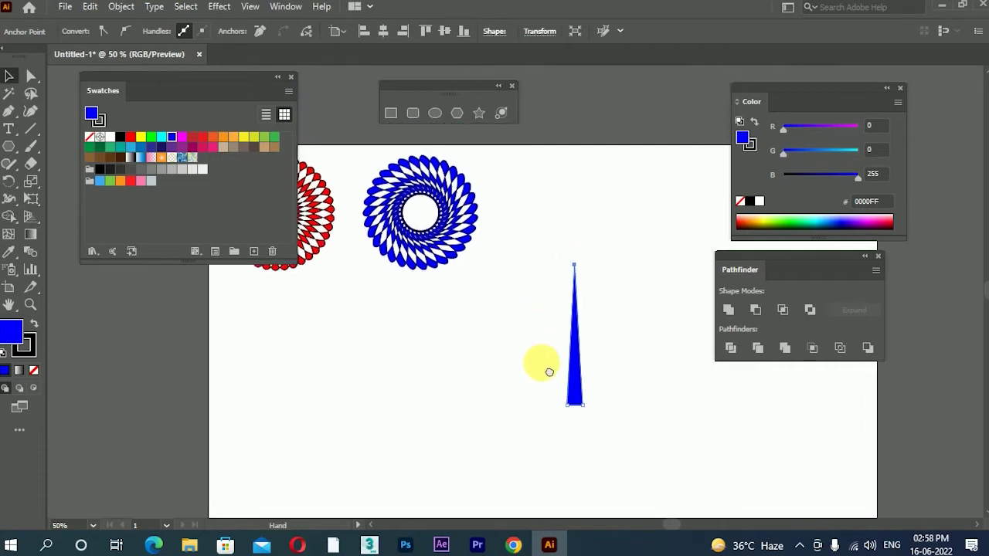
Copy the spike to its left and reflect the copy across the horizontal axis so it points down
left_click_drag(573, 359, 527, 335)
right_click(527, 335)
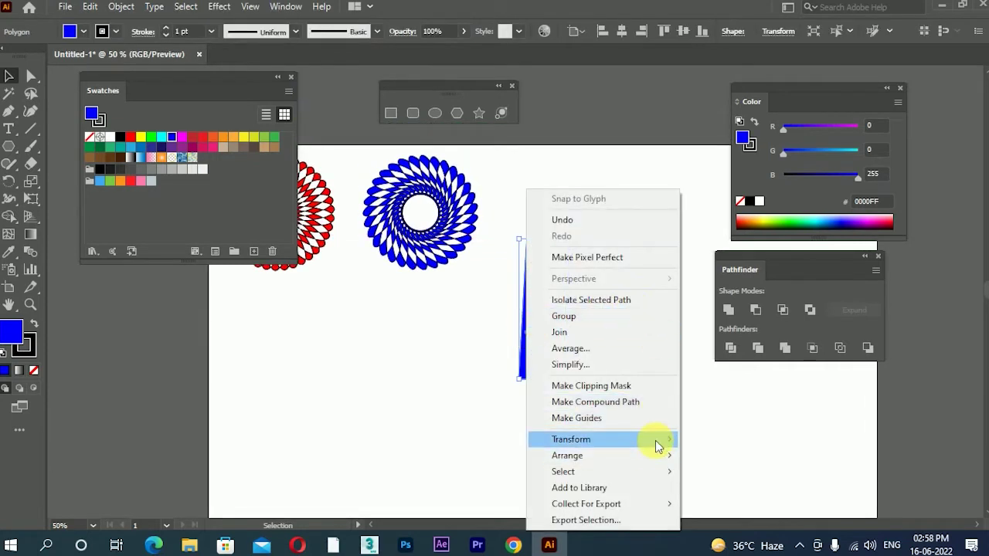
mouse_move(655, 440)
left_click(715, 365)
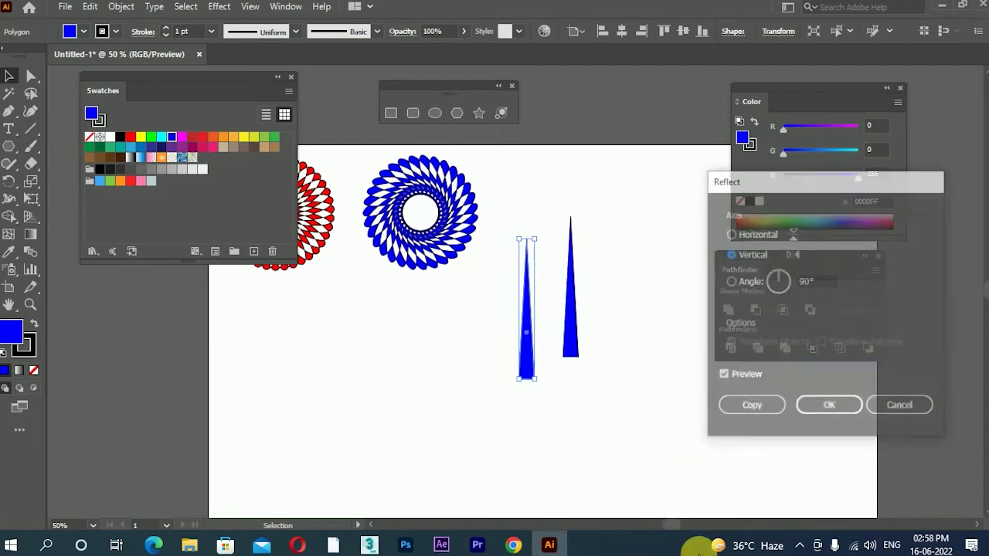
left_click(731, 233)
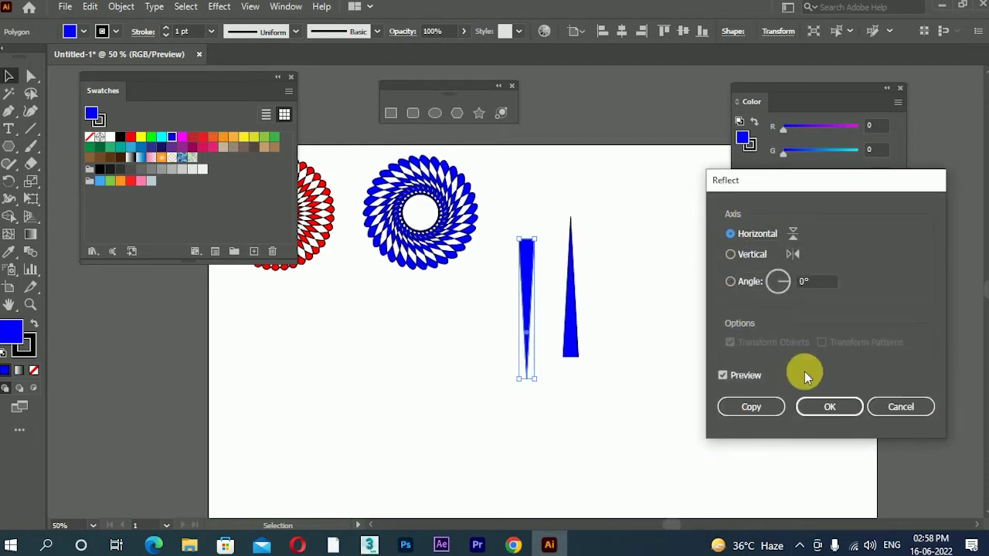
left_click(859, 405)
Place the reflected spike base to base below the original and unite both into one slender diamond
left_click_drag(530, 250, 589, 340)
left_click(524, 371)
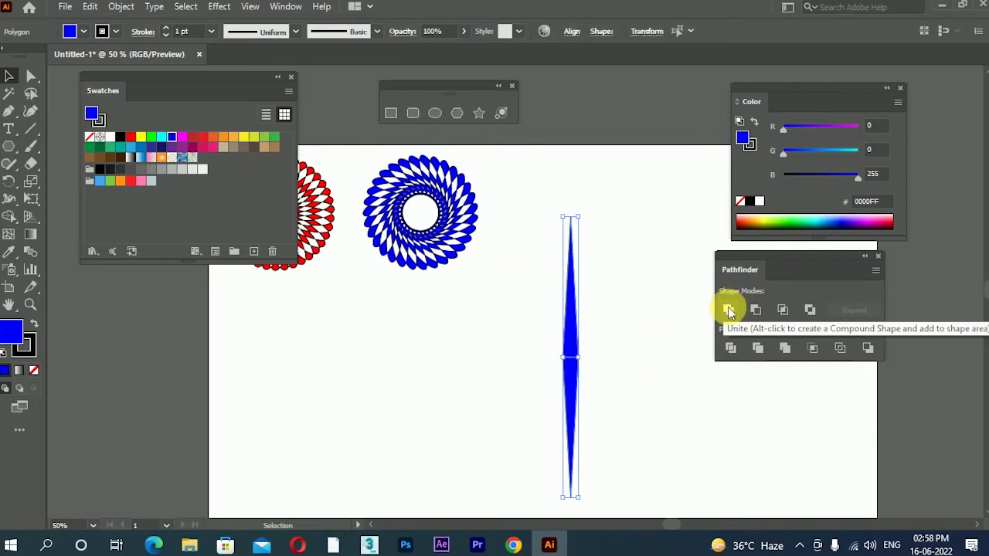
left_click(728, 310)
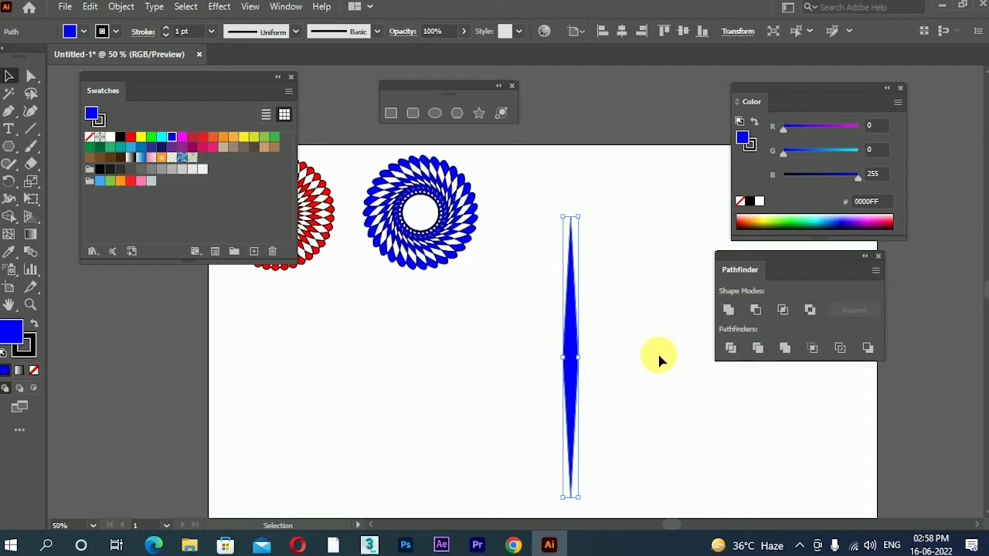
left_click(658, 358)
Scale the slender diamond down to about 265 px high and move it to the upper part of the artboard
left_click_drag(570, 384, 587, 352)
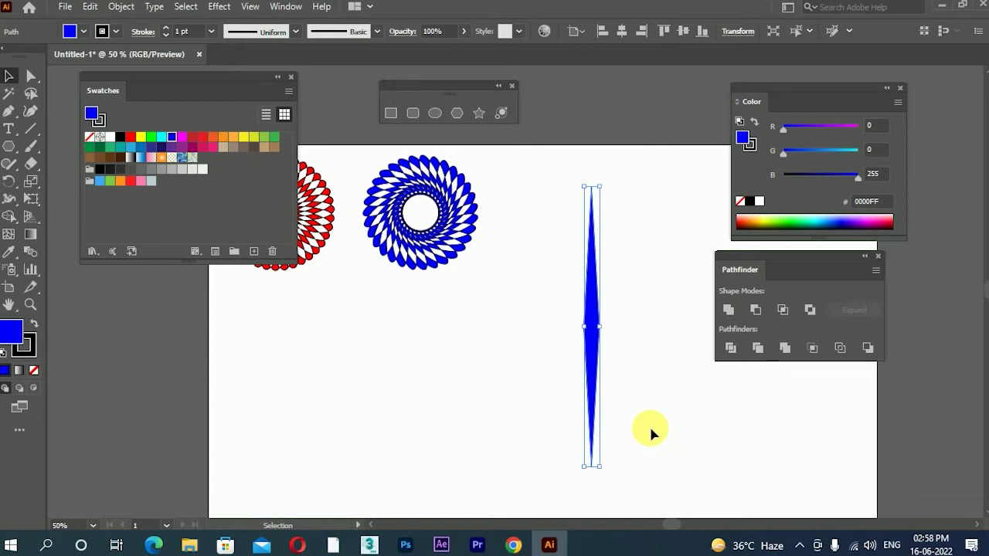
scroll(587, 409, "down", 1)
scroll(587, 410, "right", 1)
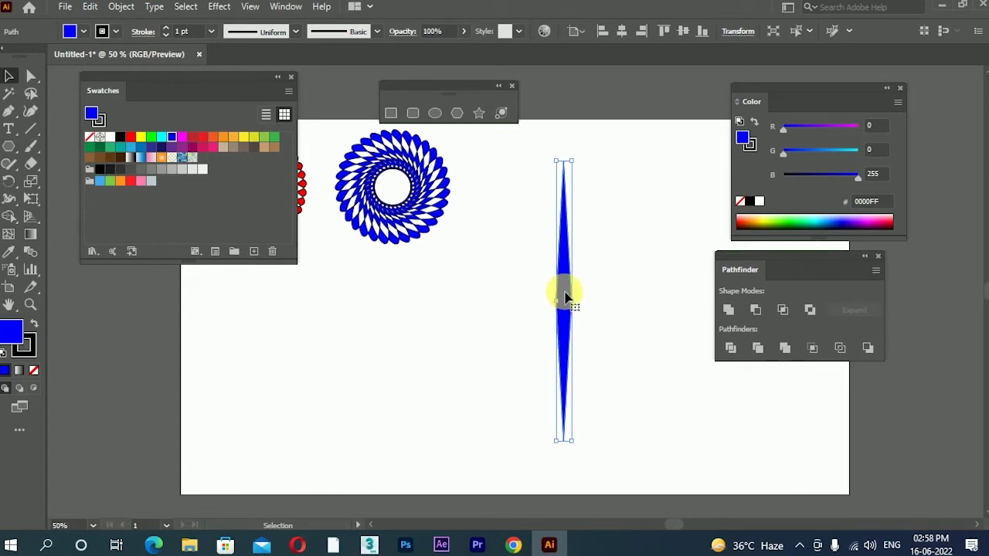
key("Delete")
left_click(564, 442)
mouse_move(564, 443)
left_mouse_down()
mouse_move(552, 430)
mouse_move(567, 448)
mouse_move(565, 433)
mouse_move(575, 439)
mouse_move(565, 446)
left_mouse_up()
scroll(567, 412, "up", 1)
key("Delete")
left_click(568, 450)
left_click_drag(552, 296, 518, 337)
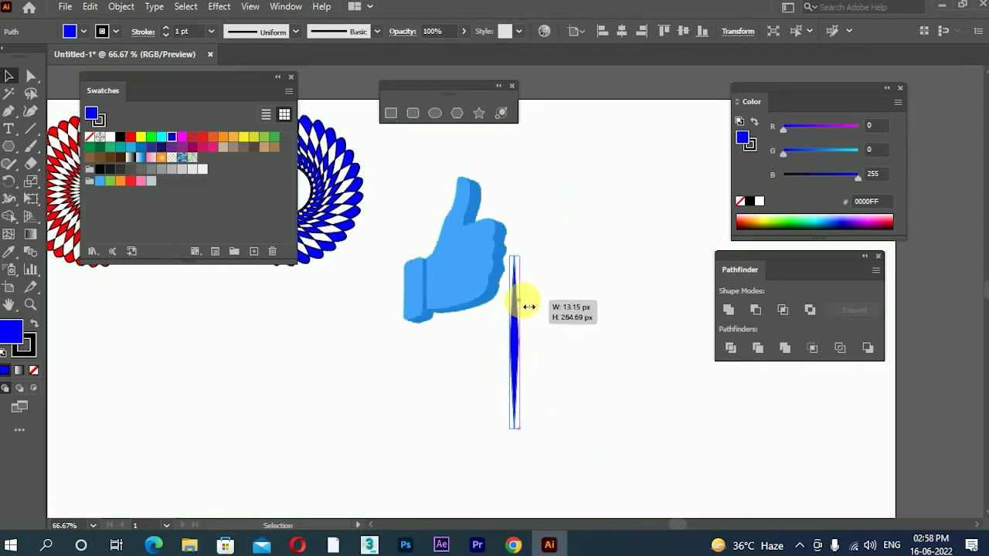
left_click_drag(518, 347, 559, 210)
Remove the stroke from the slender blue diamond, keep its fill, and reselect the shape
left_click(29, 348)
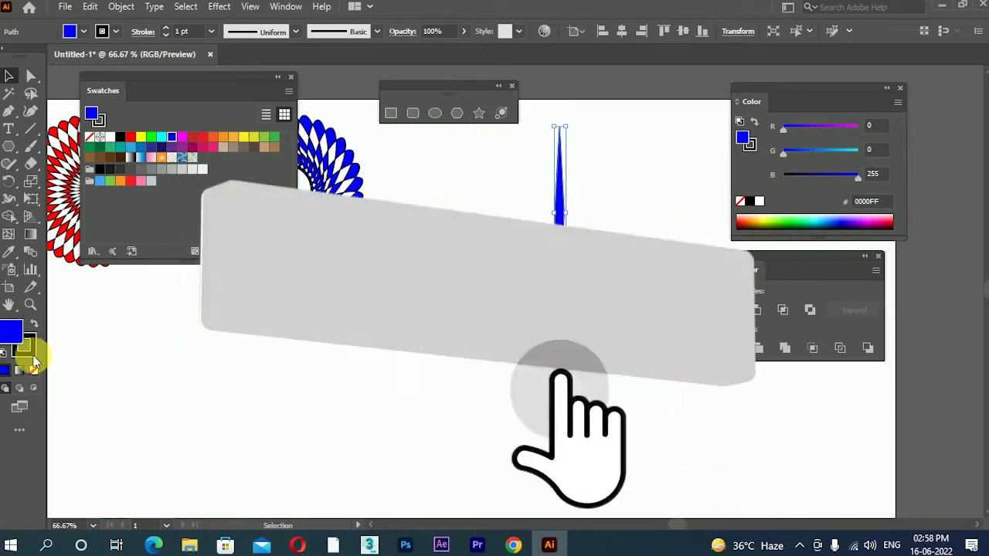
left_click(35, 370)
left_click(11, 331)
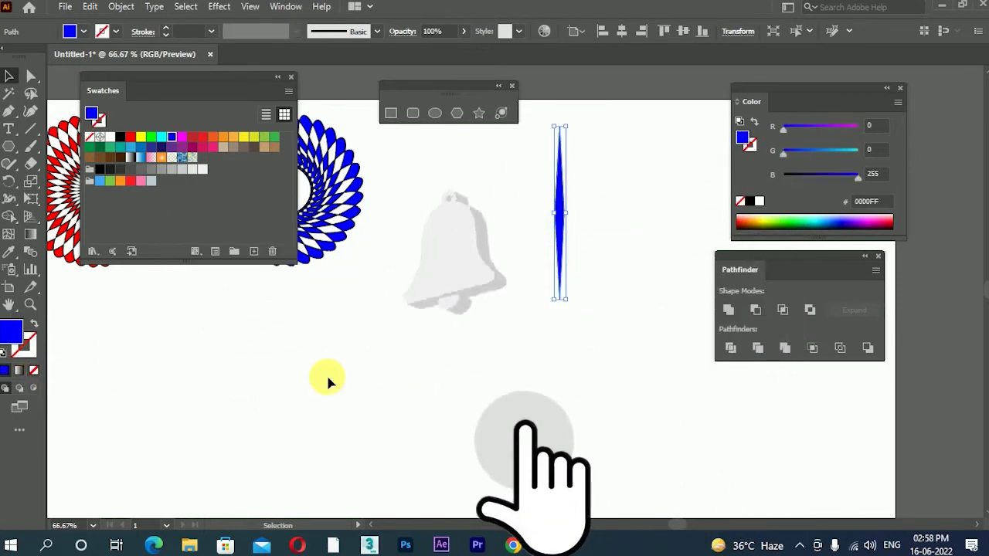
left_click(499, 328)
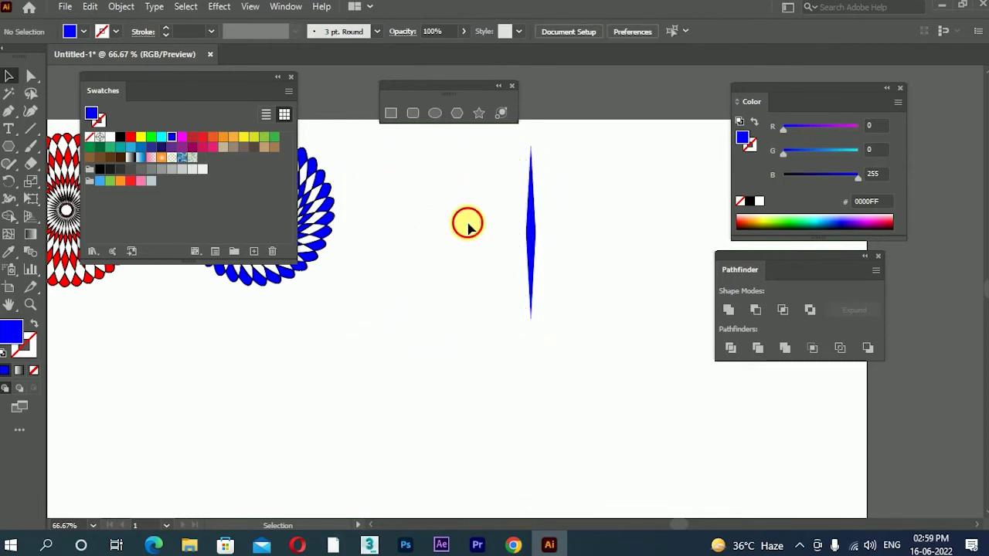
left_click_drag(466, 223, 631, 292)
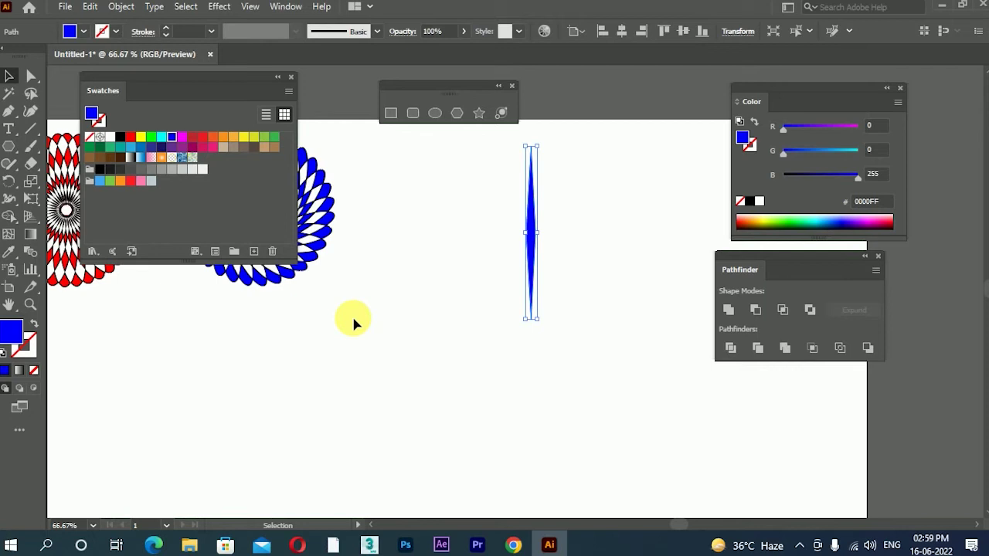
Rotate a copy of the slender blue diamond clockwise around a point just below its lower tip
left_click(9, 190)
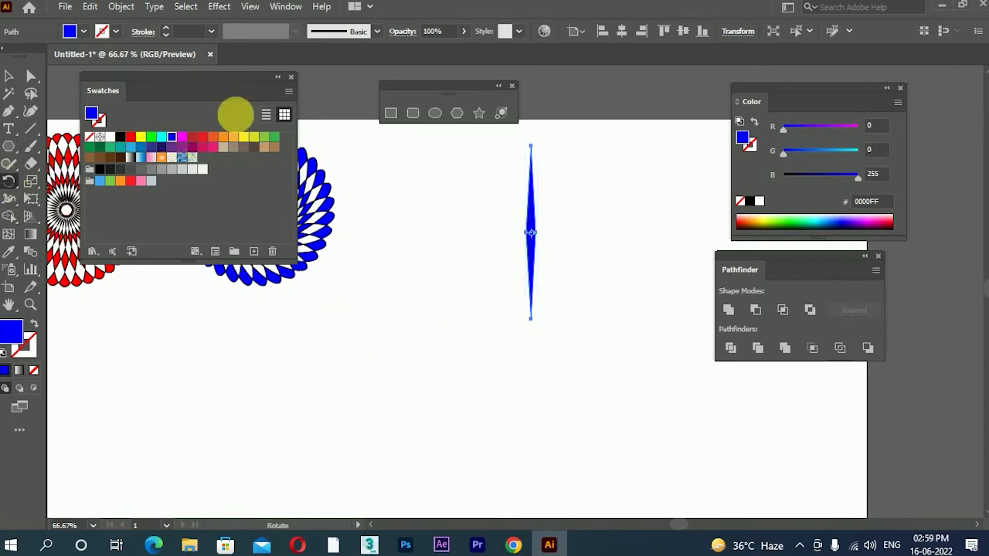
left_click(531, 329)
left_click_drag(524, 210, 552, 213)
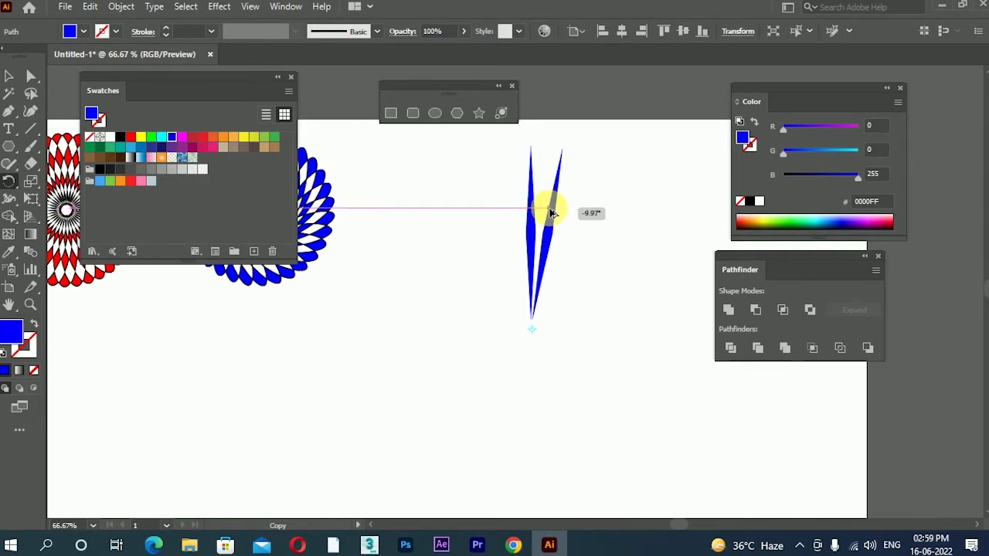
left_click_drag(551, 213, 548, 213)
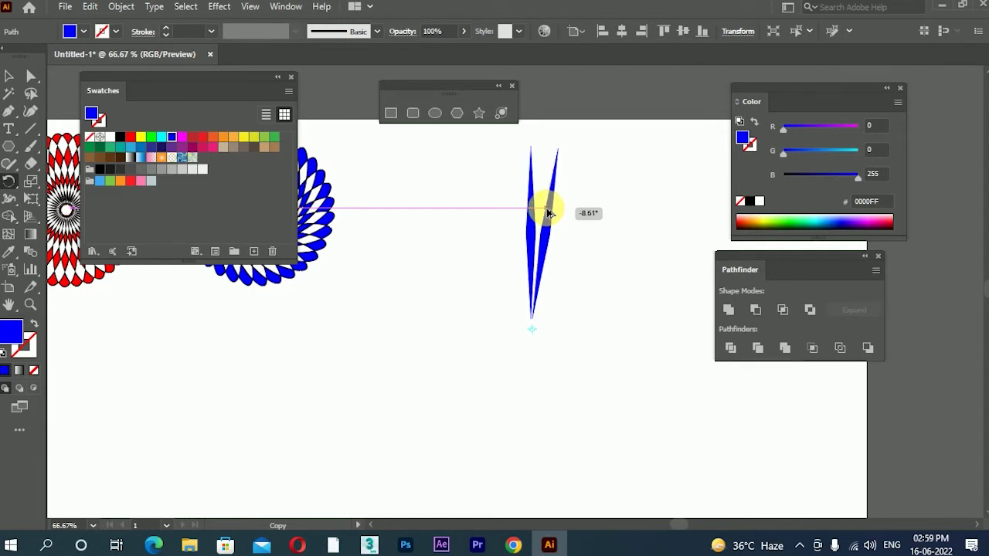
left_click_drag(548, 212, 571, 220)
key("v")
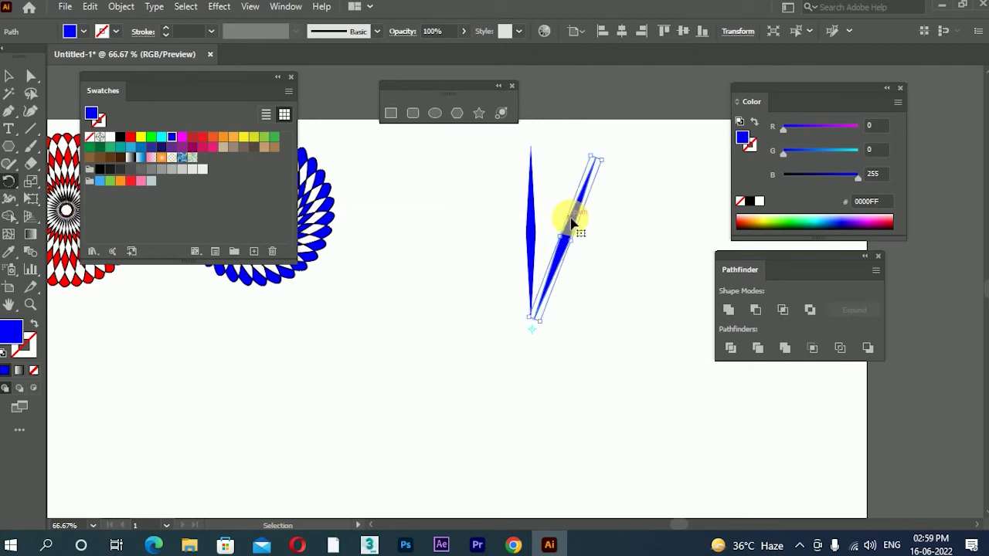
Repeat the rotated diamond copy around the full circle and past the original diamond
key("ctrl+d")
key("ctrl+d")
key("ctrl+d")
key("ctrl+d")
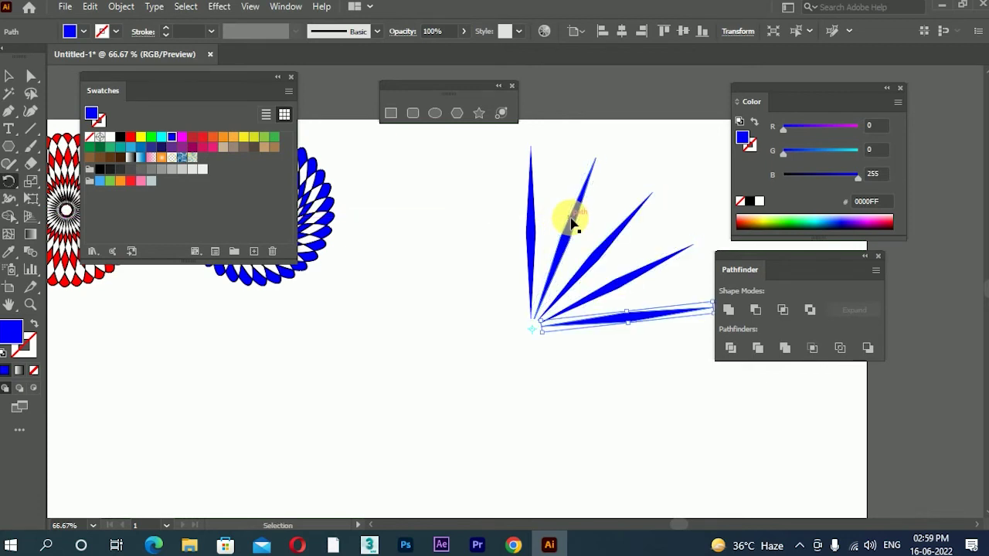
key("ctrl+d")
key("ctrl+d")
key("ctrl+d")
key("ctrl+d")
key("ctrl+d")
key("ctrl+d")
key("ctrl+d")
key("ctrl+d")
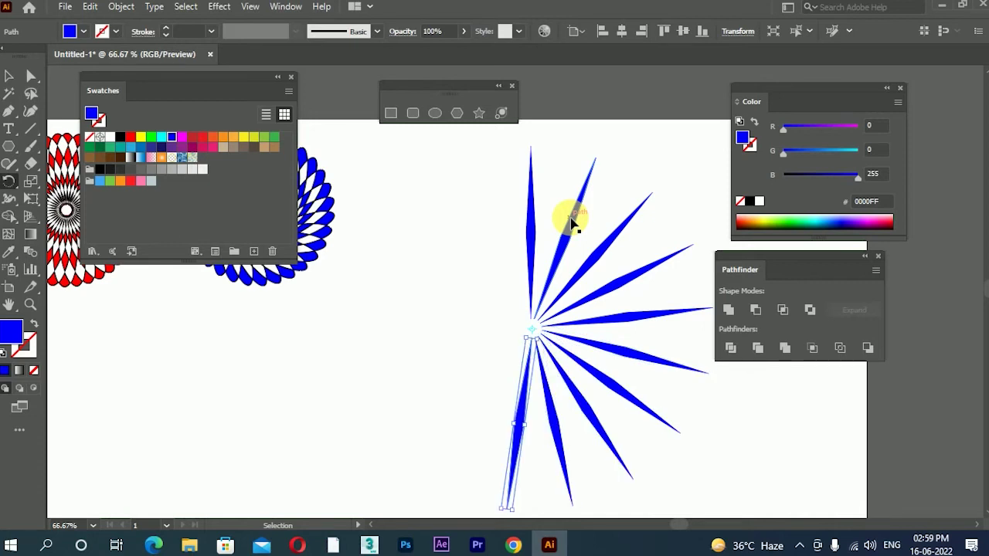
key("ctrl+d")
key("ctrl+d")
key("ctrl+d")
key("ctrl+d")
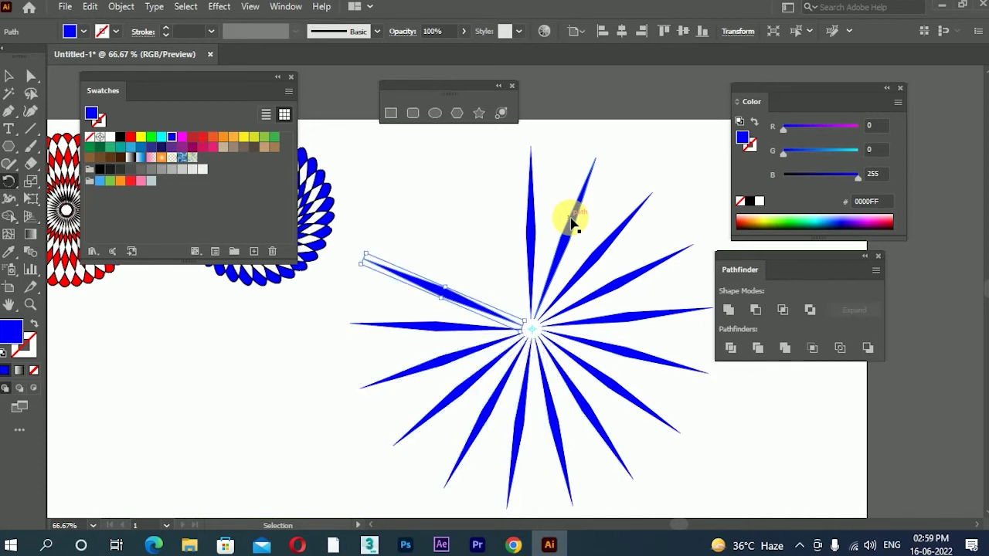
key("ctrl+d")
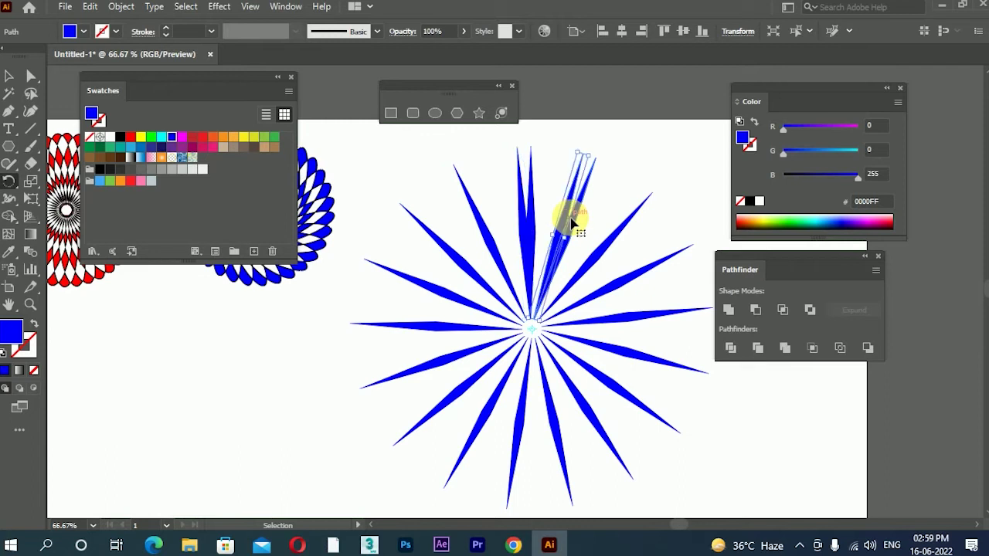
key("ctrl+d")
key("ctrl+d")
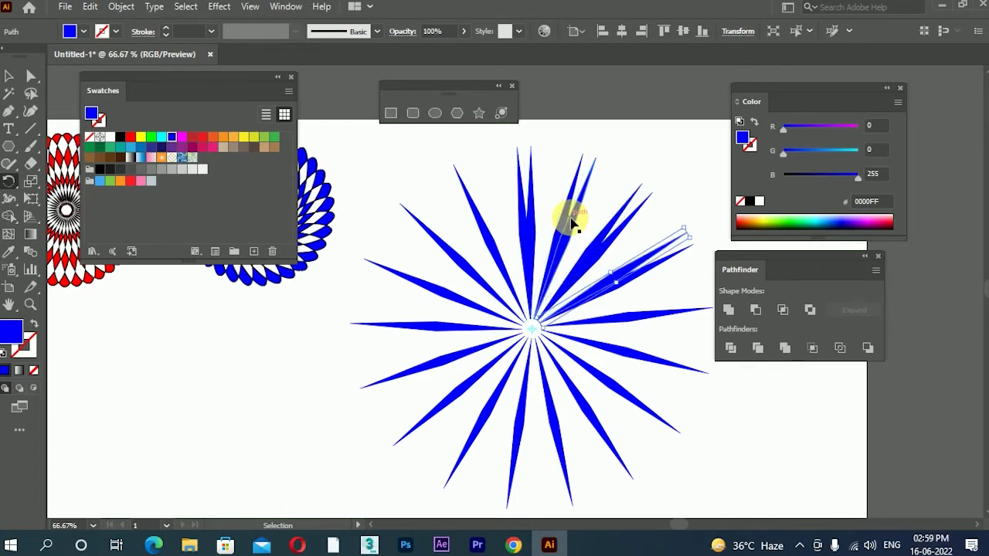
key("ctrl+d")
key("ctrl+d")
key("ctrl+d")
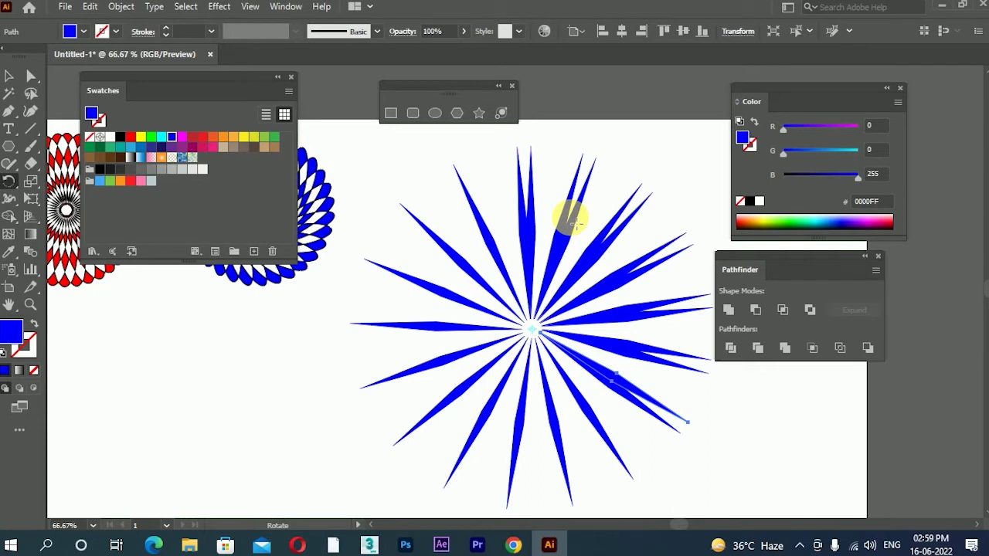
Undo all the repeated copies and the first rotated copy, back to the single upright diamond
key("ctrl+z")
key("ctrl+z")
key("ctrl+z")
key("ctrl+z")
key("ctrl+z")
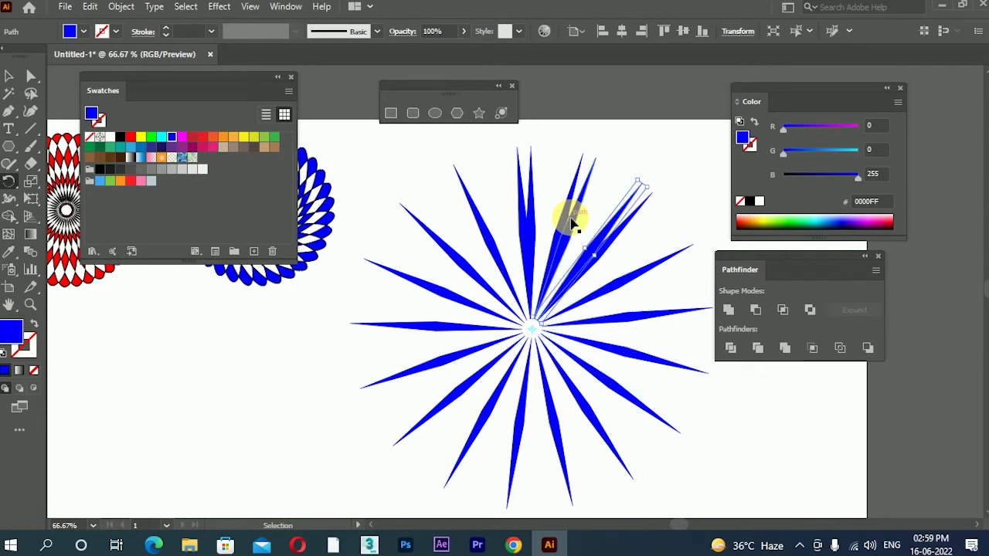
key("ctrl+z")
key("ctrl+z")
key("ctrl+z")
key("ctrl+z")
key("ctrl+z")
key("ctrl+z")
key("ctrl+z")
key("ctrl+z")
key("ctrl+z")
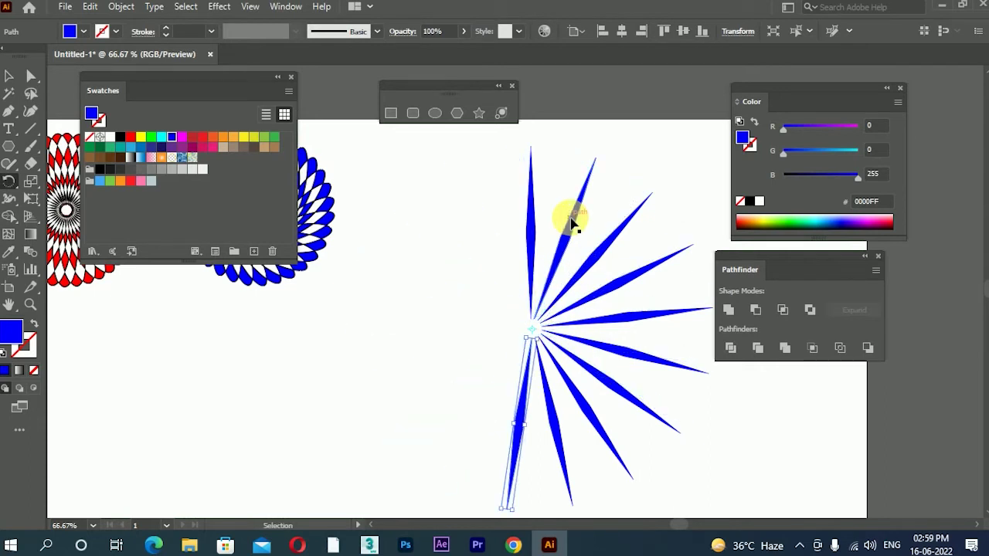
key("ctrl+z")
key("ctrl+z")
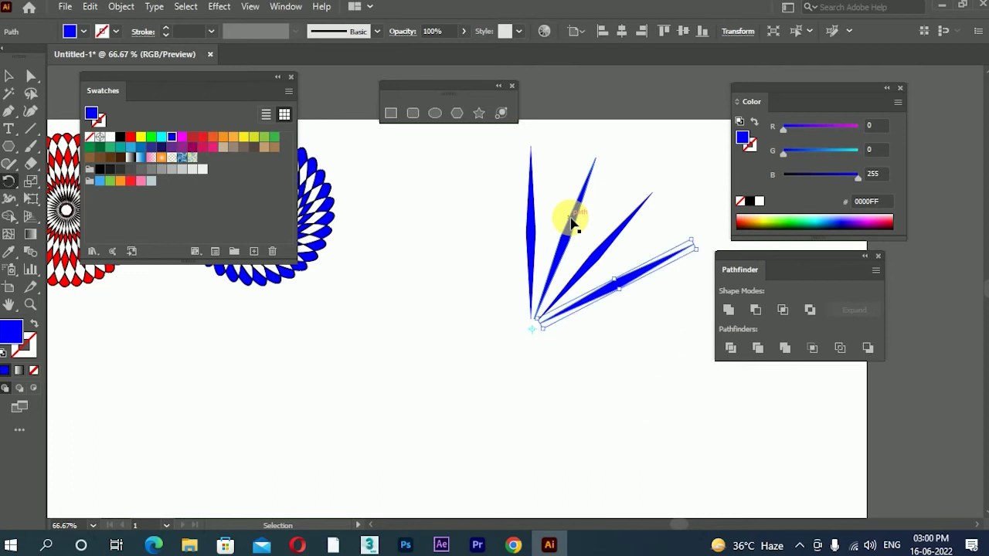
key("ctrl+z")
key("ctrl+z")
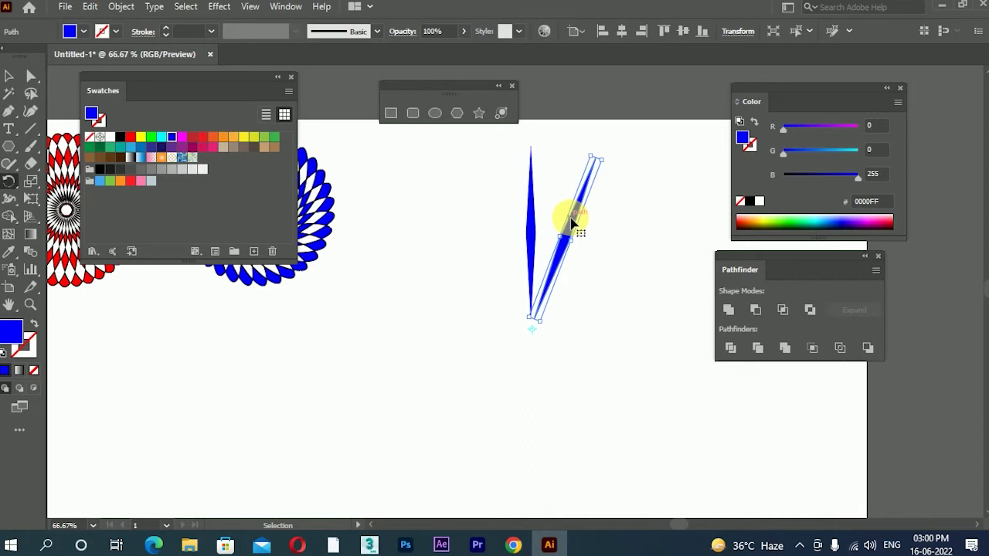
key("ctrl+z")
left_click(11, 77)
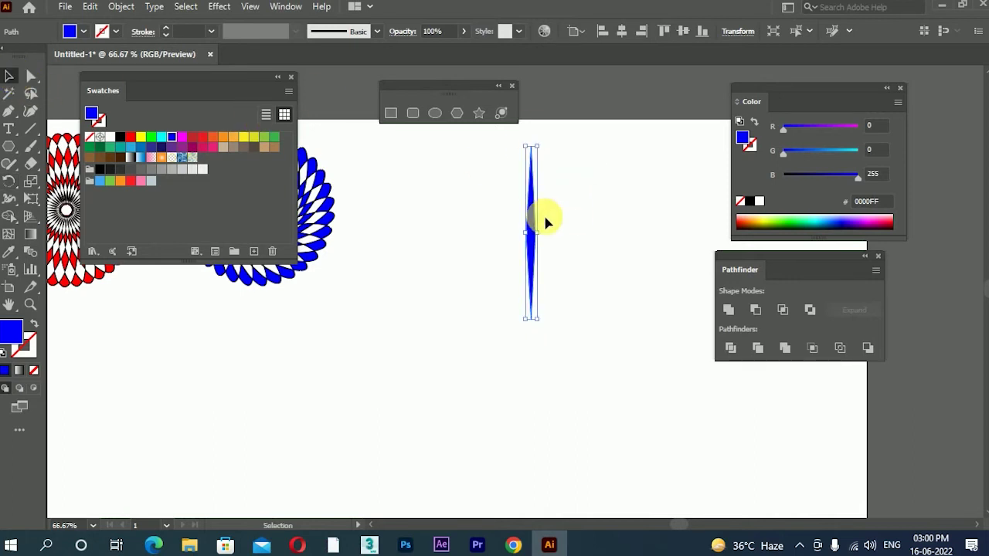
Rotate a copy of the upright diamond about 15° clockwise around a point just below its lower tip
left_click(10, 180)
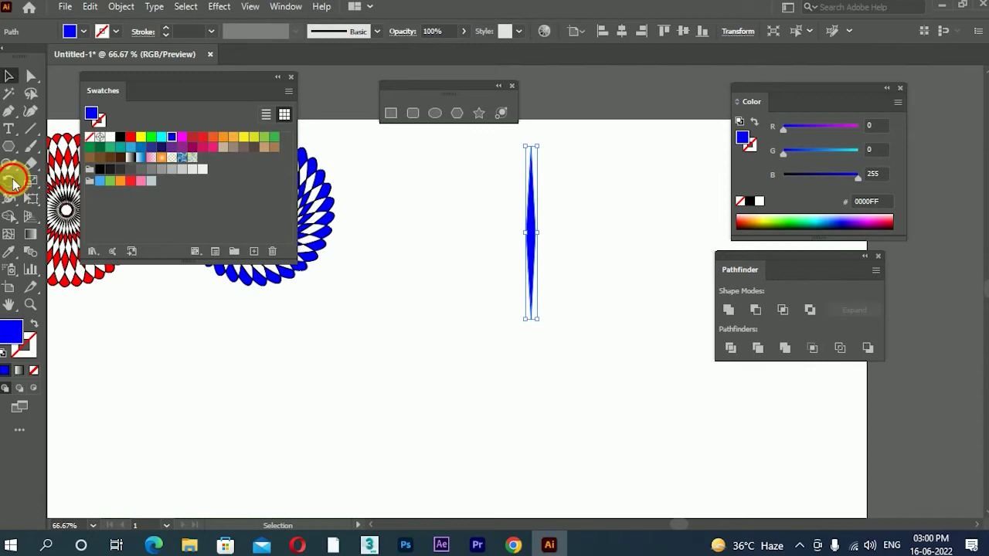
left_click(530, 331)
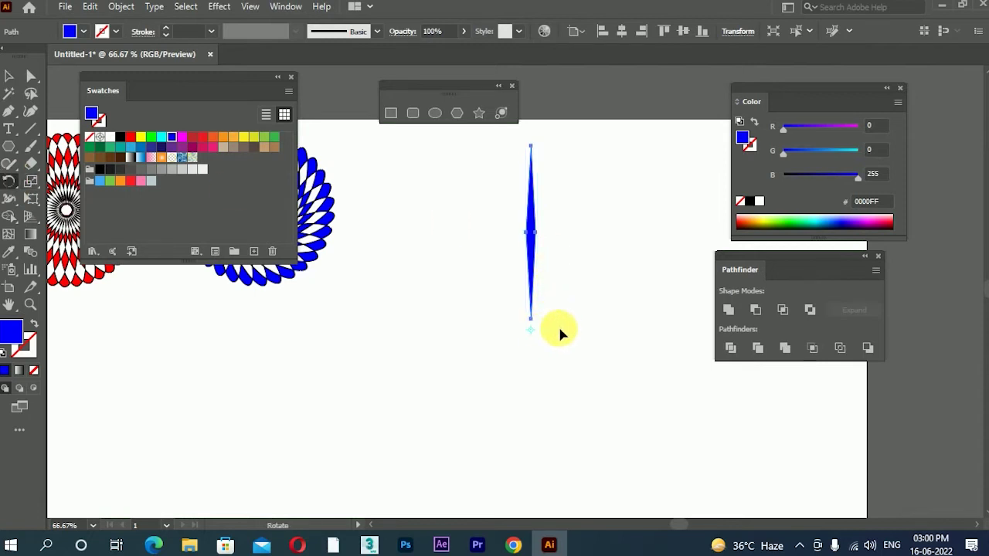
left_click_drag(533, 210, 568, 221)
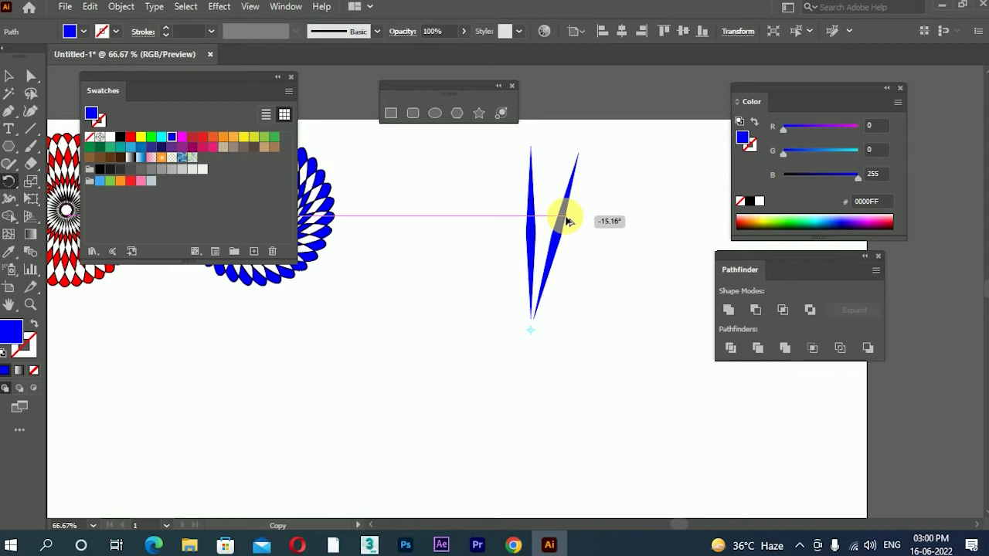
left_click_drag(567, 222, 568, 221)
Repeat the 15° rotated copy until the diamonds fill the circle up to the original one
key("ctrl+d")
key("ctrl+d")
key("ctrl+d")
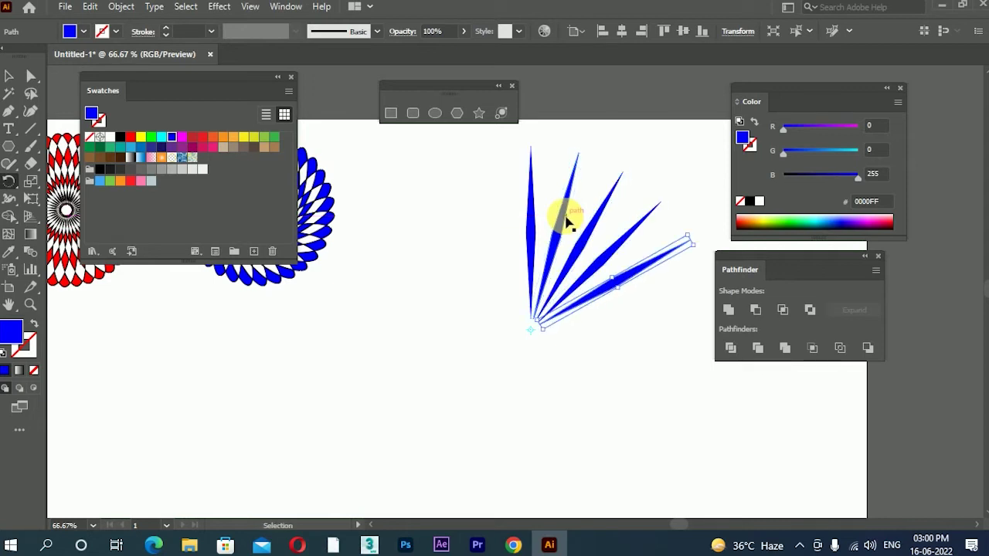
key("ctrl+d")
key("ctrl+d")
key("ctrl+d")
key("ctrl+d")
key("ctrl+d")
key("ctrl+d")
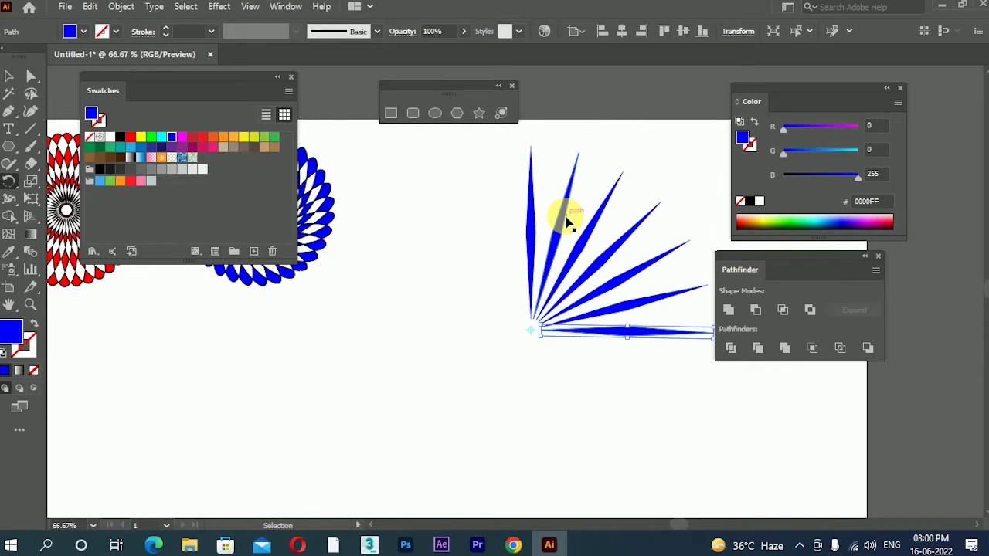
key("ctrl+d")
key("ctrl+d")
key("ctrl+d")
key("ctrl+d")
key("ctrl+d")
key("ctrl+d")
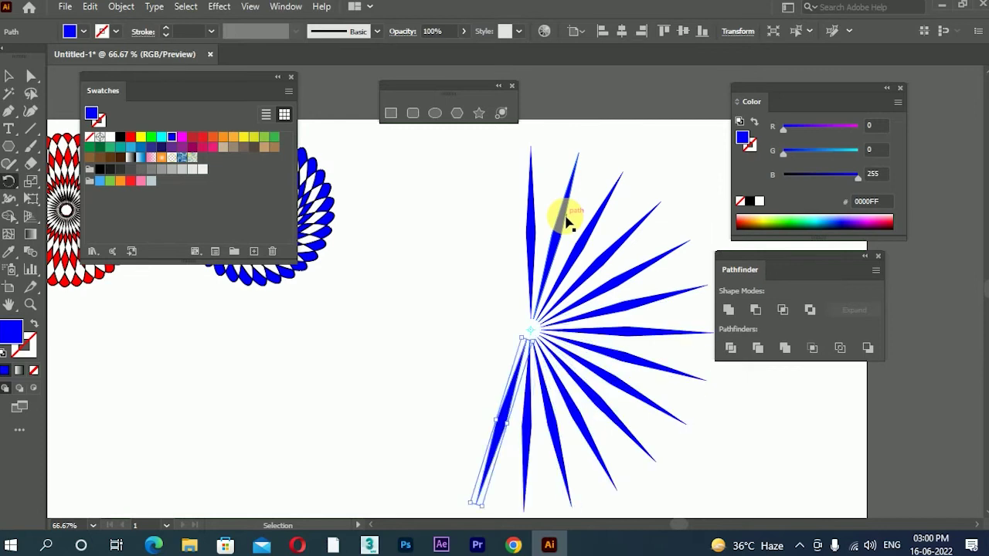
key("ctrl+d")
key("ctrl+d")
key("ctrl+d")
key("ctrl+d")
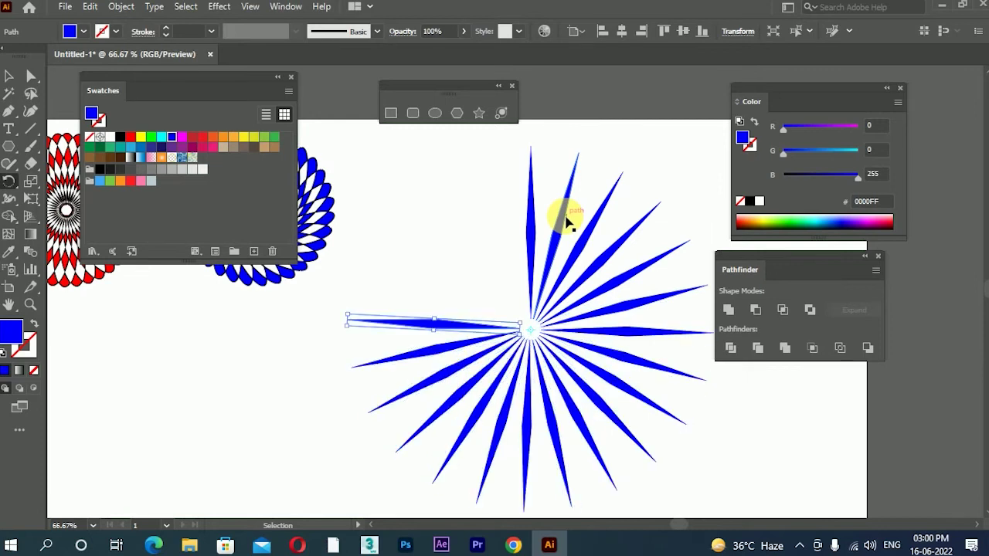
key("ctrl+d")
key("ctrl+d")
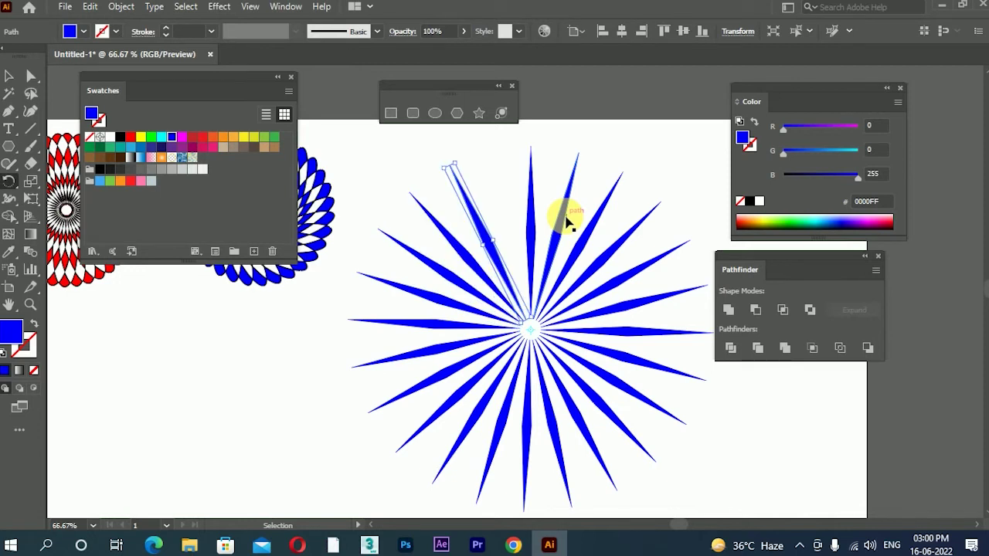
key("ctrl+d")
key("ctrl+plus")
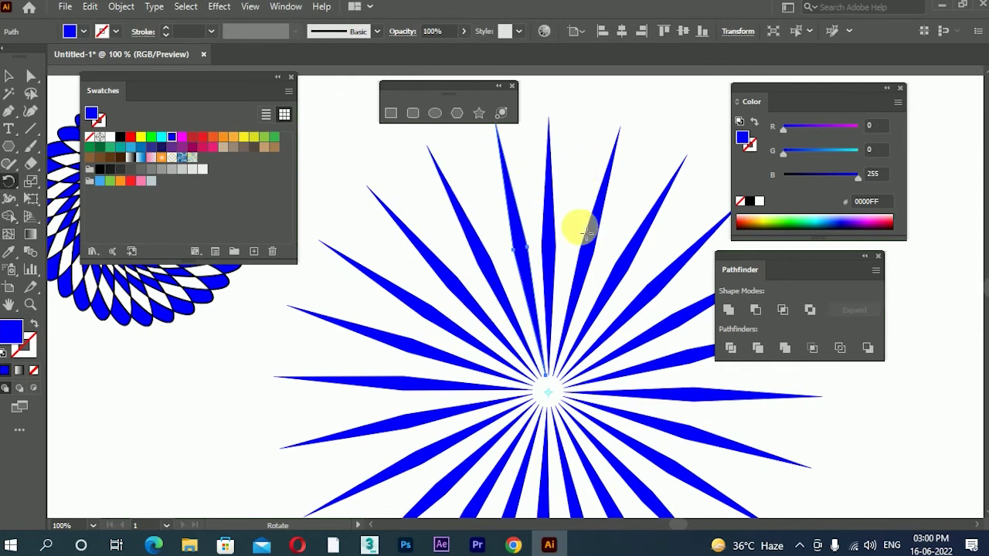
Undo the whole ring of 15° diamond copies and deselect the original diamond
key("v")
key("ctrl+z")
key("ctrl+z")
key("ctrl+z")
key("ctrl+z")
key("ctrl+z")
key("ctrl+z")
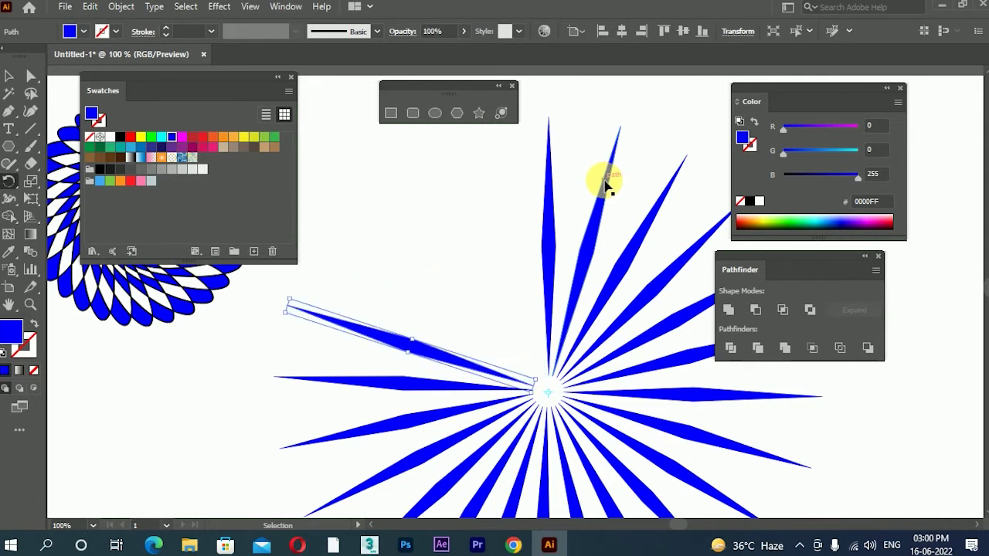
key("ctrl+z")
key("ctrl+z")
key("ctrl+z")
key("ctrl+z")
key("ctrl+z")
key("ctrl+z")
key("ctrl+z")
key("ctrl+z")
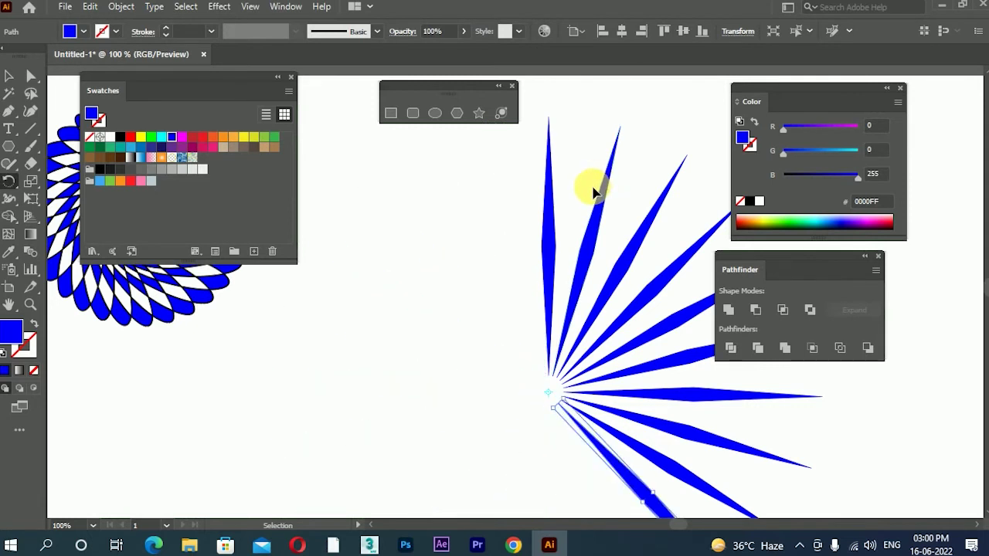
key("ctrl+z")
key("ctrl+z")
key("ctrl+z")
key("ctrl+z")
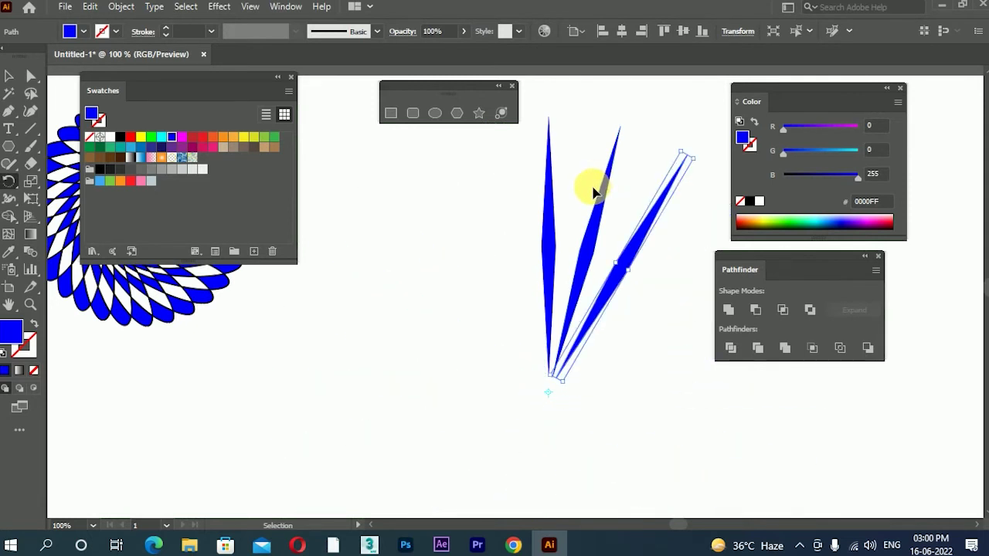
key("ctrl+z")
key("ctrl+z")
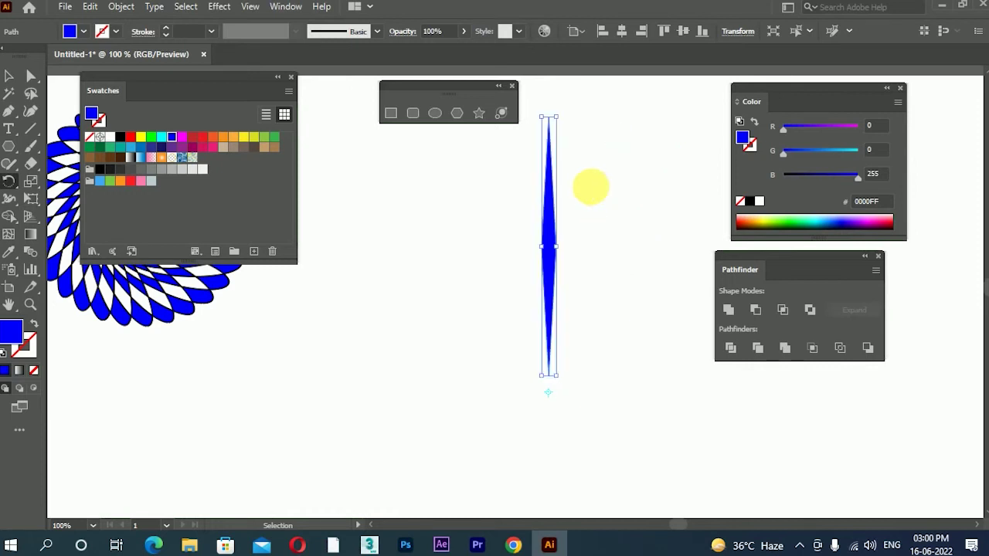
left_click(8, 75)
left_click(461, 239)
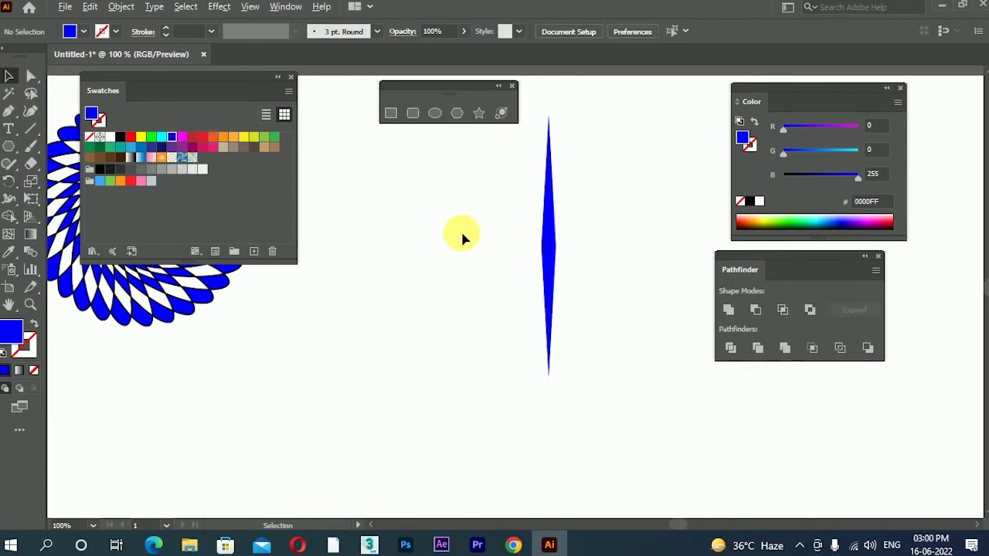
Rotate a copy of the upright diamond by 15° around its own centre
scroll(462, 238, "down", 1)
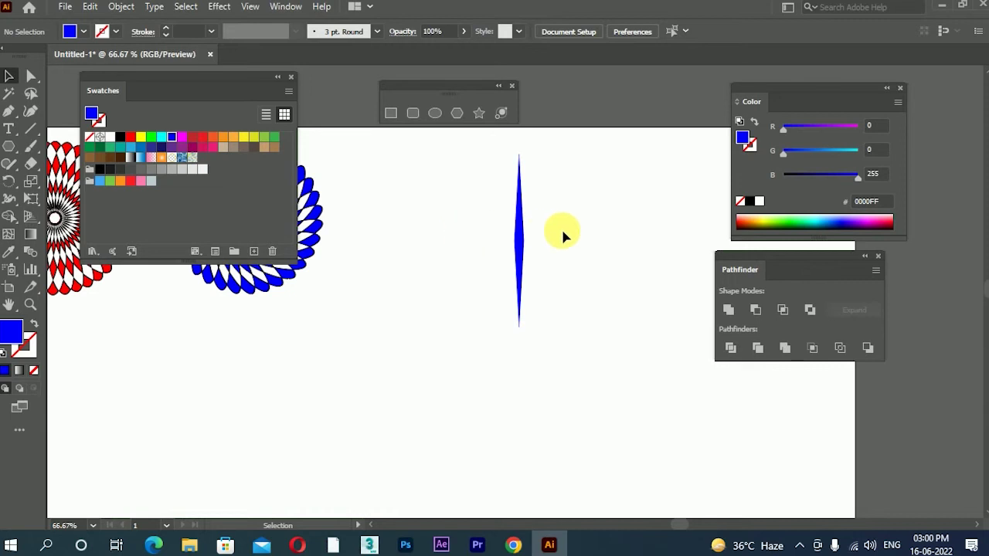
left_click(520, 242)
left_click(9, 182)
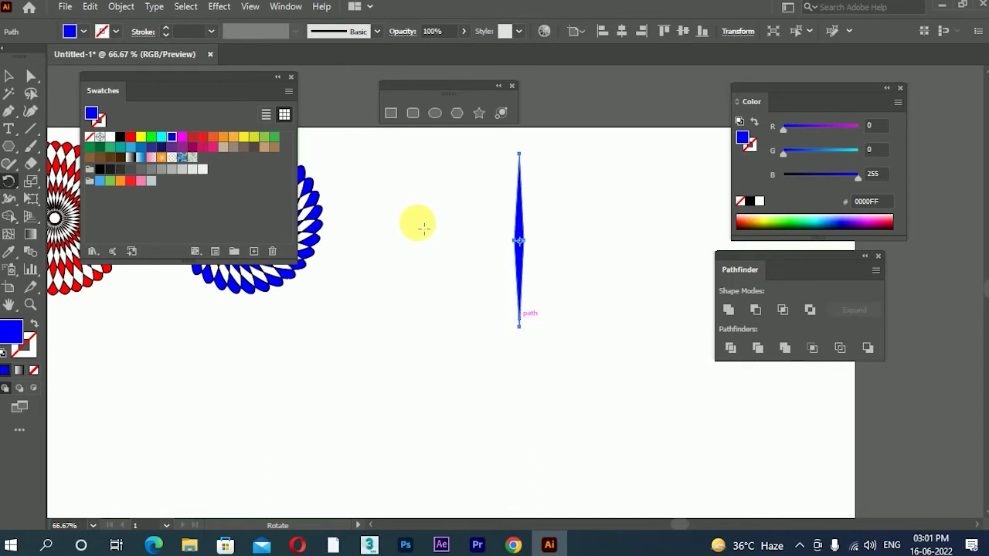
left_click(9, 76)
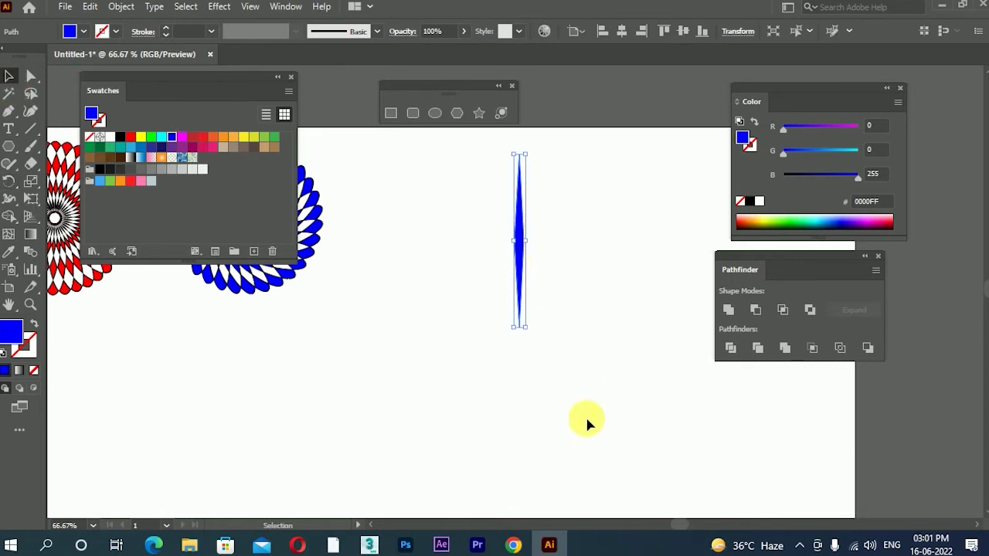
right_click(517, 238)
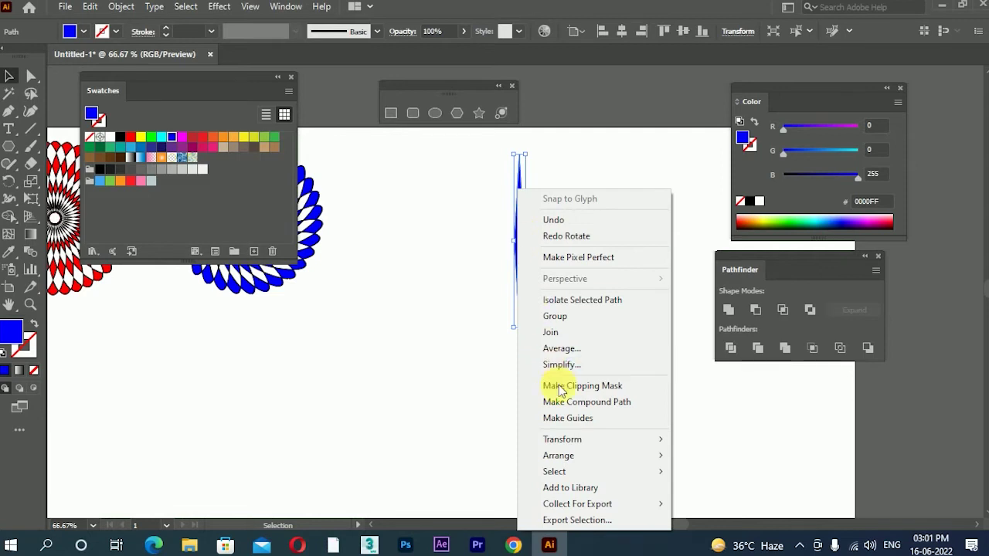
mouse_move(577, 441)
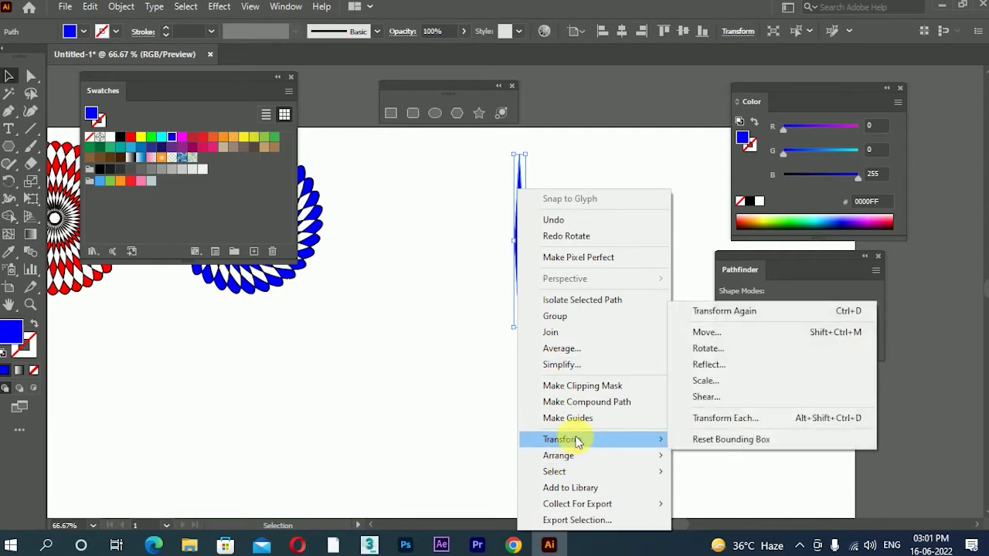
left_click(736, 348)
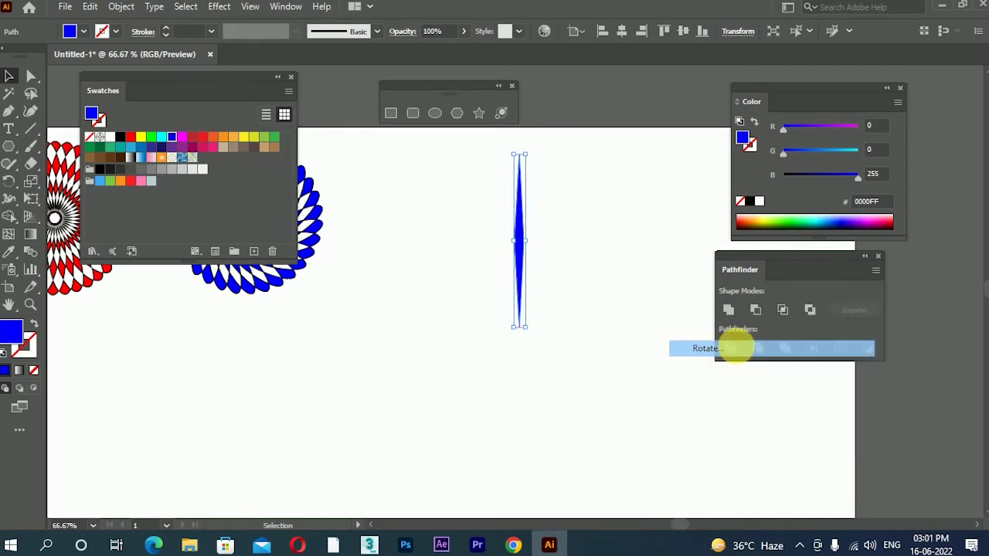
left_click_drag(462, 91, 736, 88)
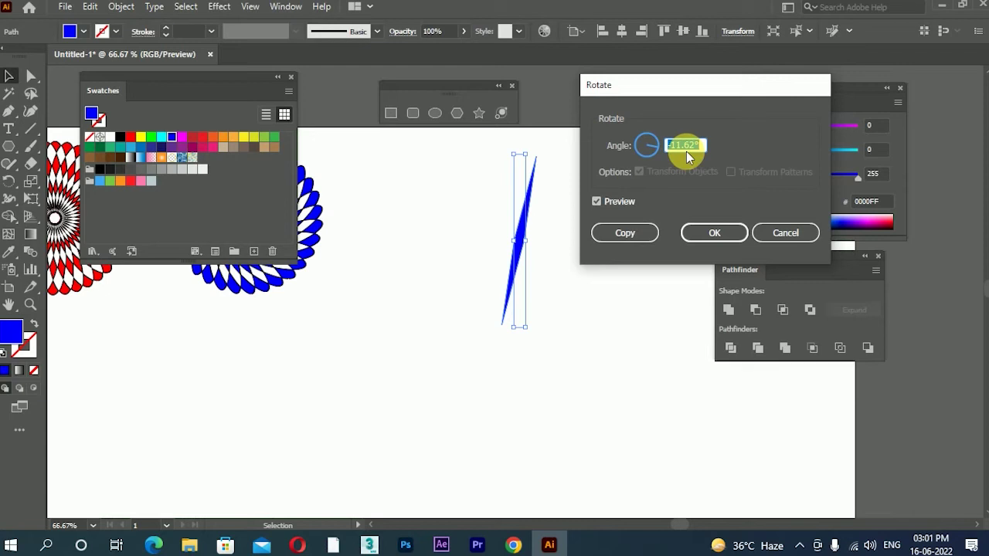
key("BackSpace")
type("15")
left_click(638, 238)
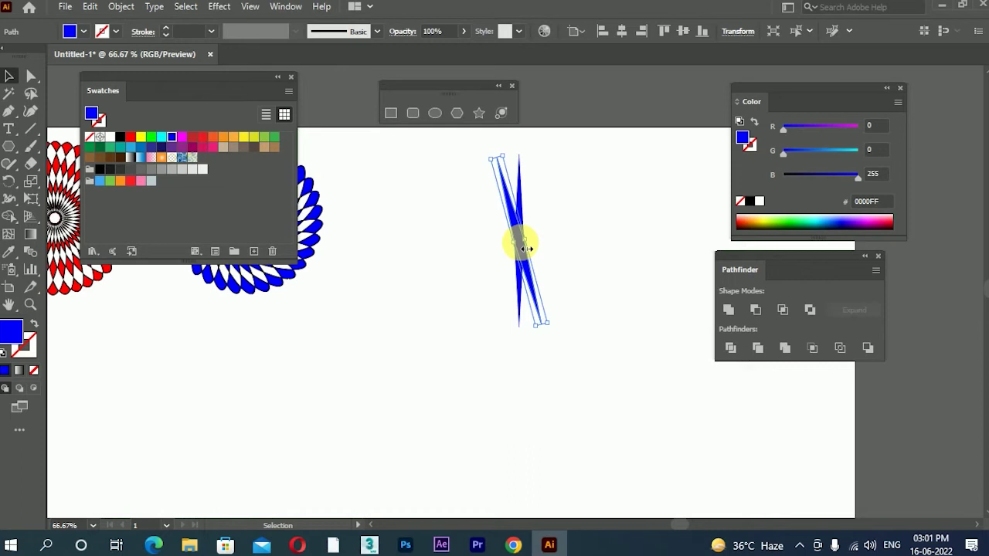
Repeat the 15° rotated copy around the diamond's centre until the diamonds form a full starburst
key("ctrl+d")
key("ctrl+d")
key("ctrl+d")
key("ctrl+d")
key("ctrl+d")
key("ctrl+d")
key("ctrl+d")
key("ctrl+d")
key("ctrl+d")
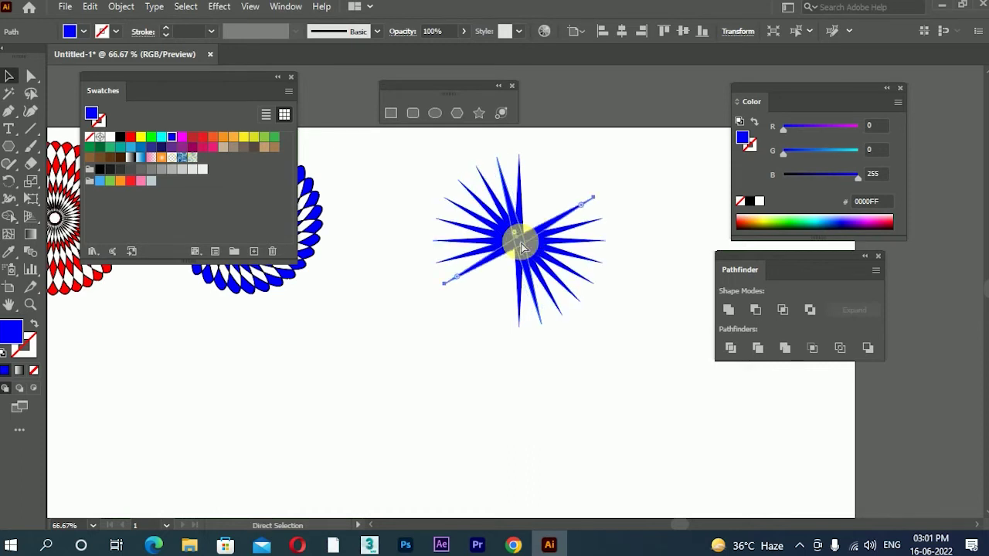
key("ctrl+d")
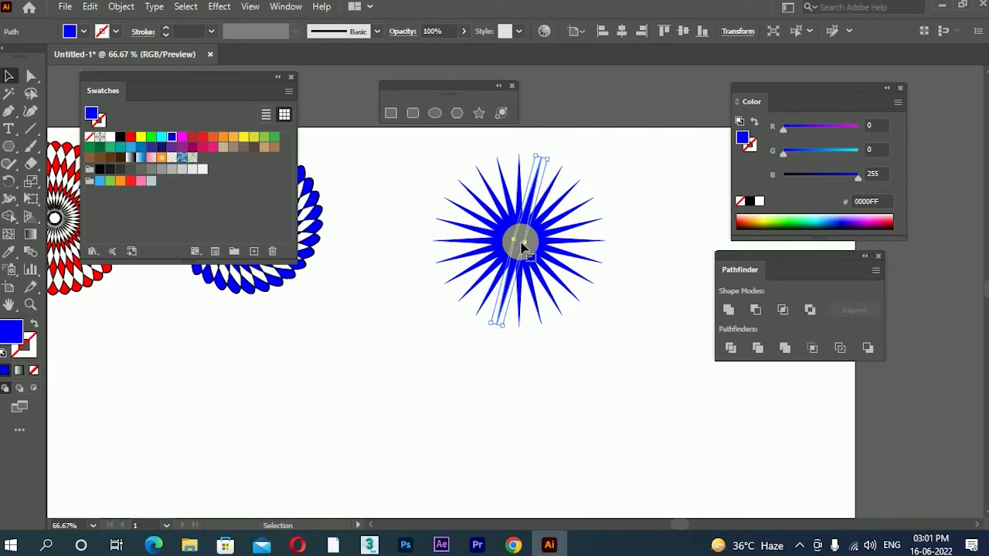
Undo all copies rotated around the diamond's centre, back to the single upright diamond
key("ctrl+z")
key("ctrl+z")
key("ctrl+z")
key("ctrl+z")
key("ctrl+z")
key("ctrl+z")
key("ctrl+z")
key("ctrl+z")
key("ctrl+z")
key("ctrl+z")
key("ctrl+z")
key("ctrl+z")
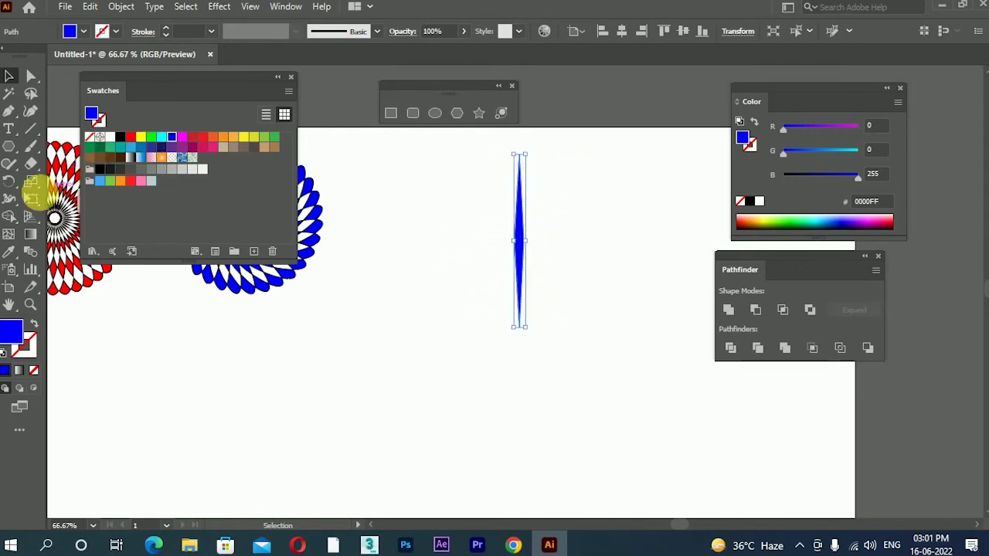
left_click(9, 182)
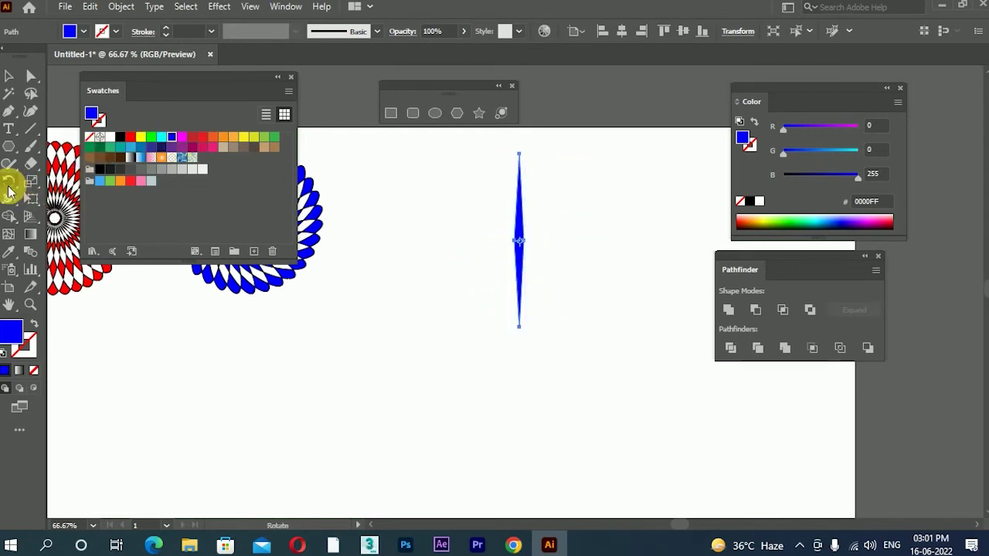
right_click(519, 345)
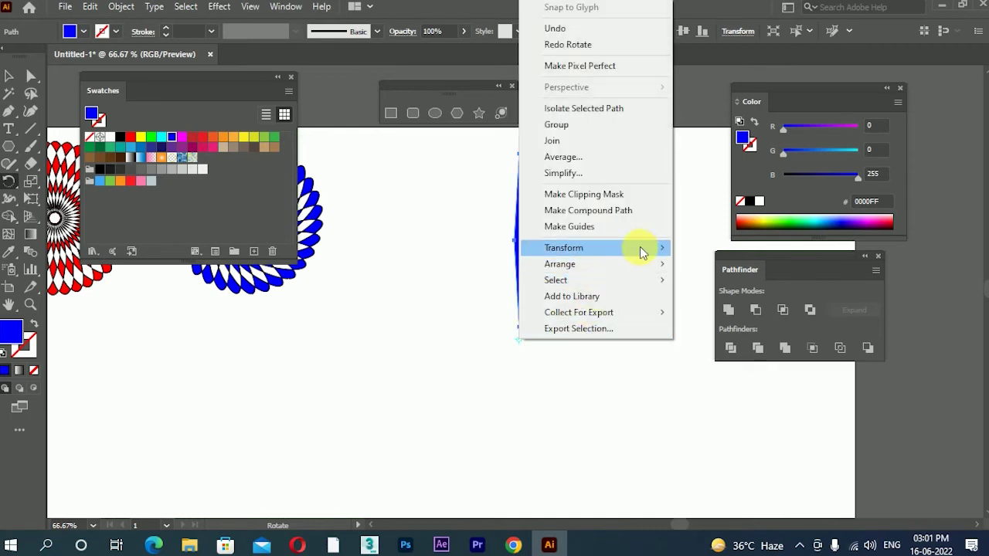
mouse_move(640, 247)
left_click(726, 286)
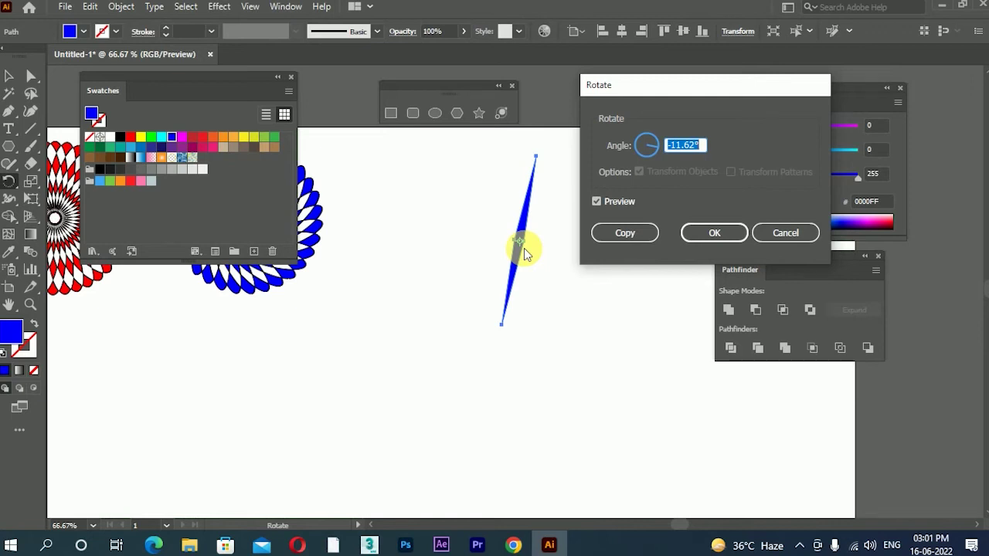
left_click(781, 233)
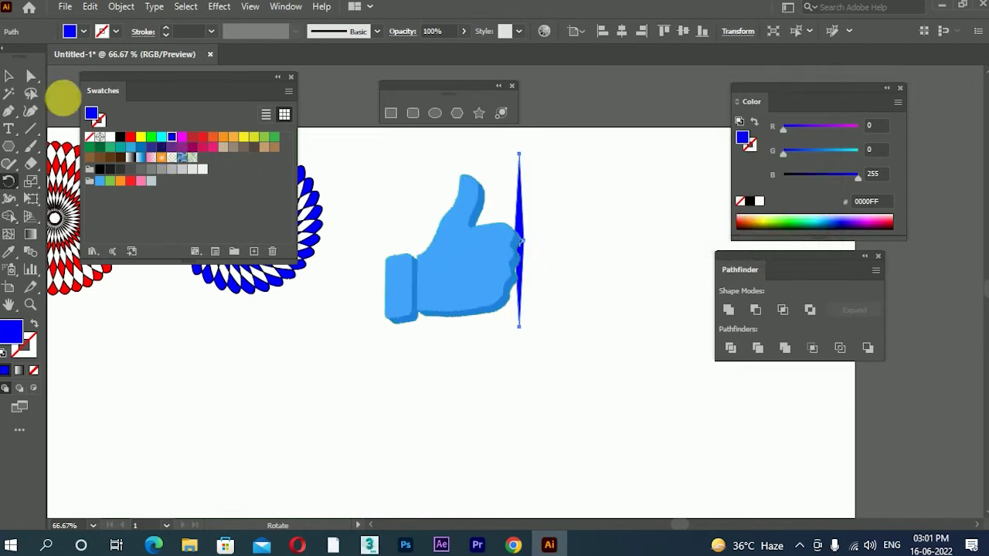
left_click(9, 75)
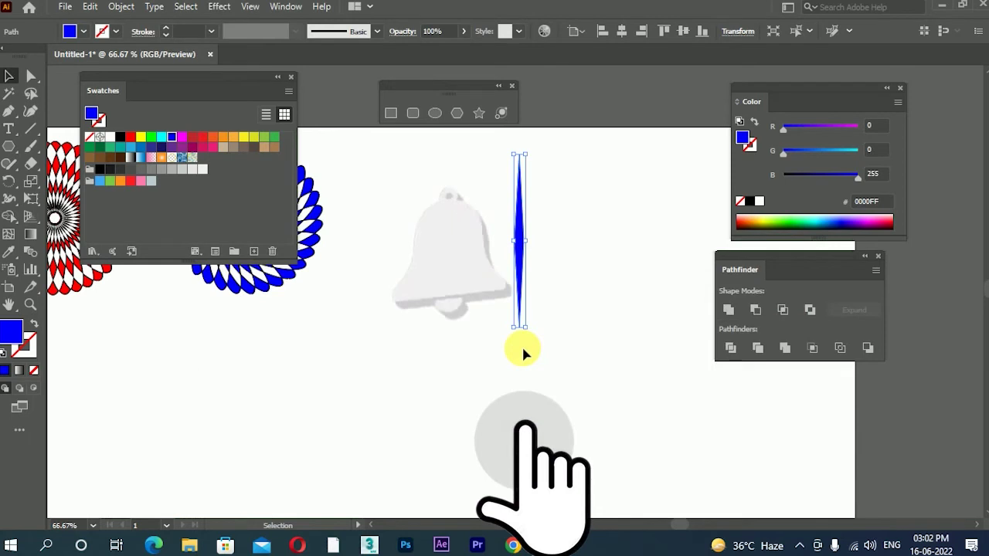
Rotate a copy of the upright diamond by 15° around a point just below its lower tip, with the preview on
left_click(8, 181)
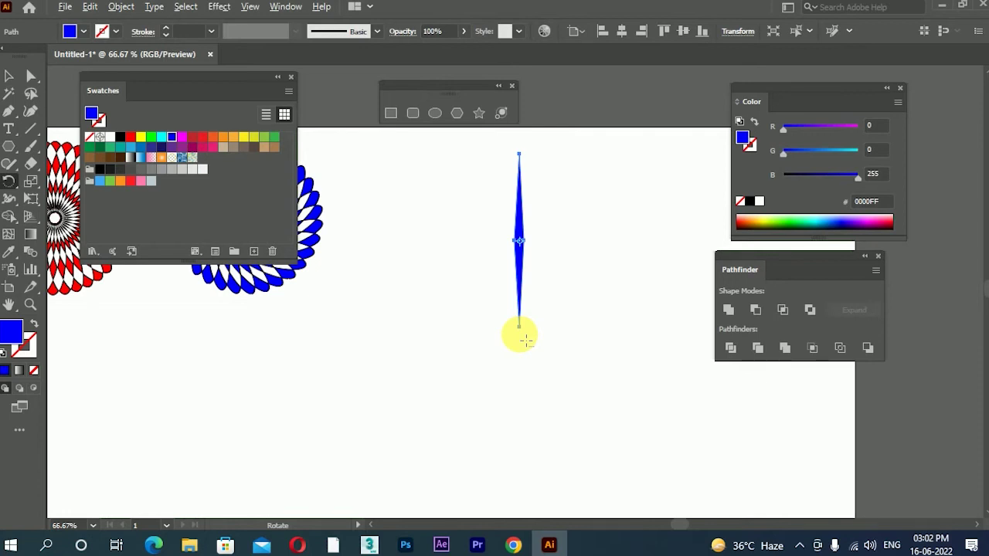
left_click(520, 327, "alt")
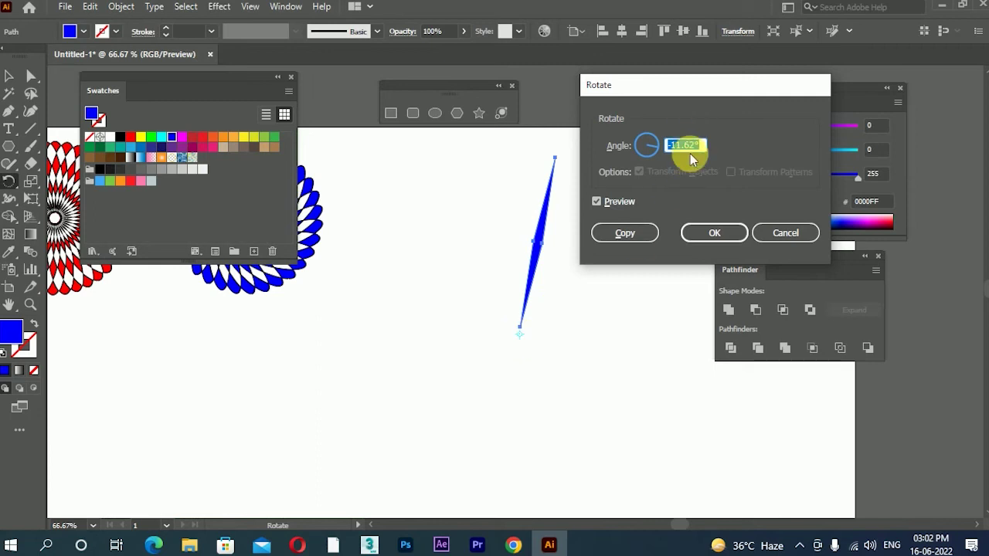
type("15")
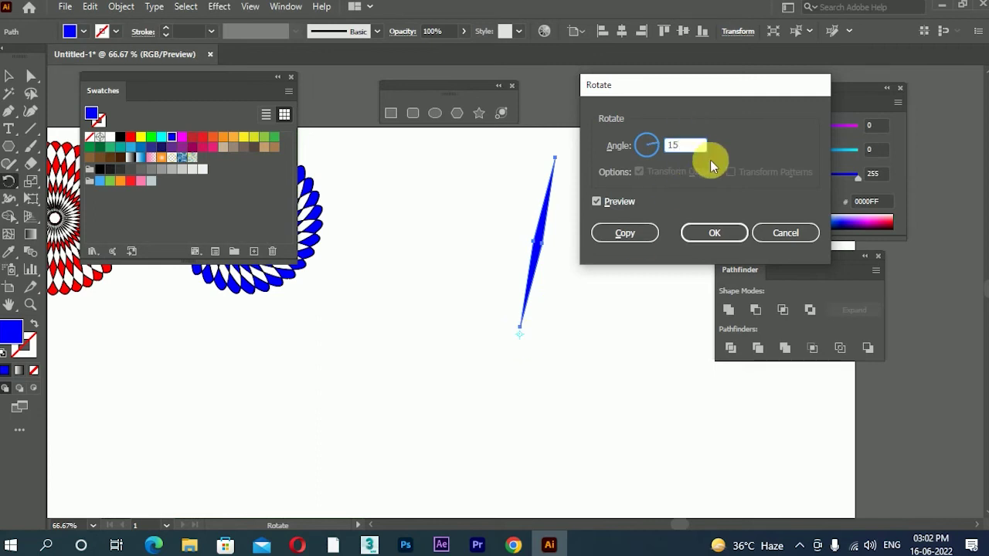
left_click_drag(697, 153, 653, 151)
type("360/40")
double_click(688, 145)
type("24")
left_click(596, 204)
left_click(596, 202)
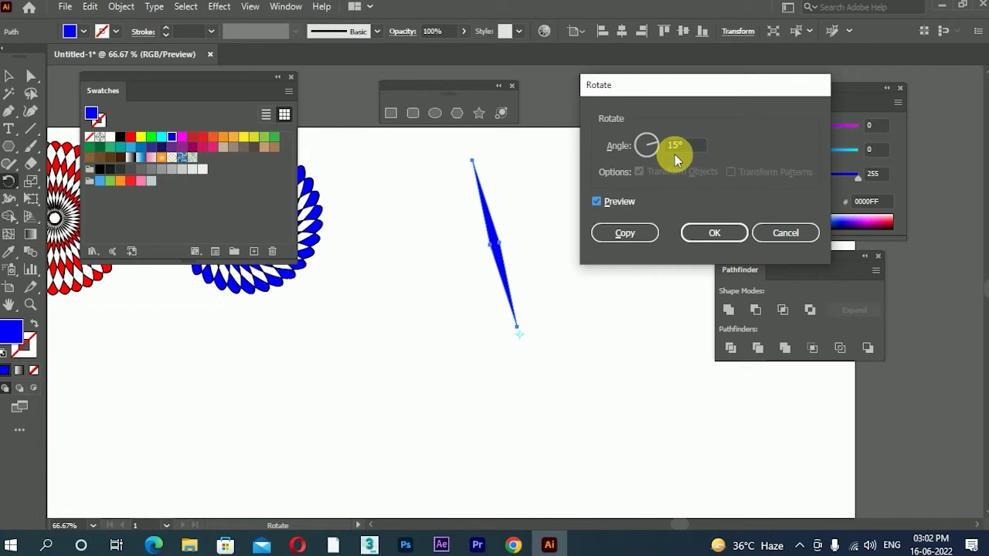
left_click(624, 233)
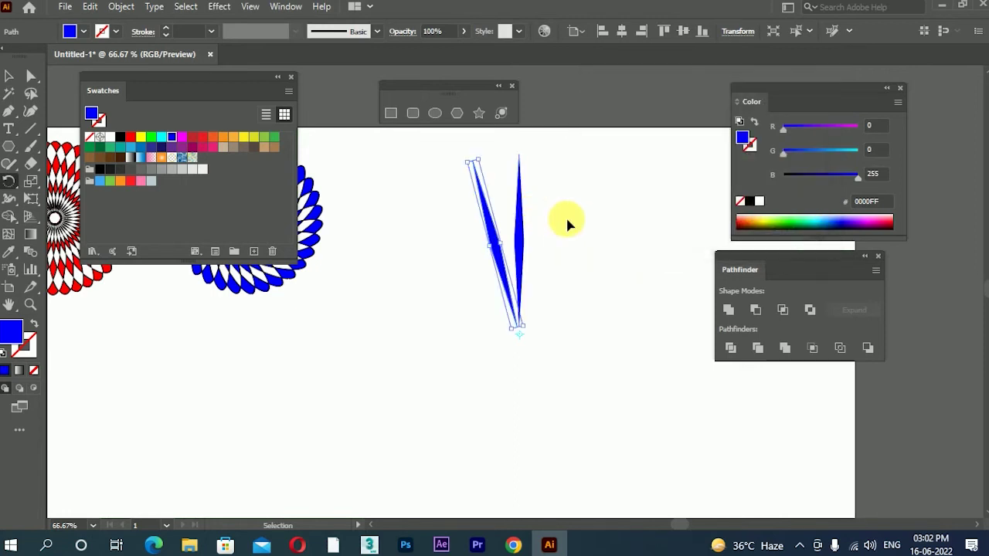
Repeat the 15° rotated copy around the point below the lower tip until the diamonds complete the circle
key("ctrl+d")
key("ctrl+d")
key("ctrl+d")
key("ctrl+d")
key("ctrl+d")
key("ctrl+d")
key("ctrl+d")
key("ctrl+d")
key("ctrl+d")
key("ctrl+d")
key("ctrl+d")
key("ctrl+d")
key("ctrl+d")
key("ctrl+d")
key("ctrl+d")
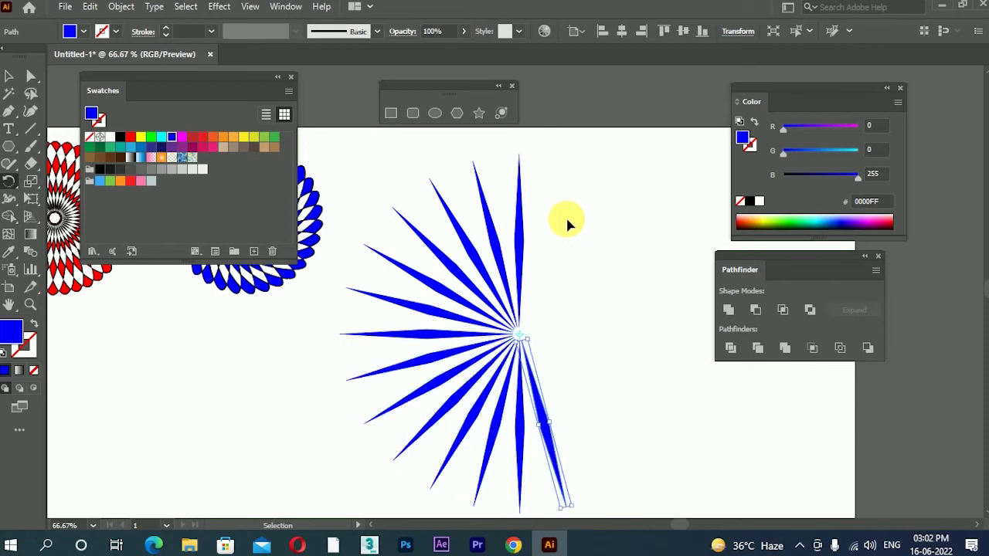
key("ctrl+d")
key("ctrl+d")
key("ctrl+d")
key("ctrl+d")
key("ctrl+d")
key("ctrl+d")
key("ctrl+d")
key("r")
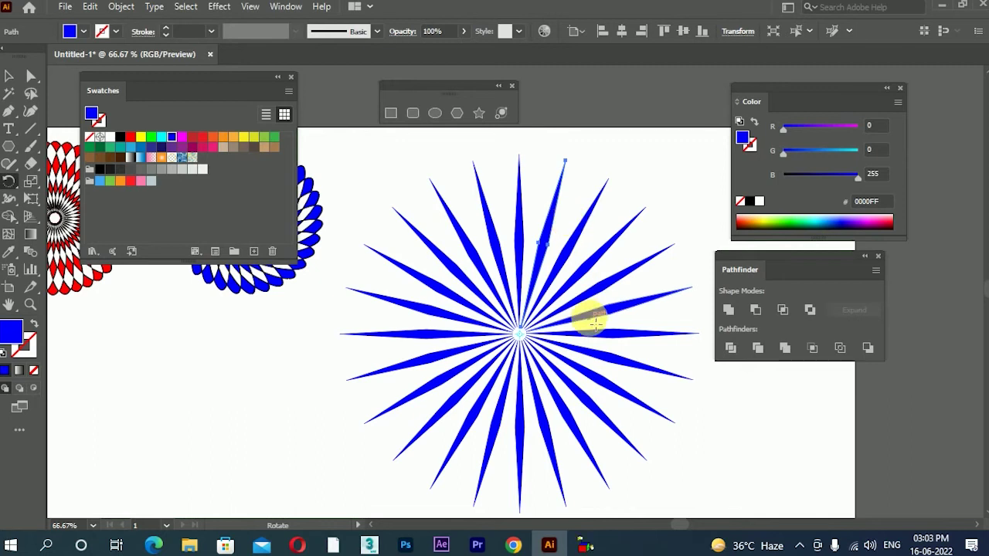
left_click(9, 76)
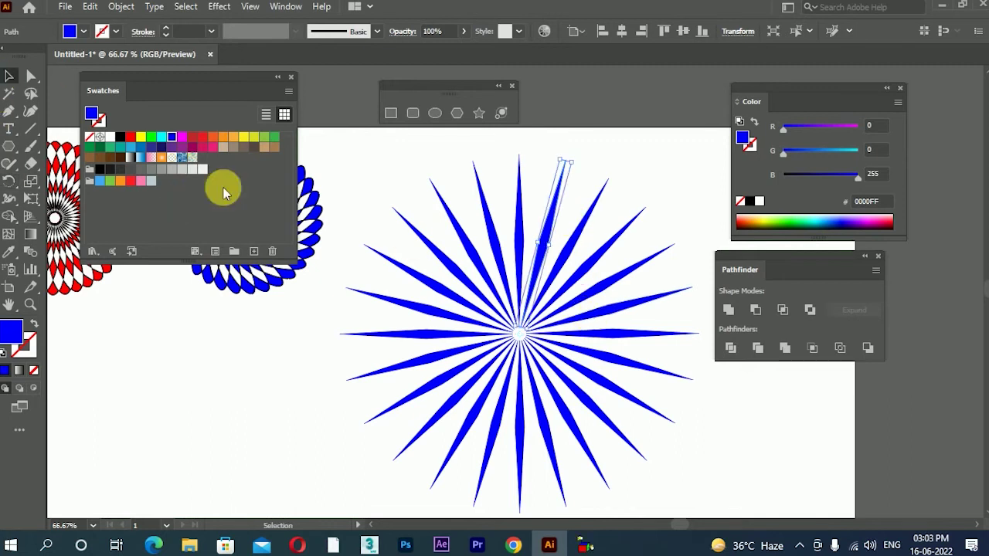
Undo the full circle of diamonds, including the first 15° copy, leaving only the original upright diamond
key("ctrl+z")
key("ctrl+z")
key("ctrl+z")
key("ctrl+z")
key("ctrl+z")
key("ctrl+z")
key("ctrl+z")
key("ctrl+z")
key("ctrl+z")
key("ctrl+z")
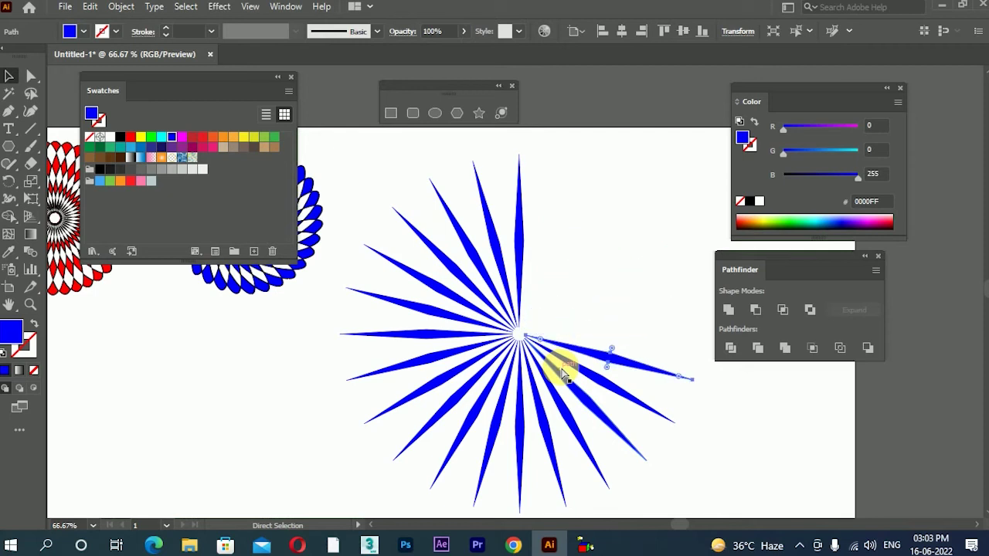
key("ctrl+z")
key("ctrl+z")
key("ctrl+z")
key("ctrl+z")
key("ctrl+z")
key("ctrl+z")
key("ctrl+z")
key("ctrl+z")
key("ctrl+z")
key("ctrl+z")
key("ctrl+z")
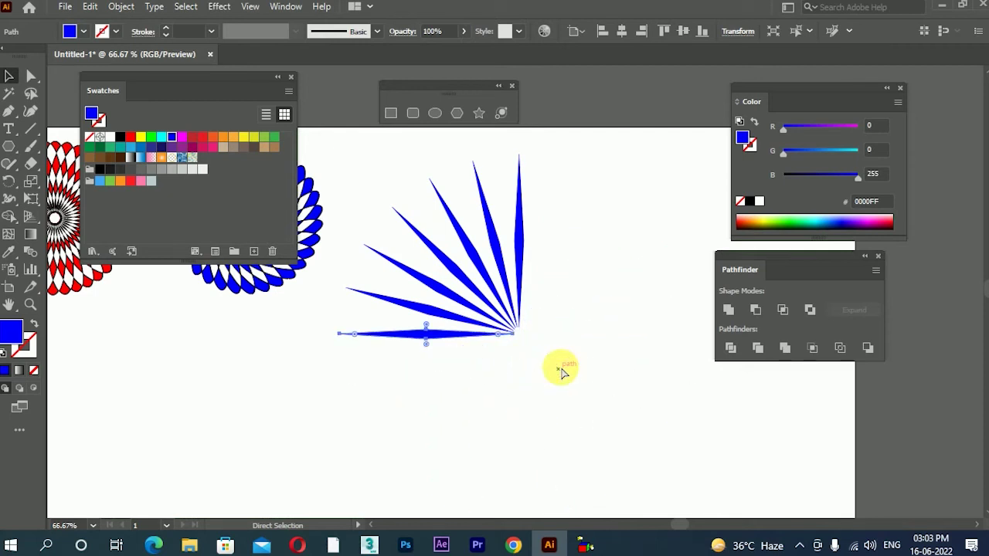
key("ctrl+z")
key("ctrl+z")
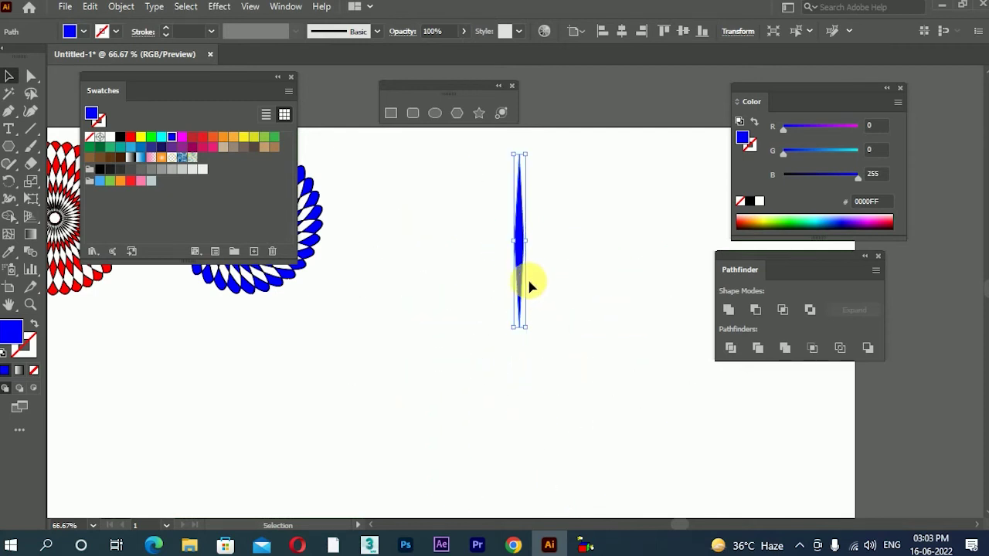
Draw two slanted line segments across the diamond, one above and one below its middle
key("ctrl+plus")
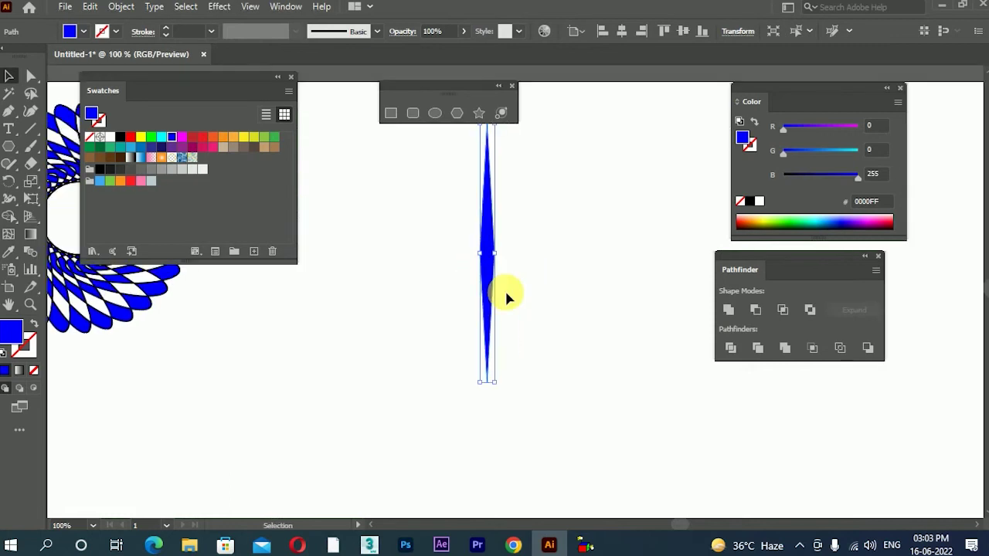
left_click(27, 135)
left_click_drag(429, 202, 513, 223)
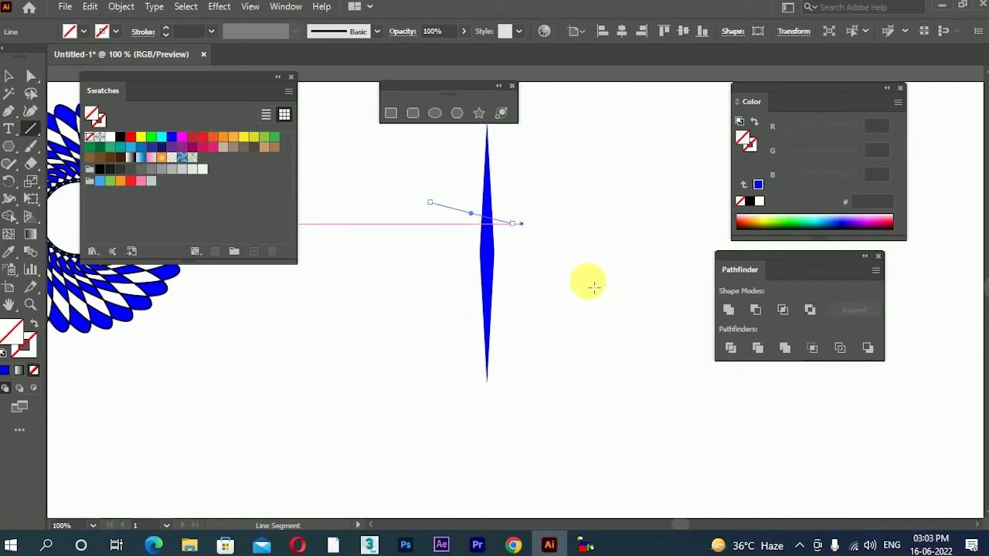
left_click_drag(520, 280, 442, 303)
Give both slanted lines a black stroke and deselect them
left_click(10, 74)
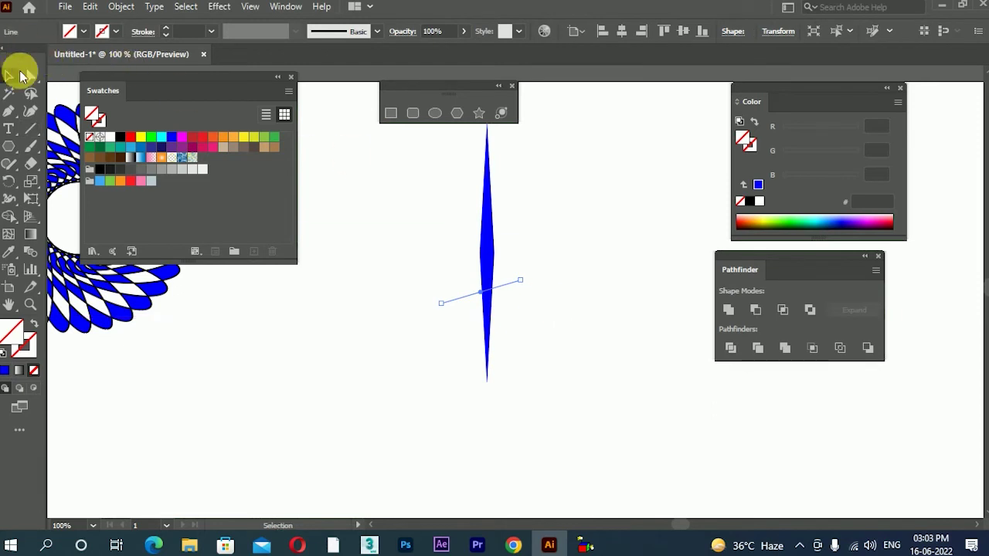
left_click_drag(384, 160, 467, 325)
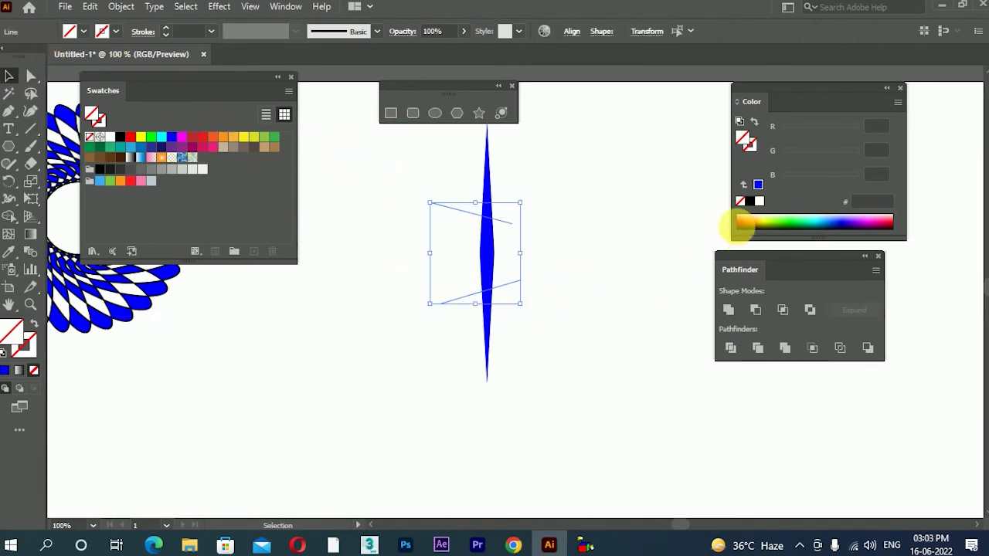
left_click(750, 144)
left_click(749, 201)
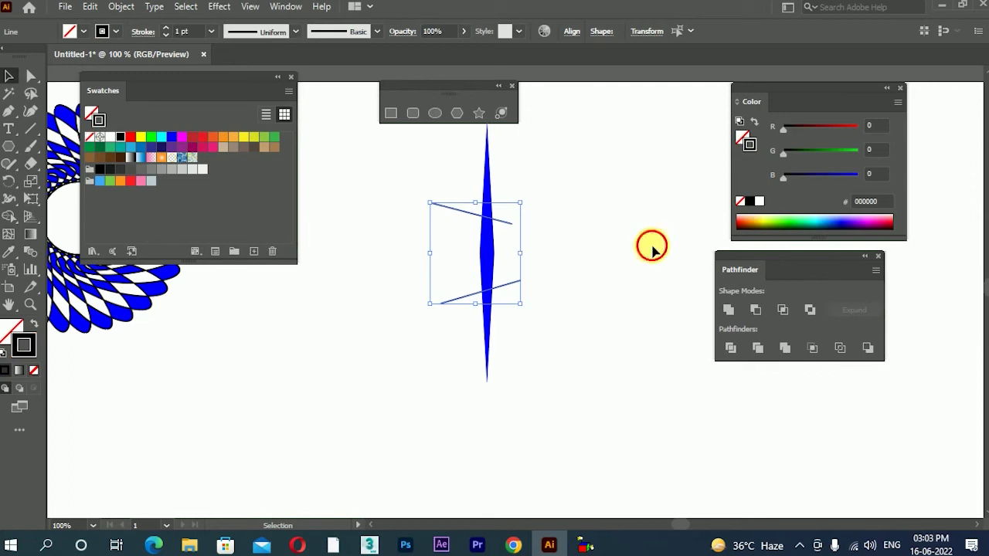
left_click(650, 244)
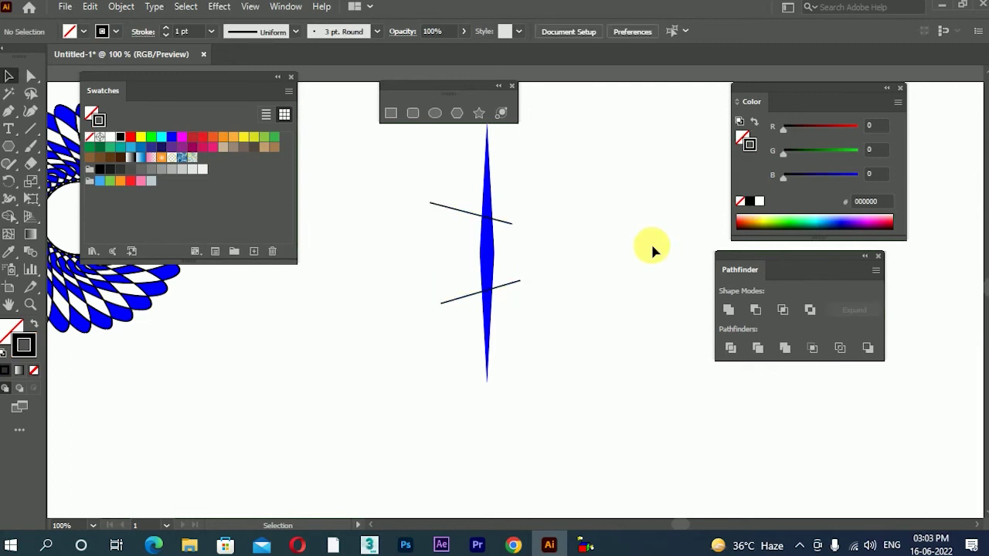
Move the upper line slightly down and the lower line slightly up toward the diamond's middle, leaving nothing selected
left_click_drag(499, 226, 504, 234)
left_click_drag(507, 285, 507, 281)
left_click(573, 293)
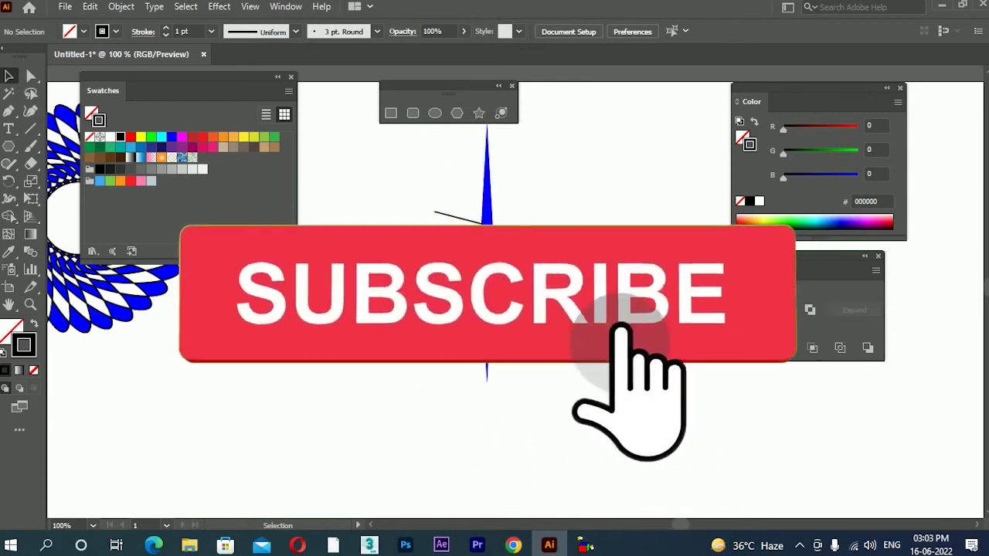
Divide the blue diamond along the two slanted lines with the Pathfinder Divide operation and deselect the result
left_click(487, 178)
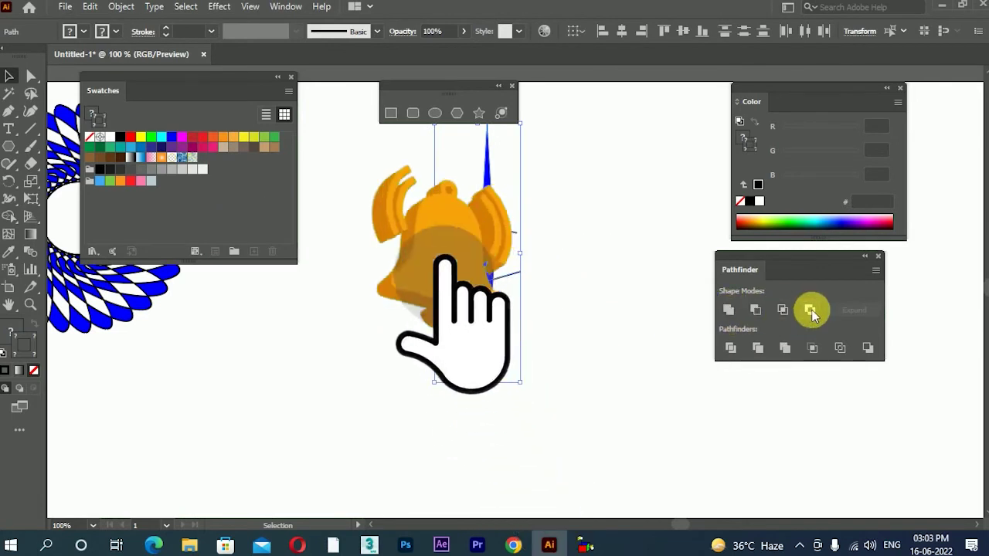
left_click(727, 350)
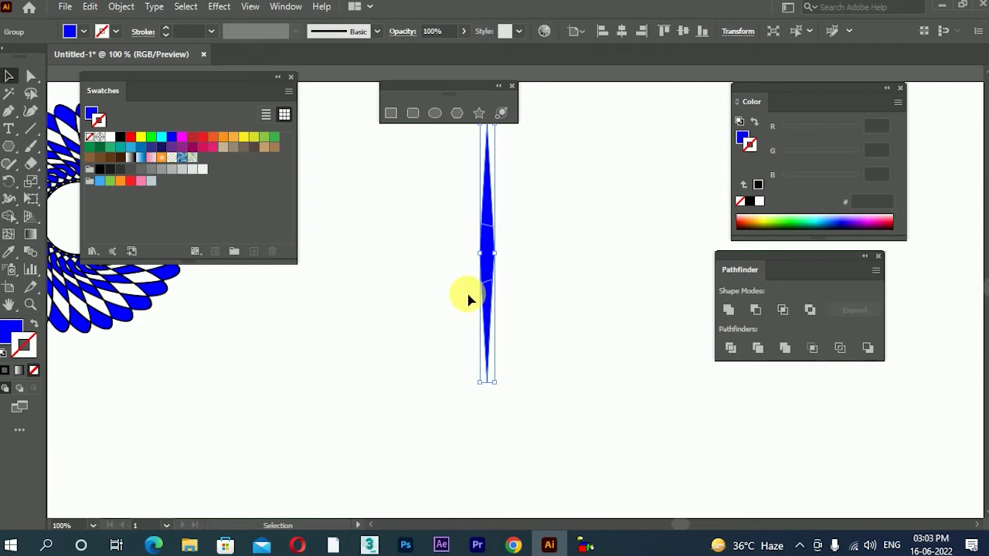
left_click(576, 322)
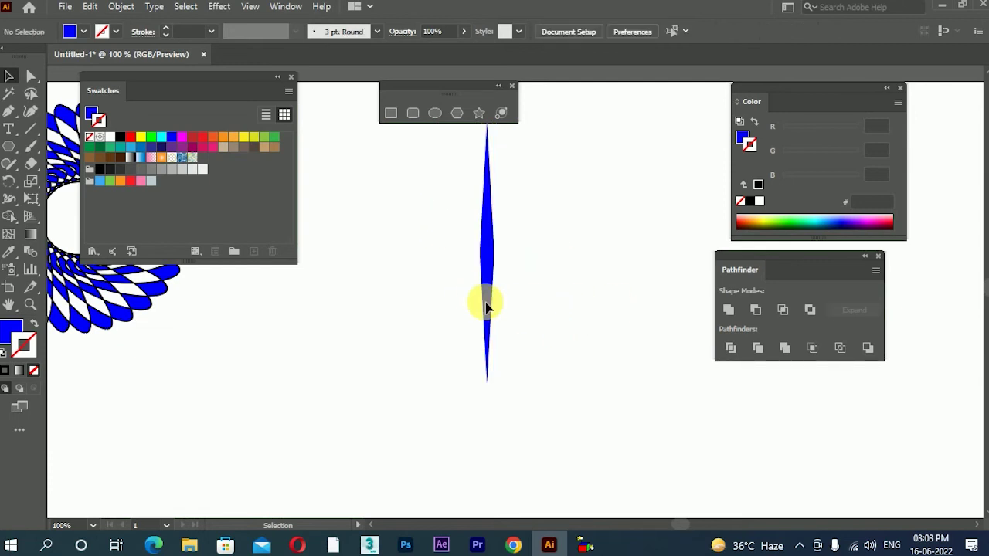
Shift the divided diamond slightly to the right, ungroup its pieces and deselect them
left_click_drag(488, 301, 500, 307)
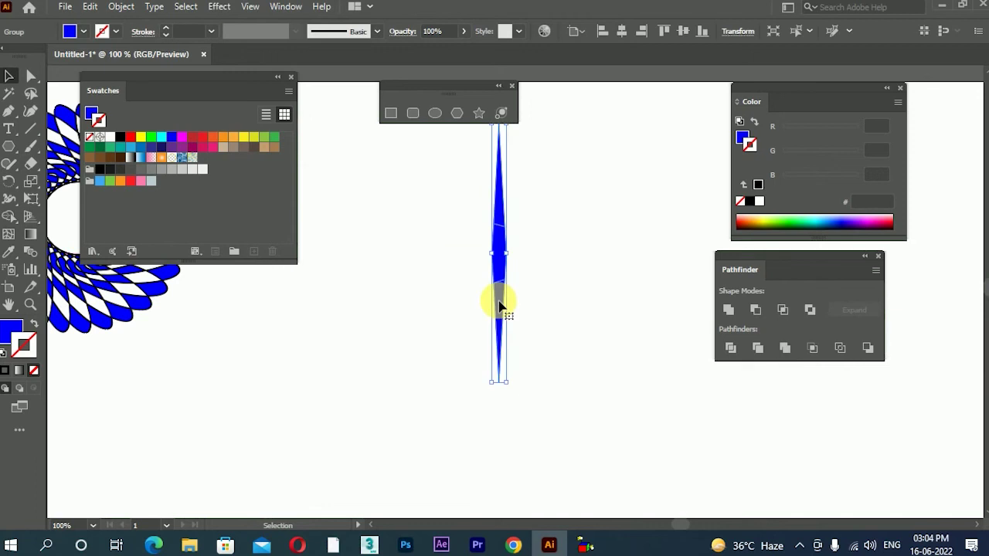
right_click(500, 306)
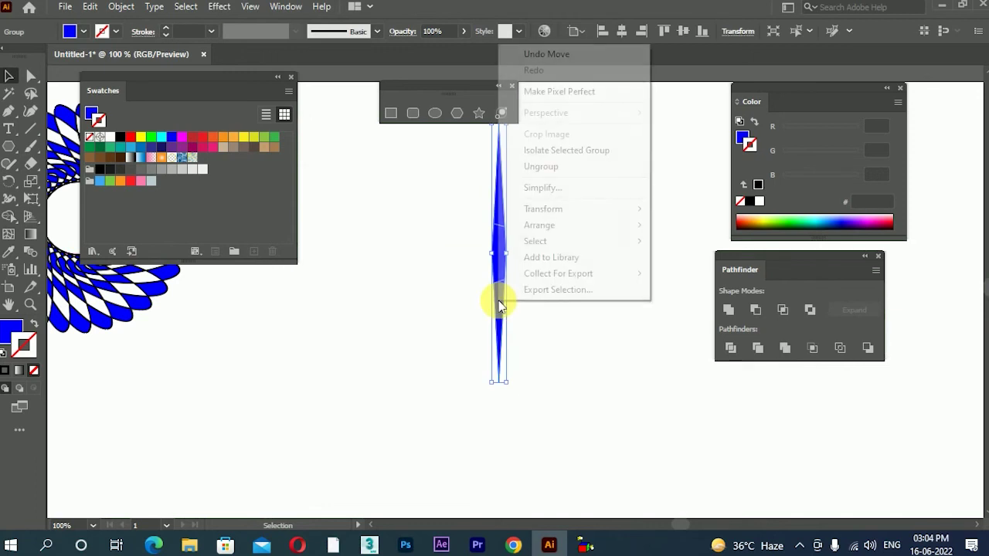
left_click(552, 167)
left_click(561, 243)
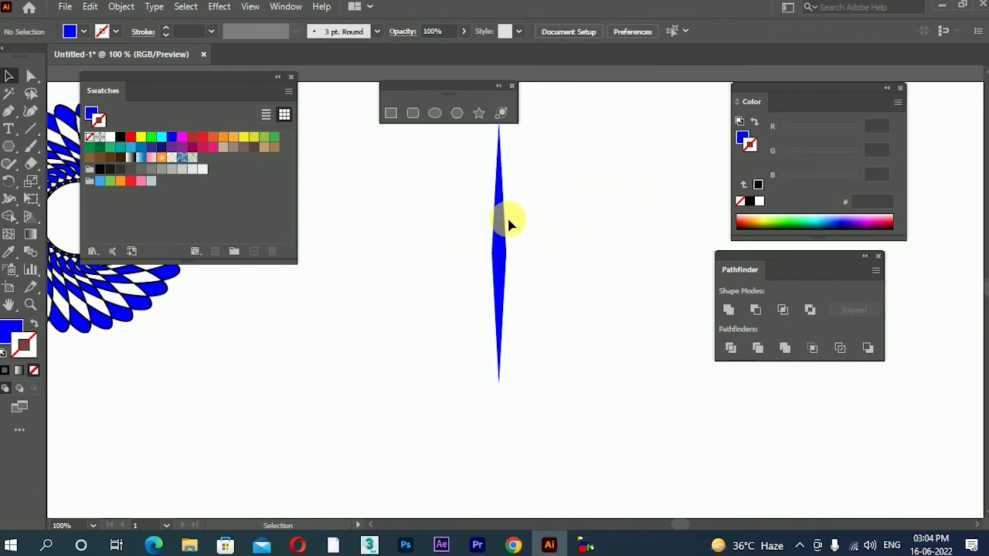
Fill the diamond's top piece with orange F7931E and give it no stroke
left_click_drag(504, 216, 500, 166)
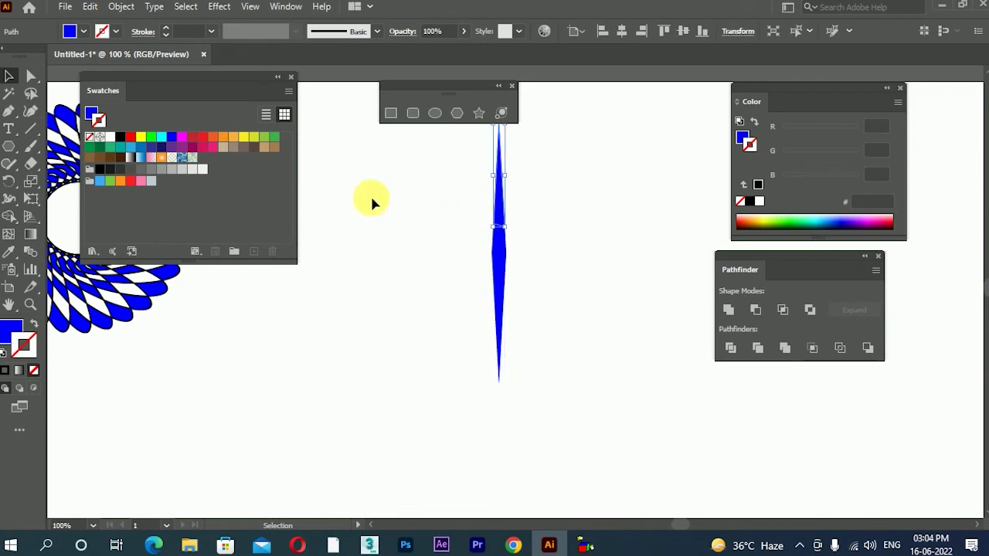
left_click(223, 137)
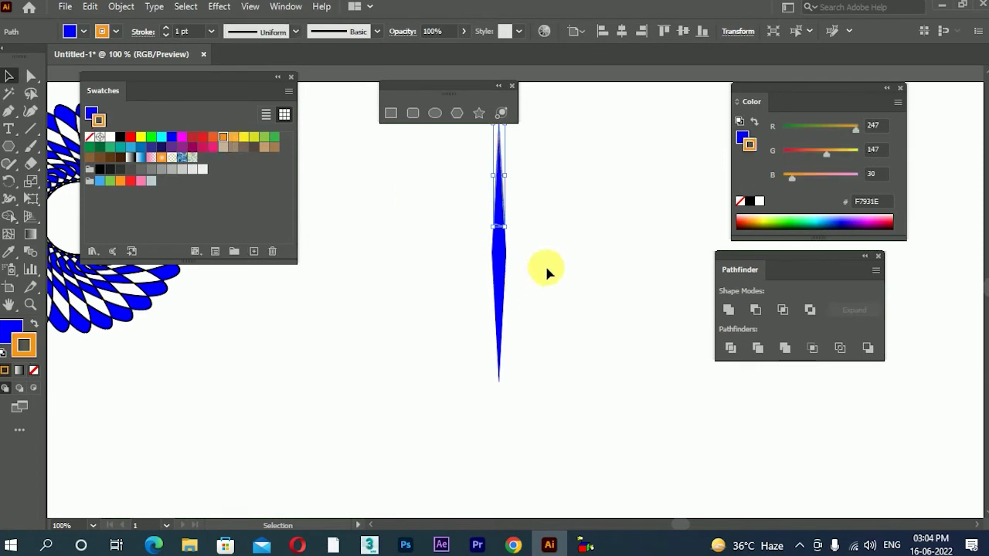
left_click(36, 323)
left_click(36, 372)
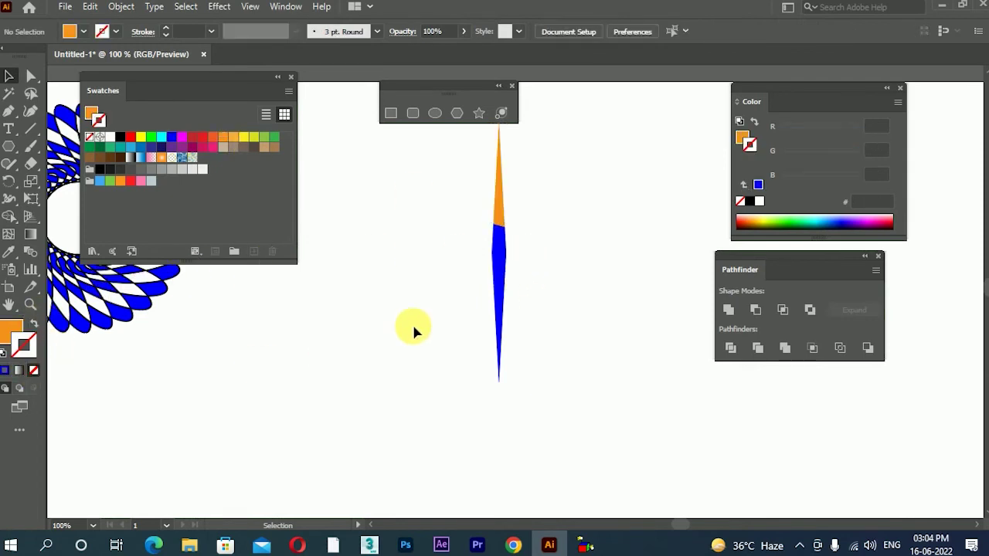
Fill the diamond's middle piece with the lightest gray swatch and leave it without a stroke
left_click(502, 251)
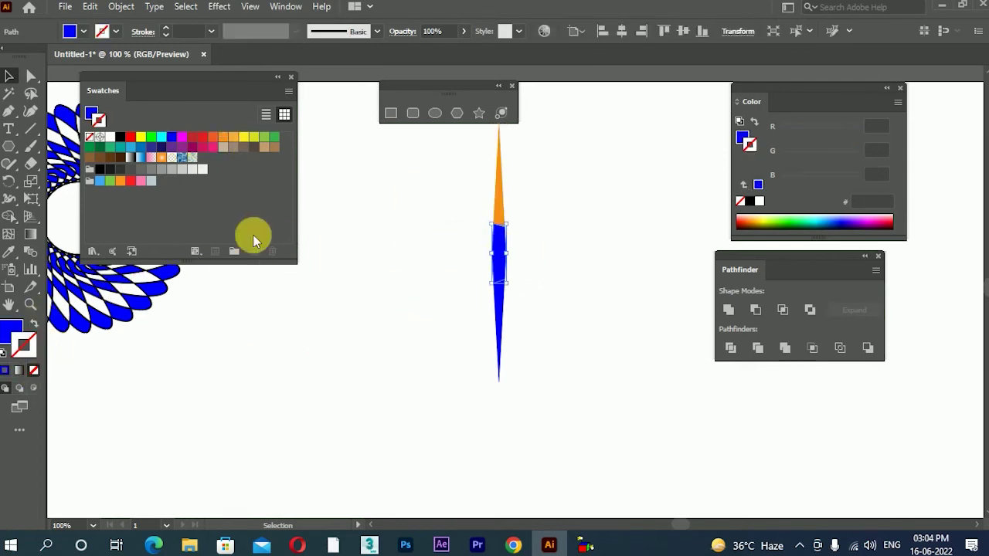
left_click(202, 168)
left_click(33, 371)
left_click(11, 329)
left_click(205, 169)
Fill the diamond's bottom piece with dark green 006837 and deselect it
left_click_drag(453, 360, 535, 373)
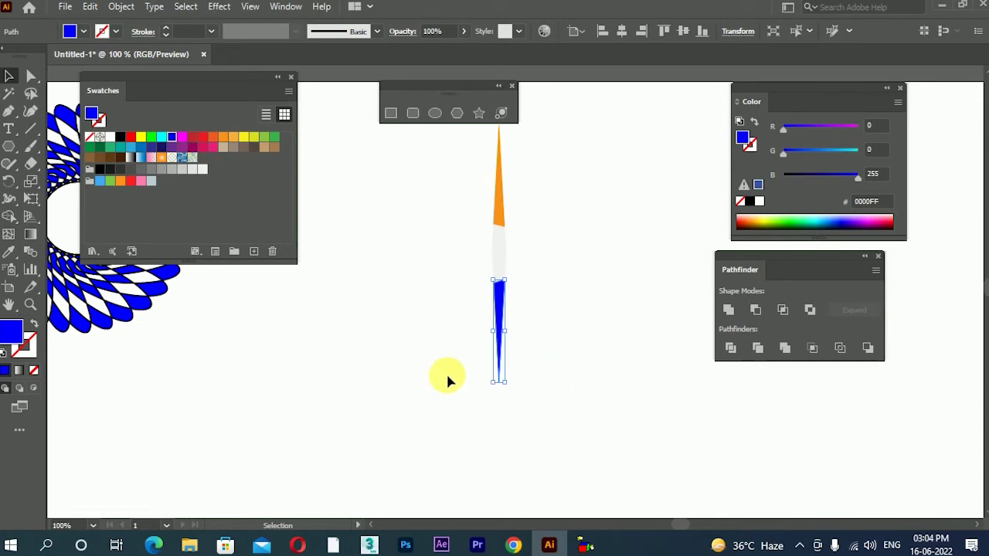
left_click(100, 146)
left_click(474, 334)
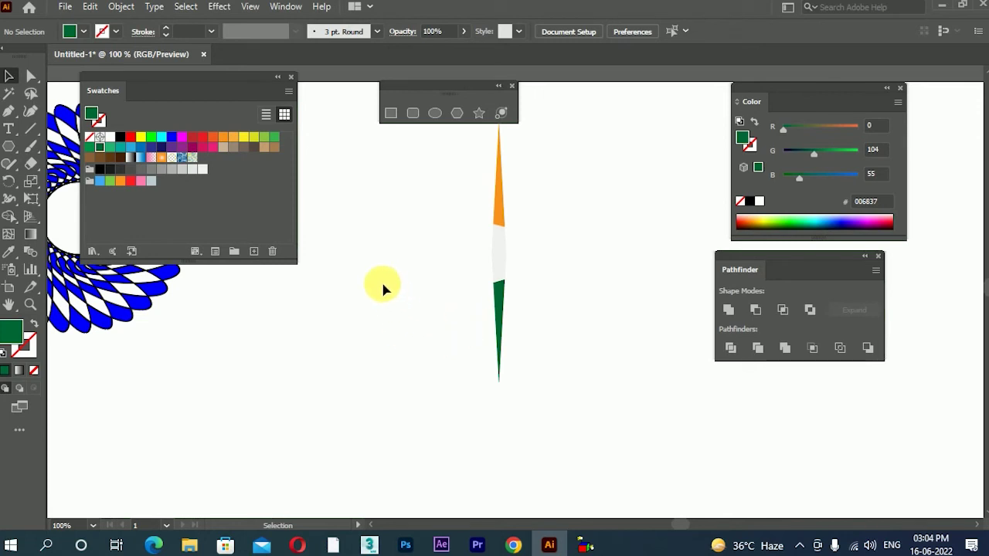
Group the orange, light gray and green pieces into one object and deselect it
left_click_drag(459, 166, 508, 368)
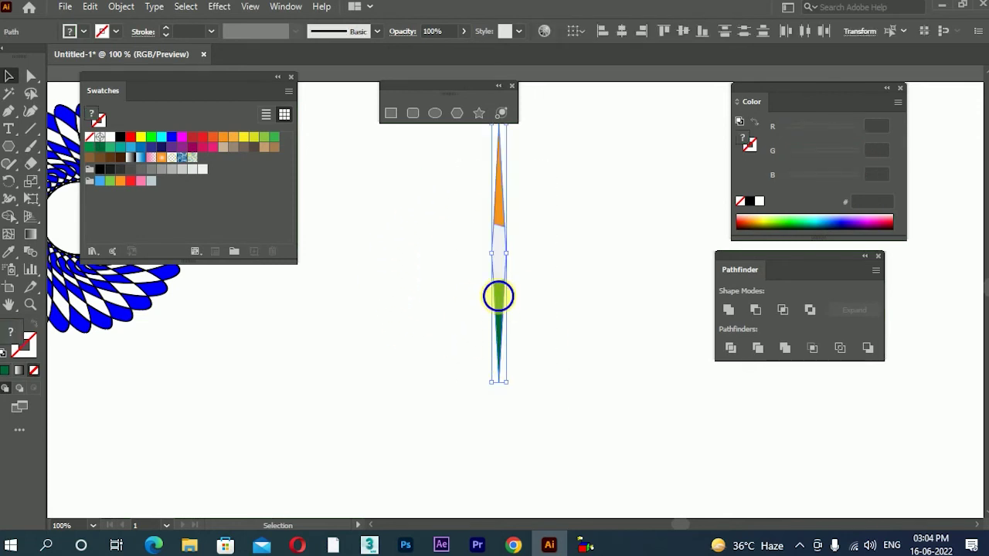
right_click(498, 297)
left_click(585, 320)
left_click(585, 320)
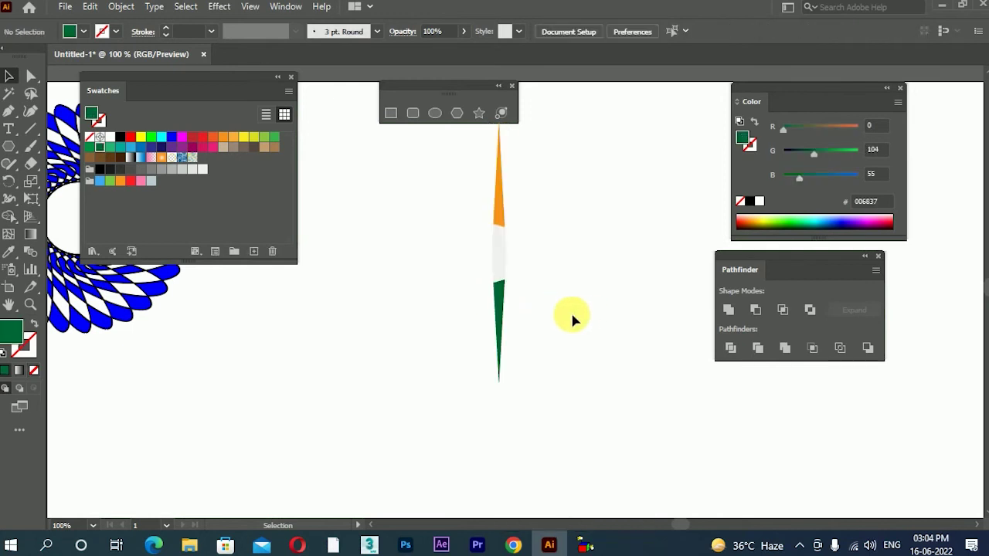
Move the grouped tricolor diamond off the artboard onto the empty canvas beyond its upper-right corner
scroll(572, 319, "down", 1)
left_click(490, 353)
scroll(464, 360, "right", 1)
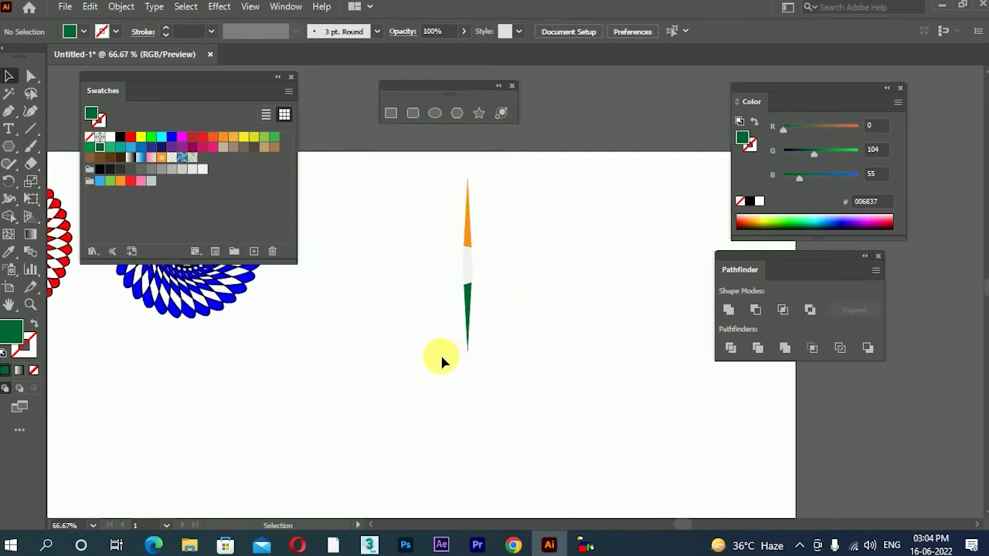
left_click(472, 251)
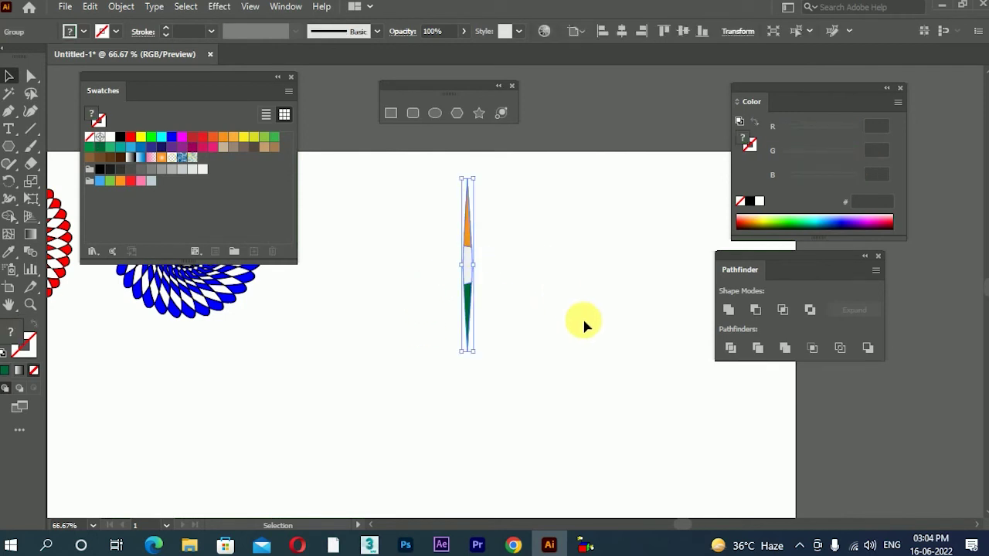
scroll(464, 284, "up", 1)
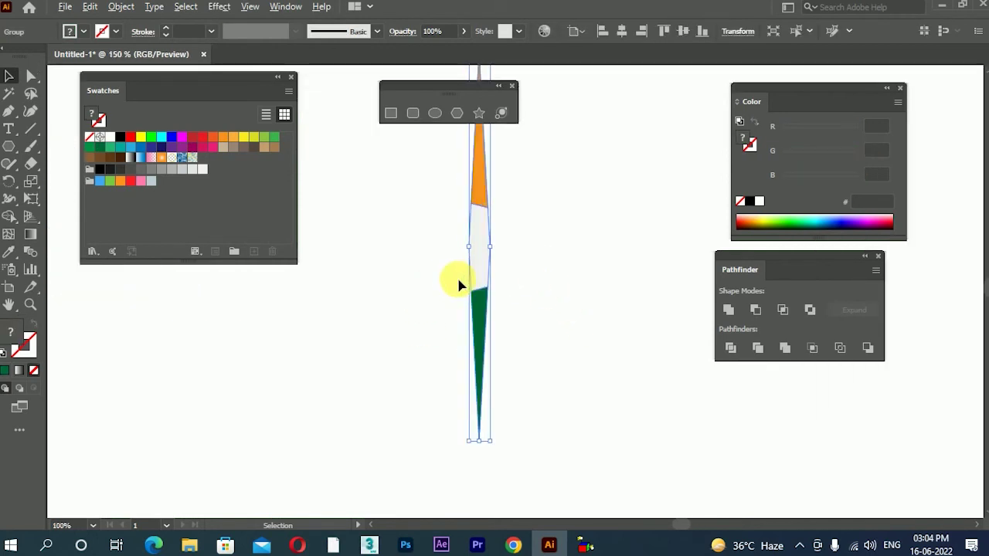
scroll(459, 280, "down", 1)
left_click_drag(545, 313, 505, 316)
left_click(468, 314)
left_click_drag(419, 276, 435, 309)
left_click_drag(468, 242, 660, 238)
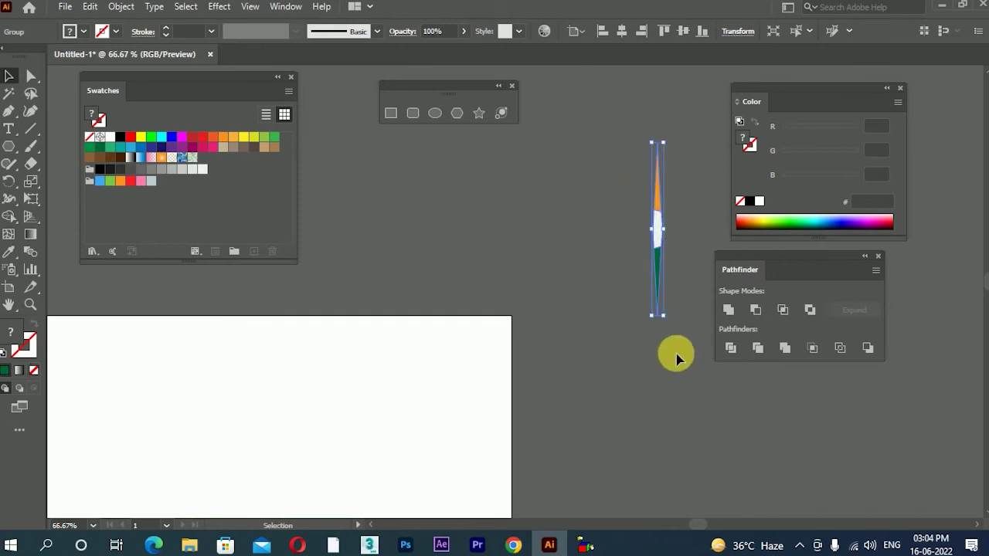
Undo the diamond's moves and its grouping, restoring three separate pieces on the artboard
key("ctrl+z")
key("ctrl+z")
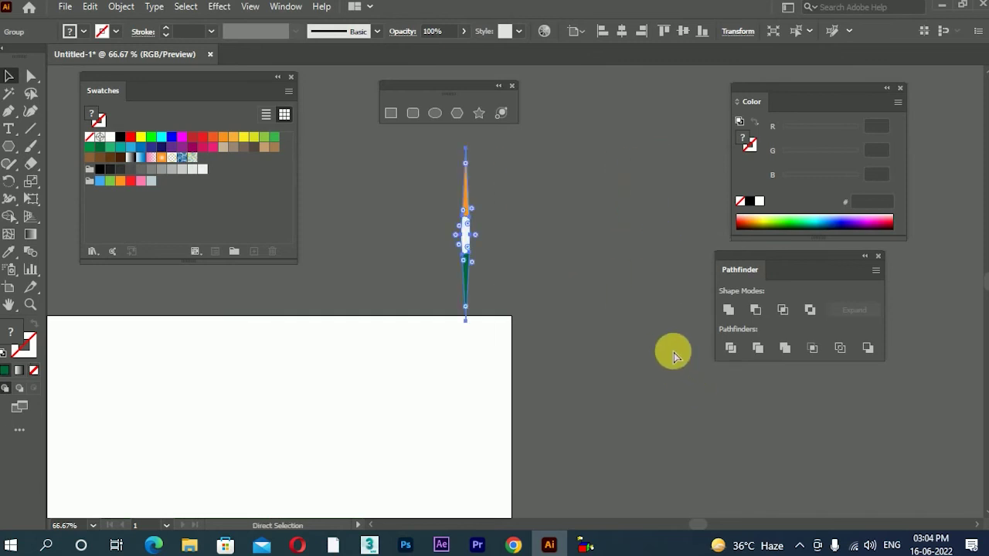
key("ctrl+z")
key("ctrl+z")
key("ctrl+z")
key("ctrl+z")
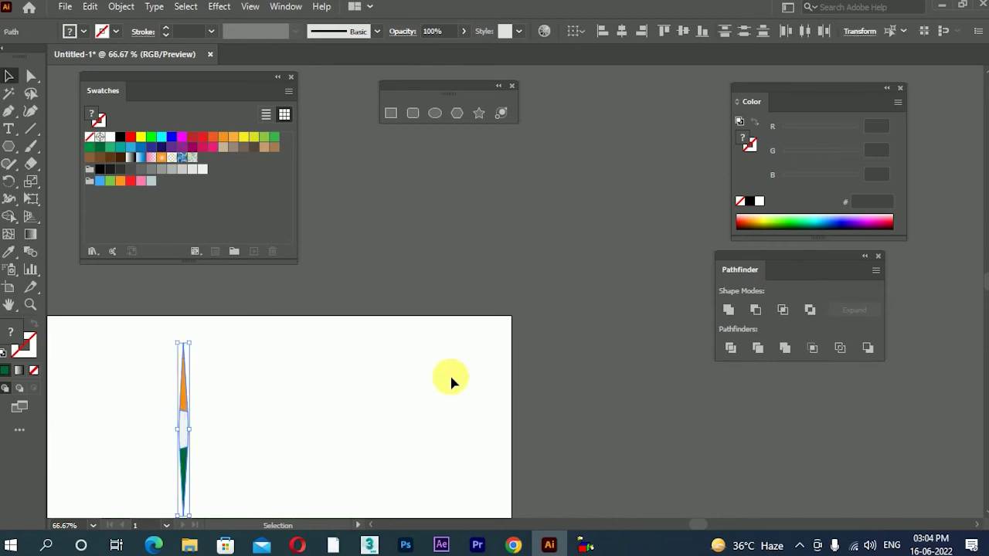
Apply an Inner Glow effect to the orange top piece, with preview on and the mode set to Multiply
left_click(397, 313)
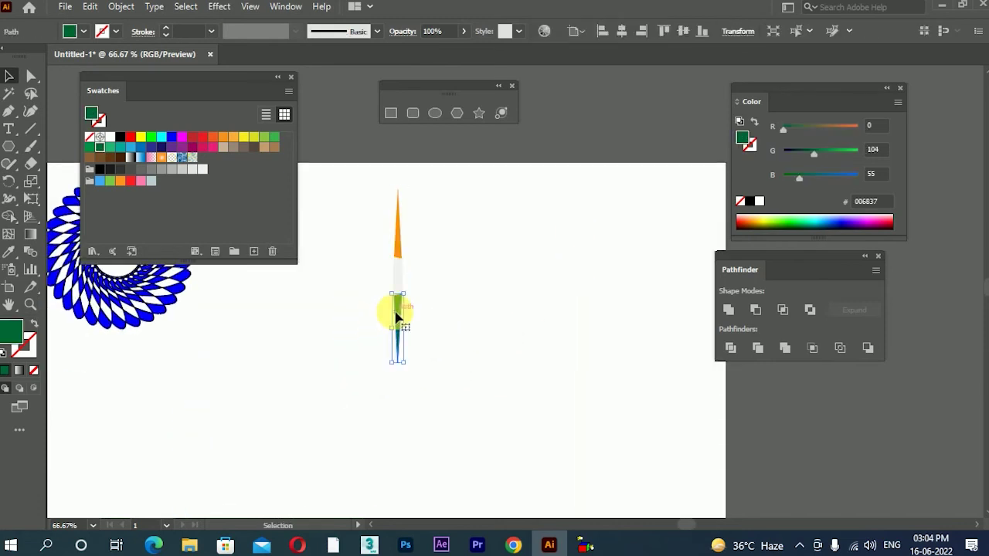
left_click(398, 236)
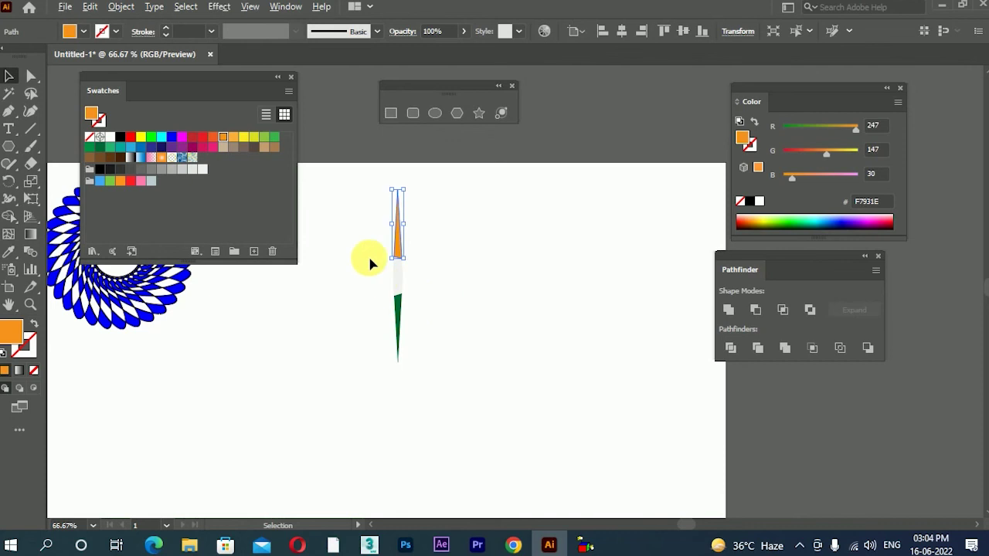
scroll(364, 258, "up", 2)
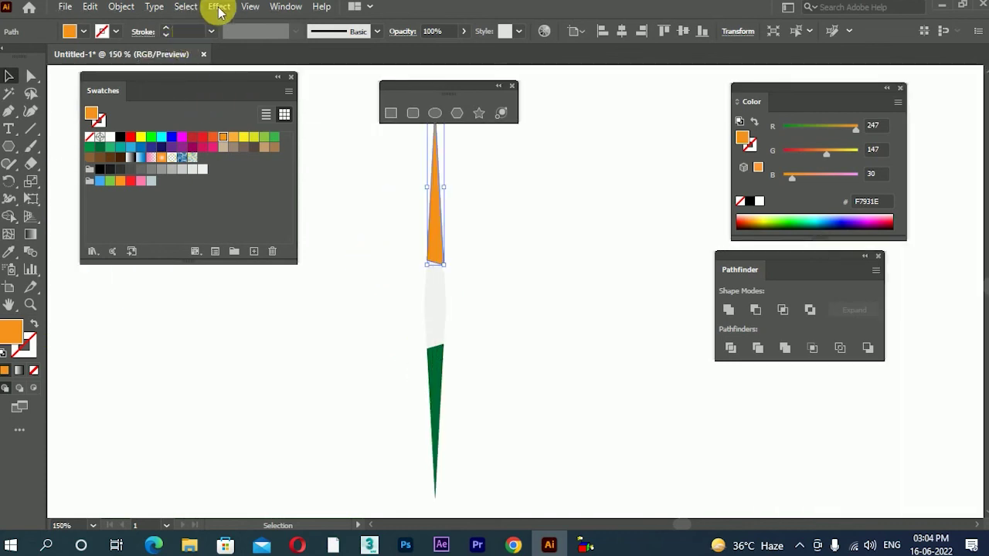
left_click(220, 8)
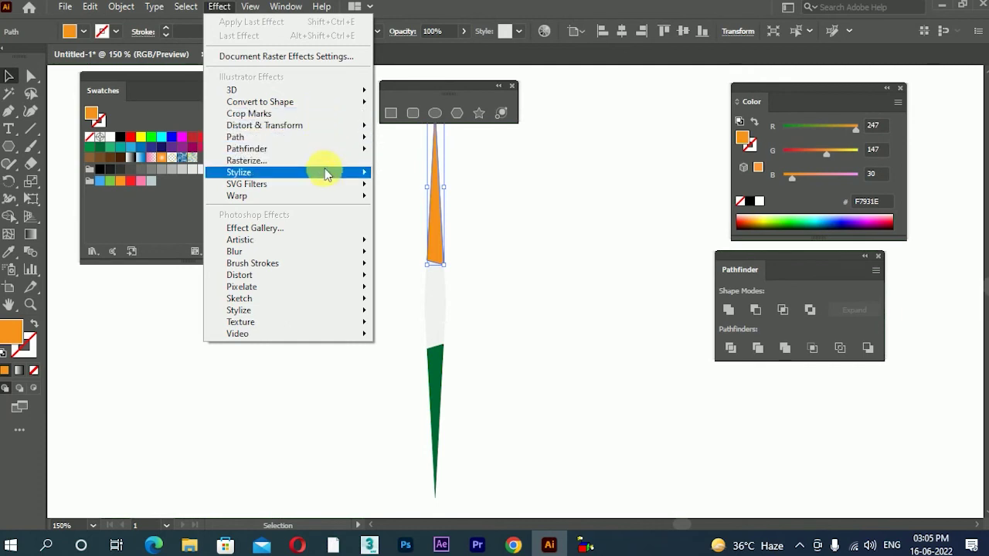
mouse_move(327, 173)
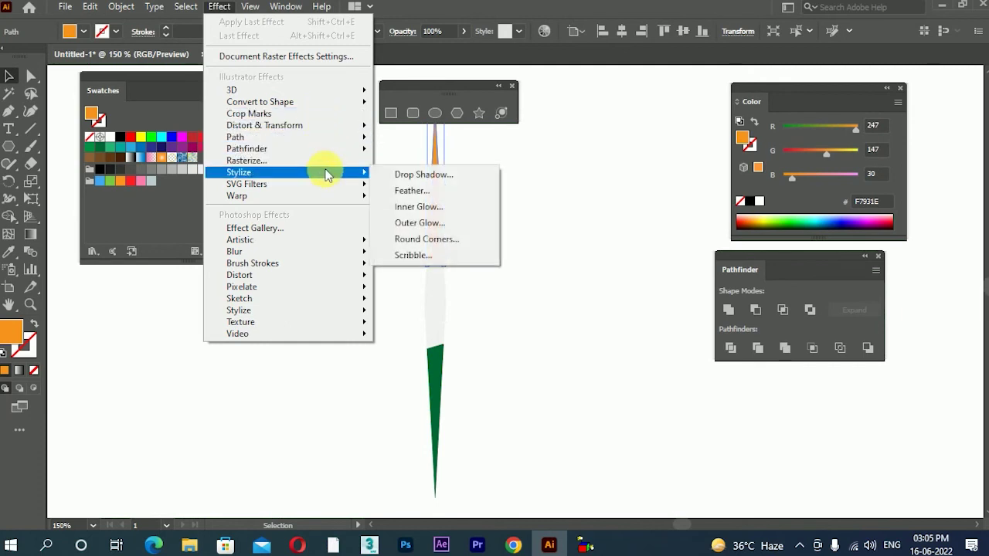
left_click(442, 207)
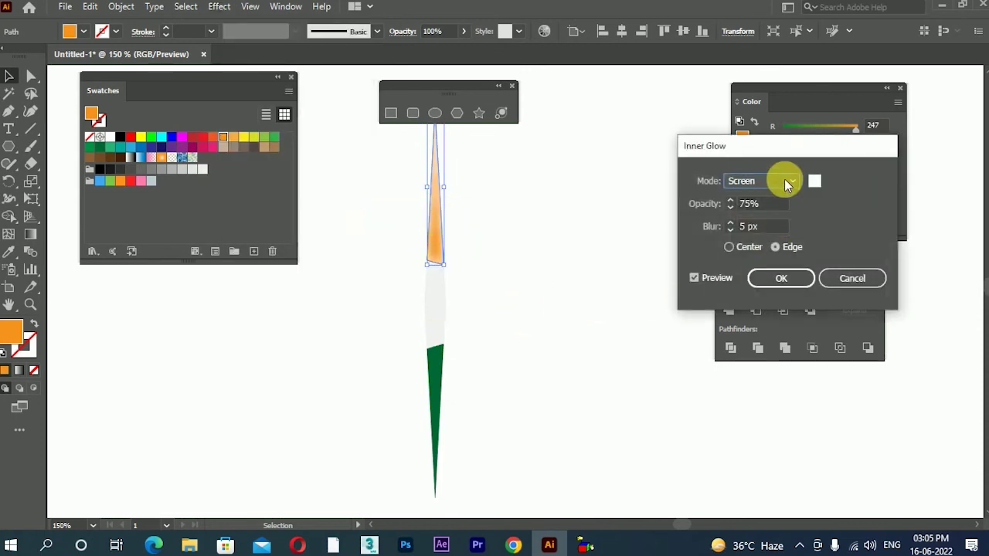
left_click(786, 182)
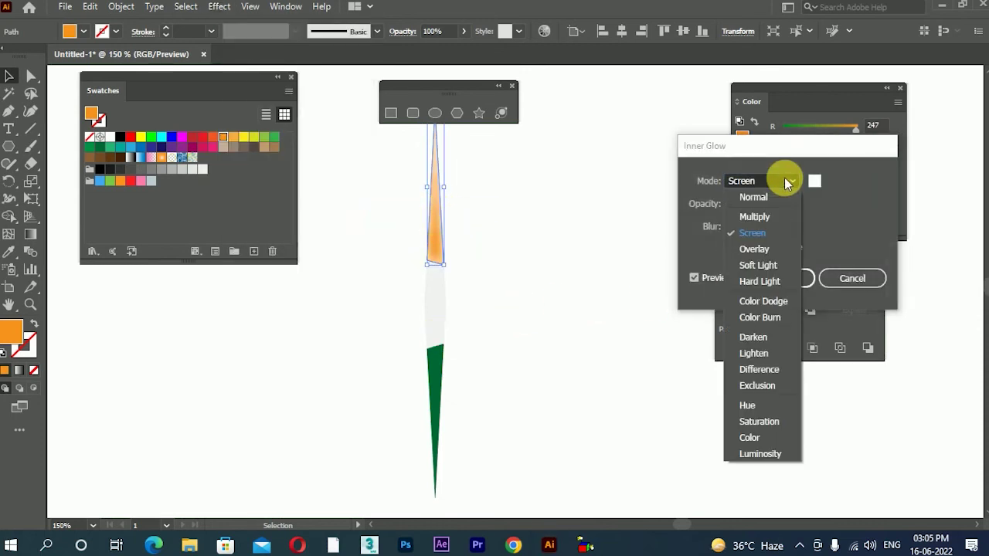
left_click(769, 217)
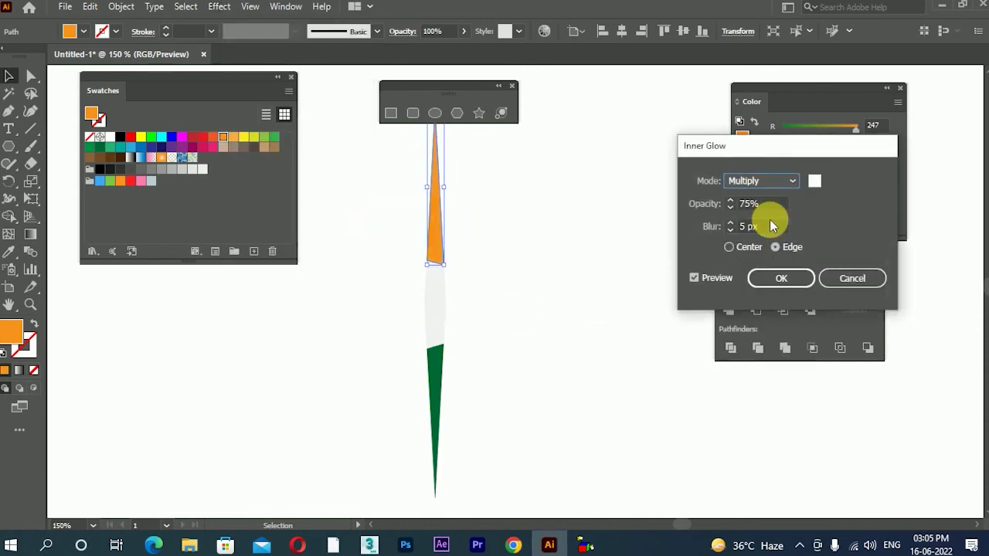
Set the inner glow's color to near-black 0F0202
left_click(815, 181)
left_click(564, 265)
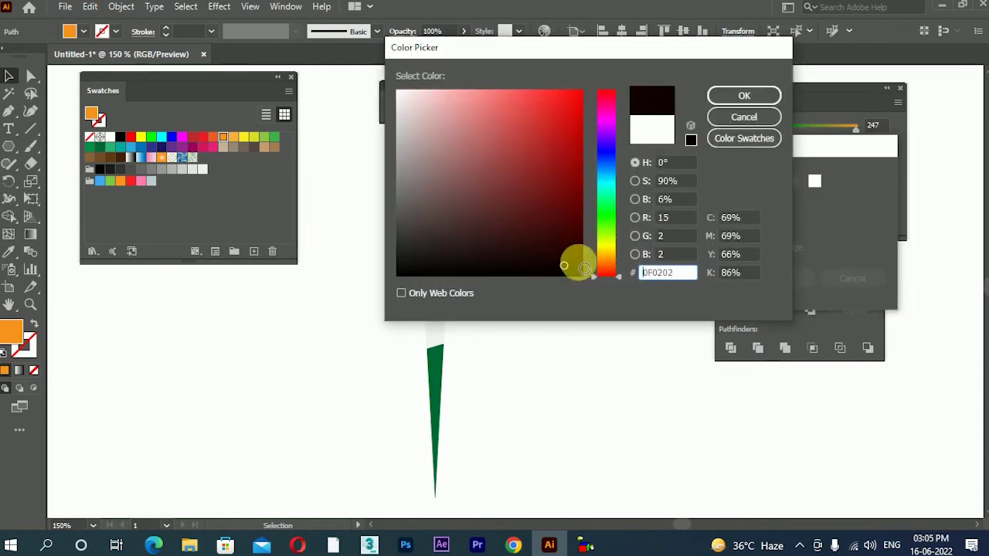
left_click(749, 99)
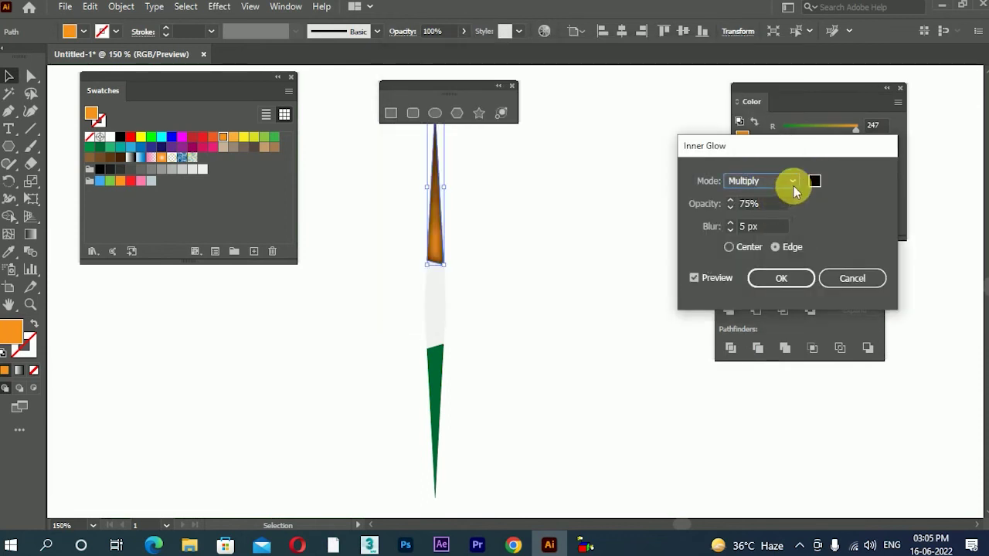
Set the inner glow's color to a dark orange-brown
left_click(816, 183)
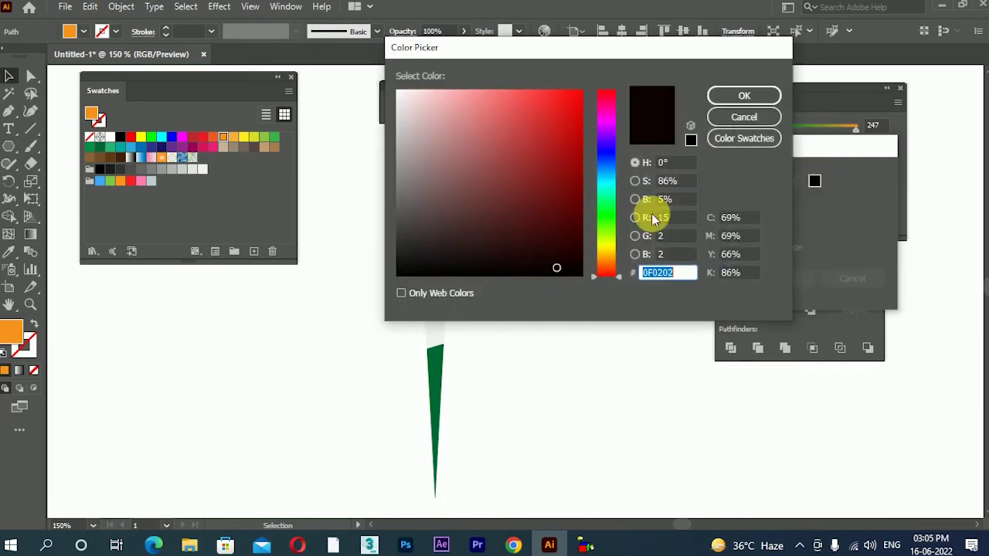
left_click(608, 261)
left_click(572, 214)
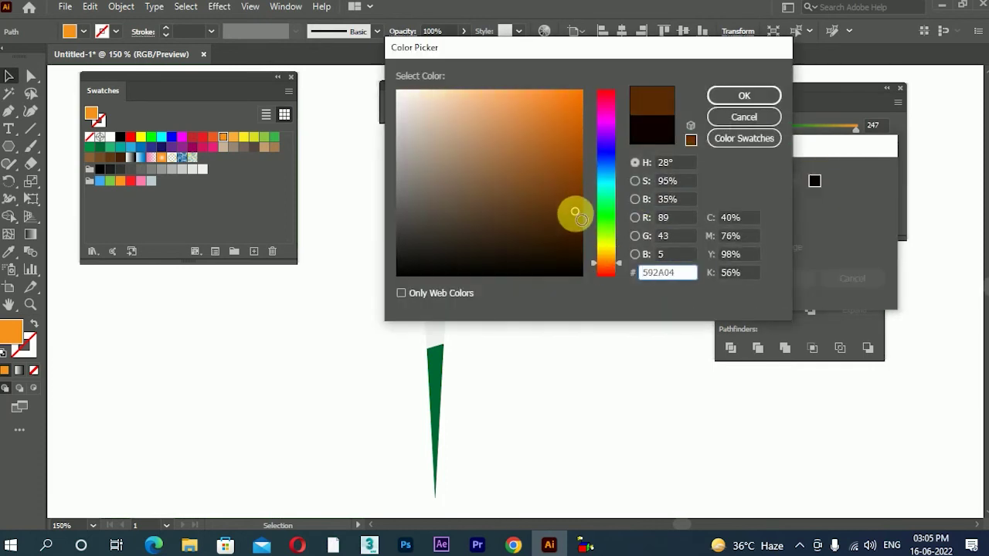
left_click(742, 98)
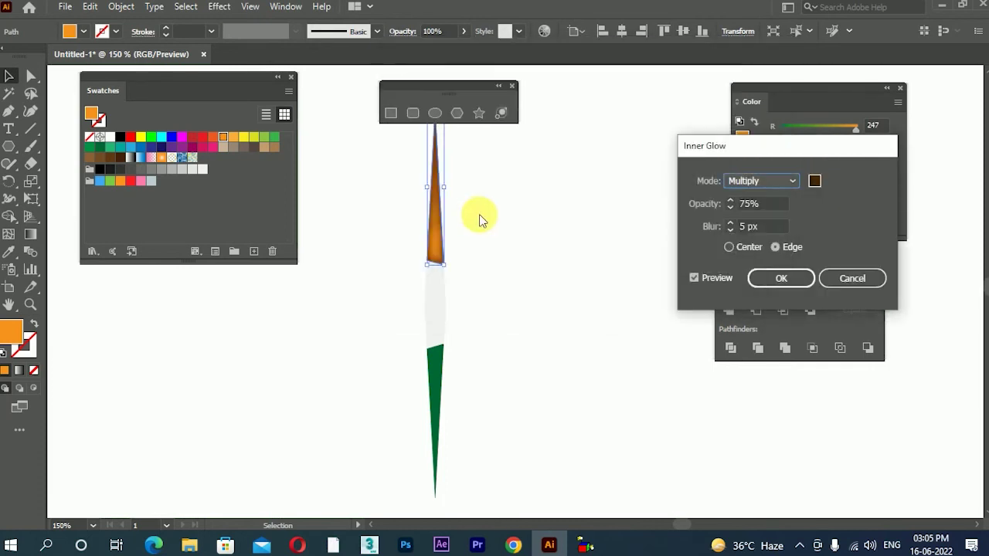
Set the inner glow's blur to 3 px and opacity to 74%, and apply it to the orange piece
double_click(760, 228)
key("Down")
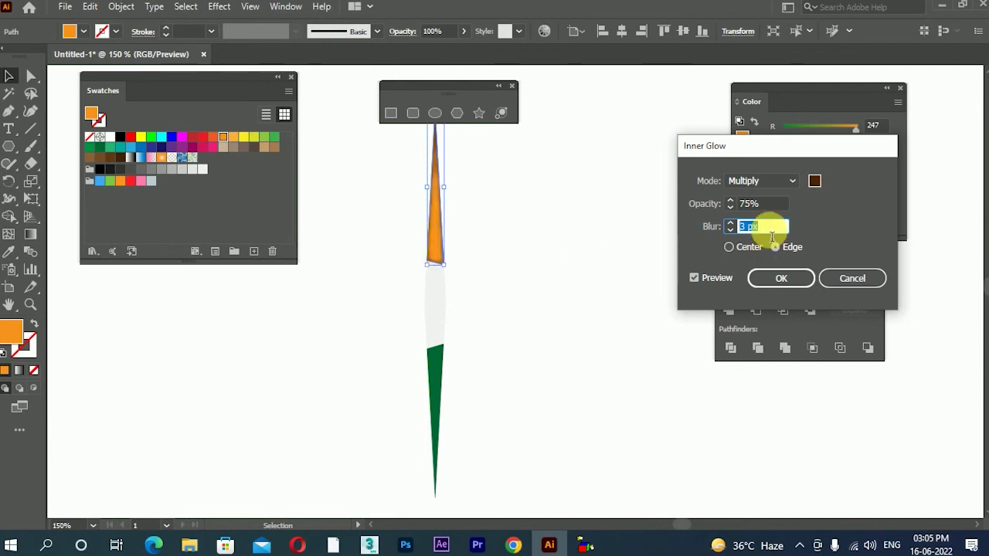
left_click(771, 205)
key("Down")
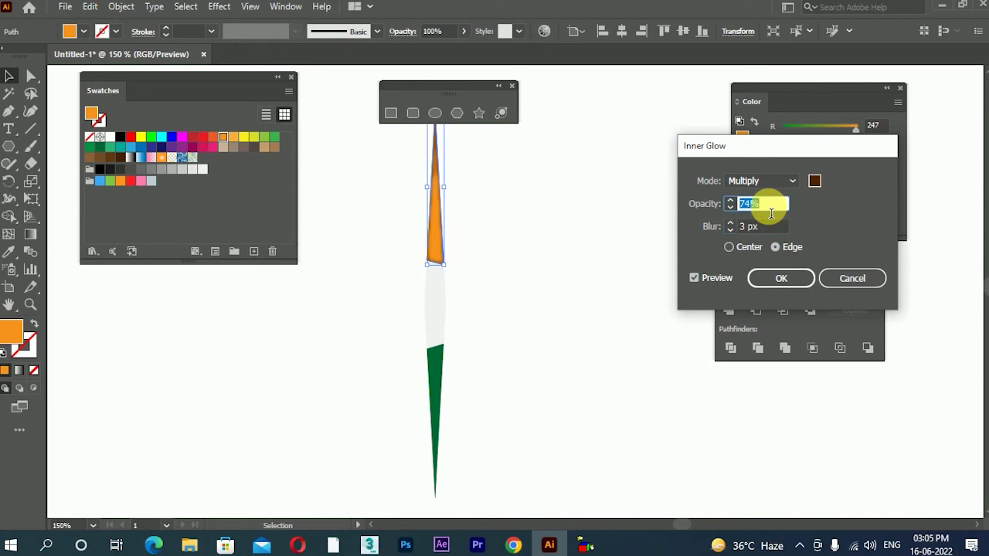
left_click(772, 278)
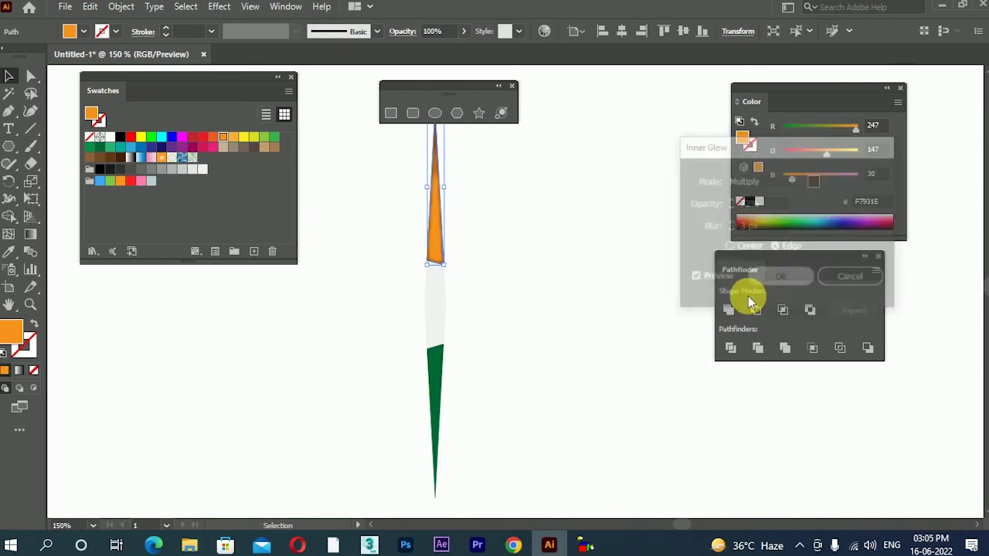
left_click(587, 402)
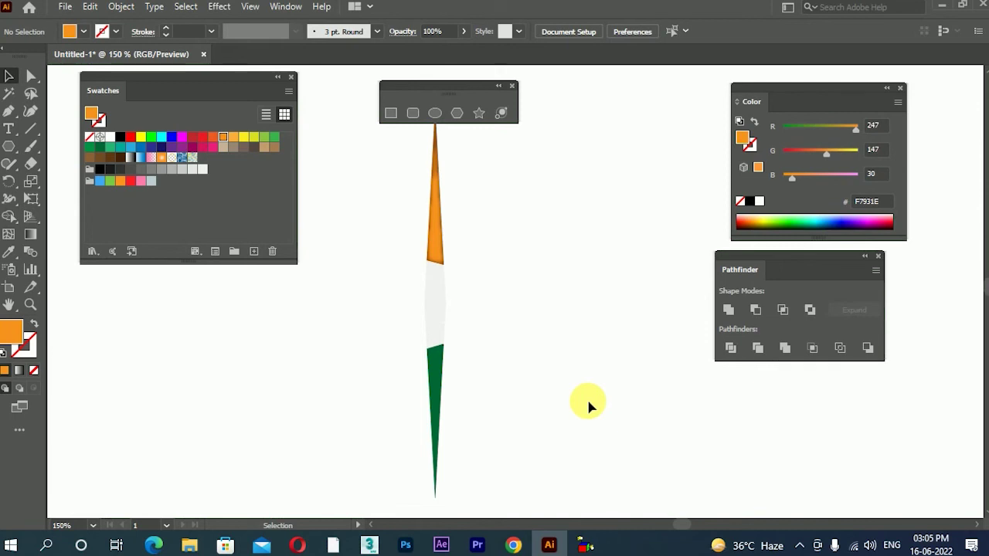
Apply the same Inner Glow to the diamond's green bottom piece and to its light gray middle piece
left_click_drag(568, 415, 382, 422)
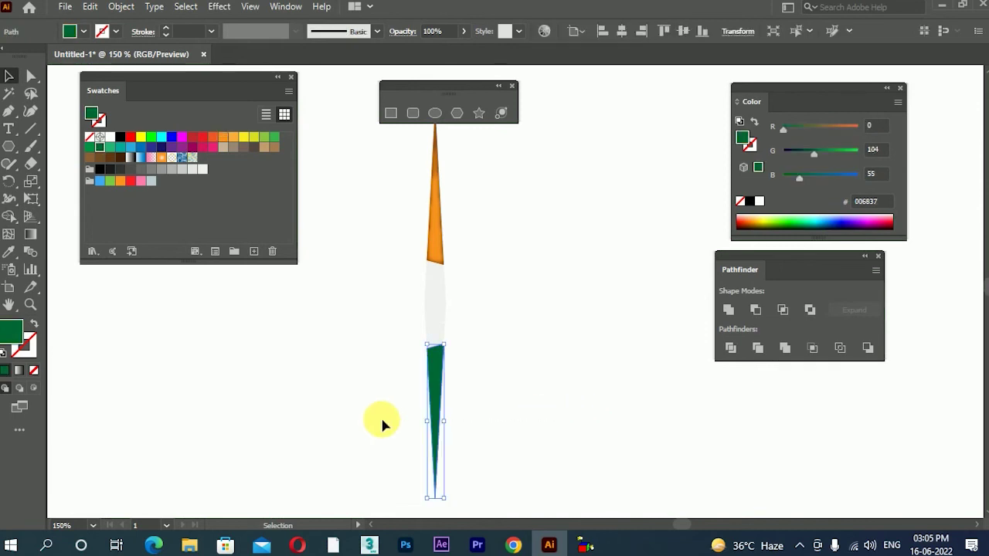
left_click(220, 7)
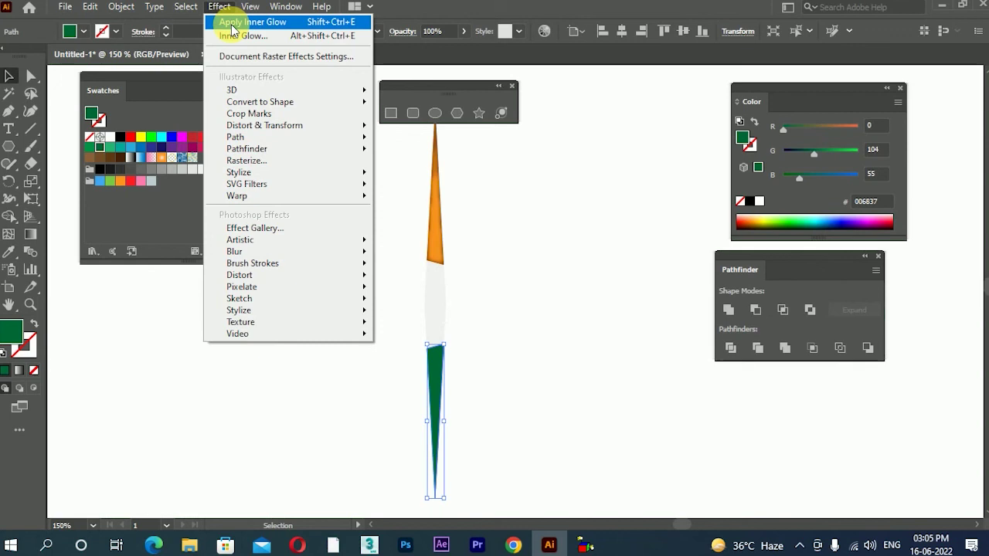
left_click(254, 23)
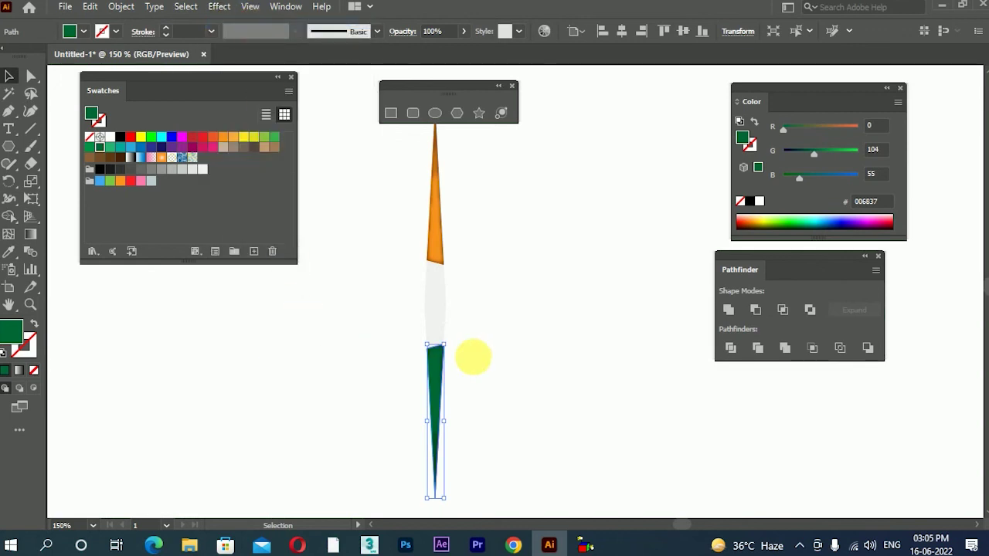
left_click(514, 358)
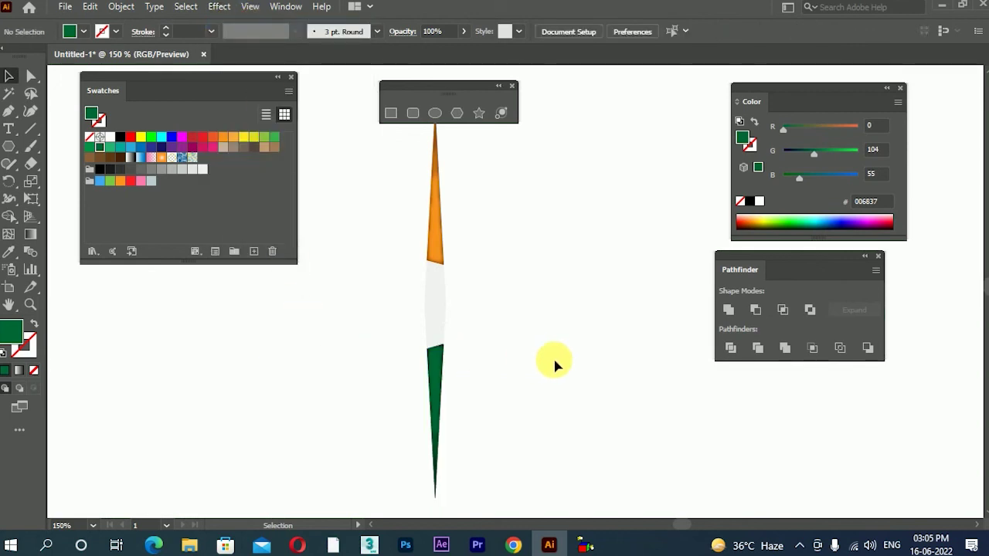
left_click_drag(530, 289, 304, 332)
left_click(220, 8)
left_click(245, 23)
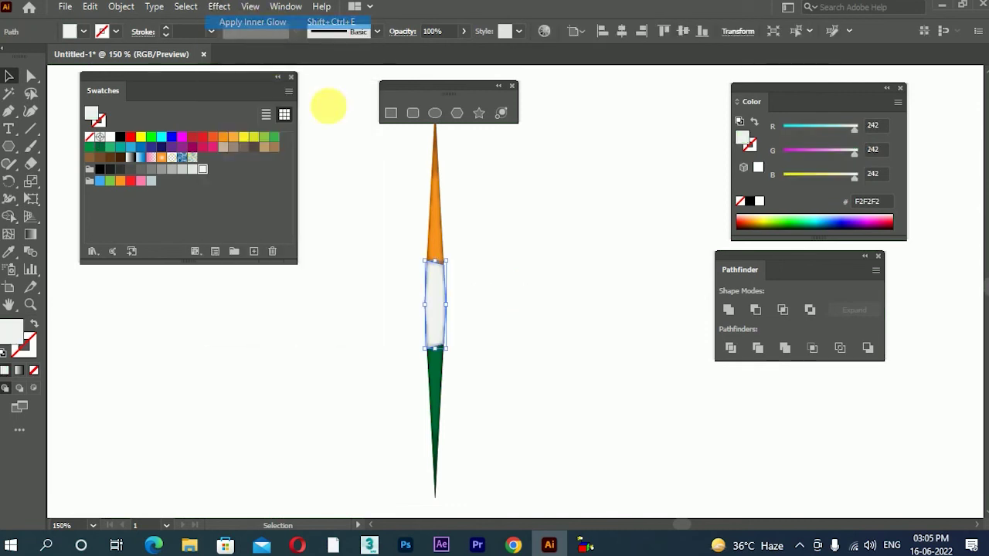
left_click(697, 271)
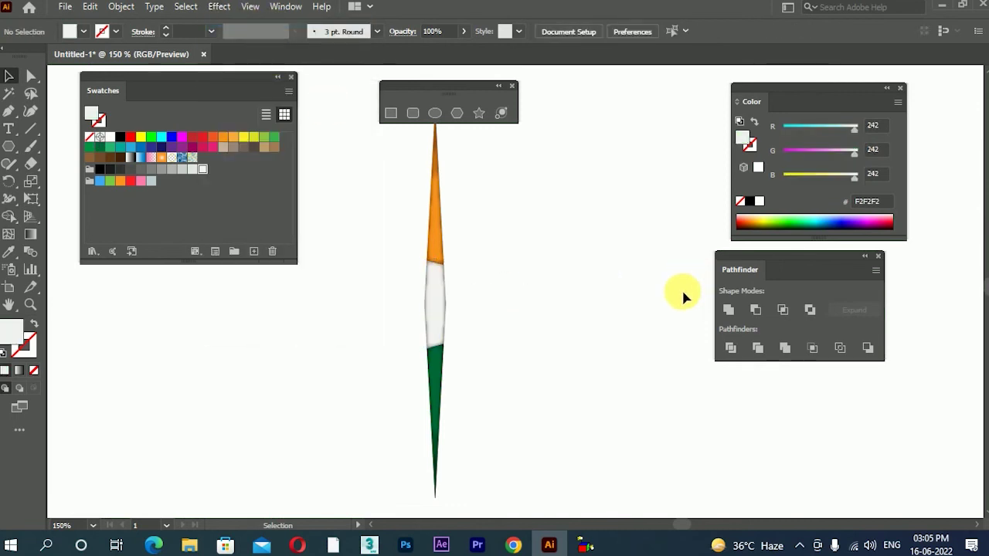
Group the orange, light gray and green pieces of the diamond into one object
scroll(552, 247, "down", 2)
left_click_drag(568, 153, 461, 386)
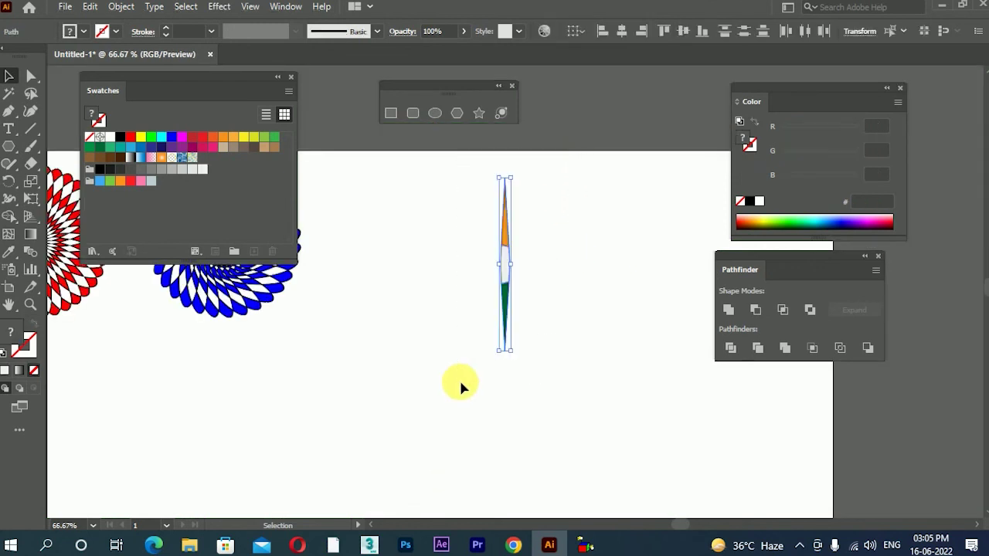
right_click(499, 288)
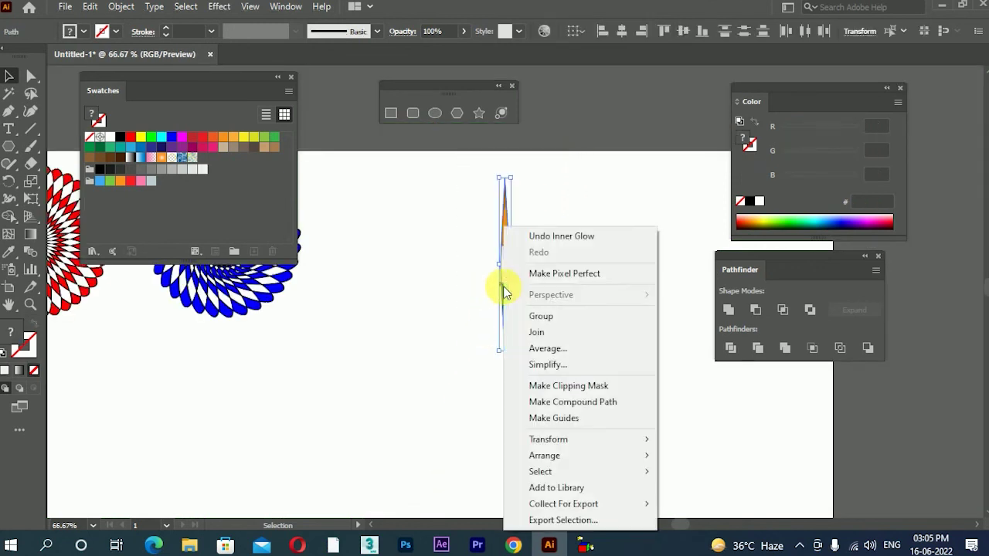
left_click(530, 315)
left_click(604, 347)
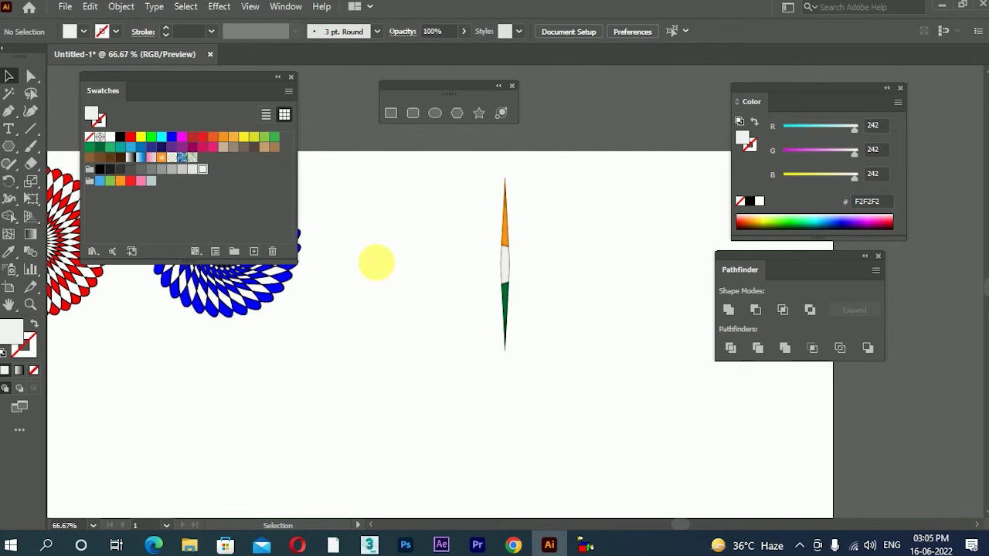
Create a copy of the diamond group rotated 15° about a point just below its green tip
left_click(505, 263)
left_click(9, 181)
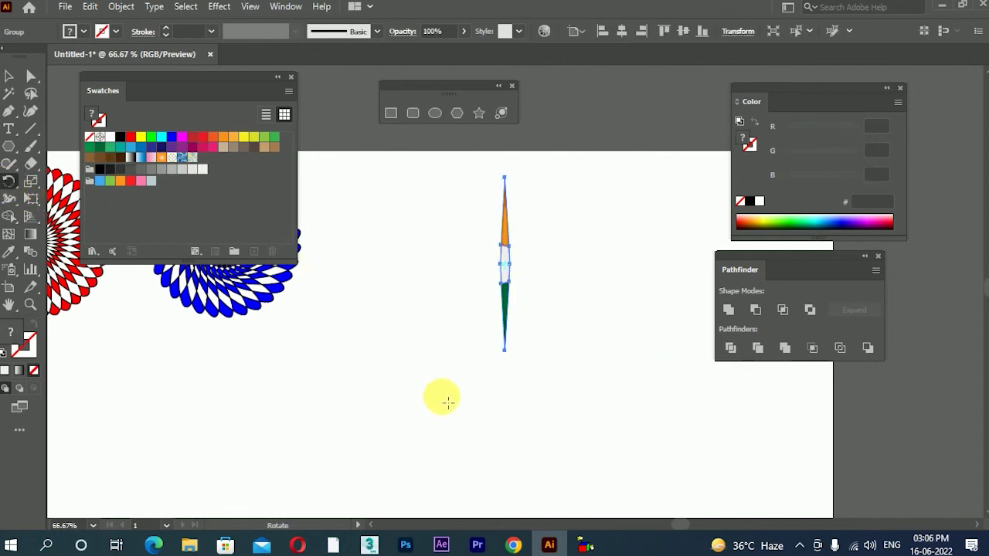
left_click(504, 359, "alt")
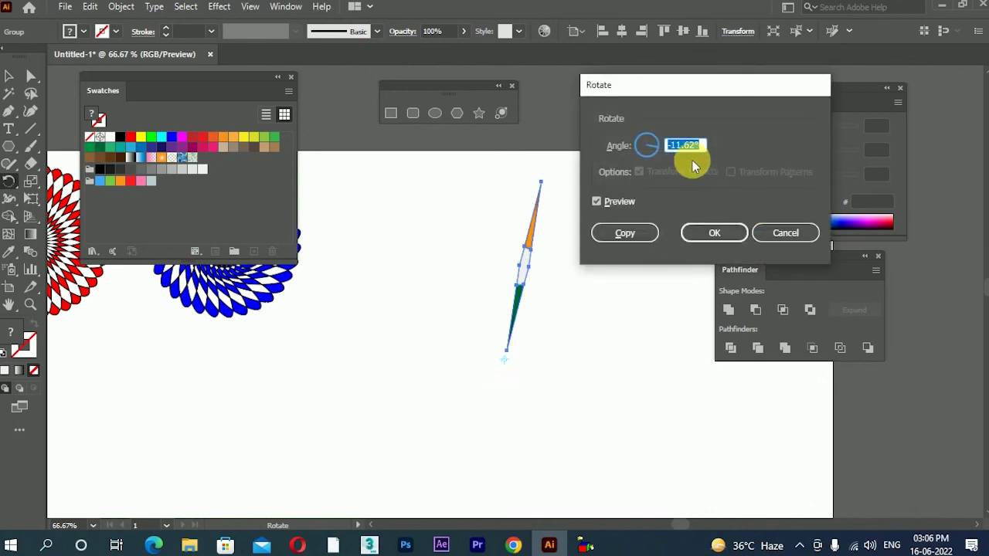
type("10")
left_click(632, 233)
Repeat the rotated copy of the diamond until the petals complete a full circle
key("ctrl+d")
key("ctrl+d")
key("ctrl+d")
key("ctrl+d")
key("ctrl+d")
key("ctrl+d")
key("ctrl+d")
key("ctrl+d")
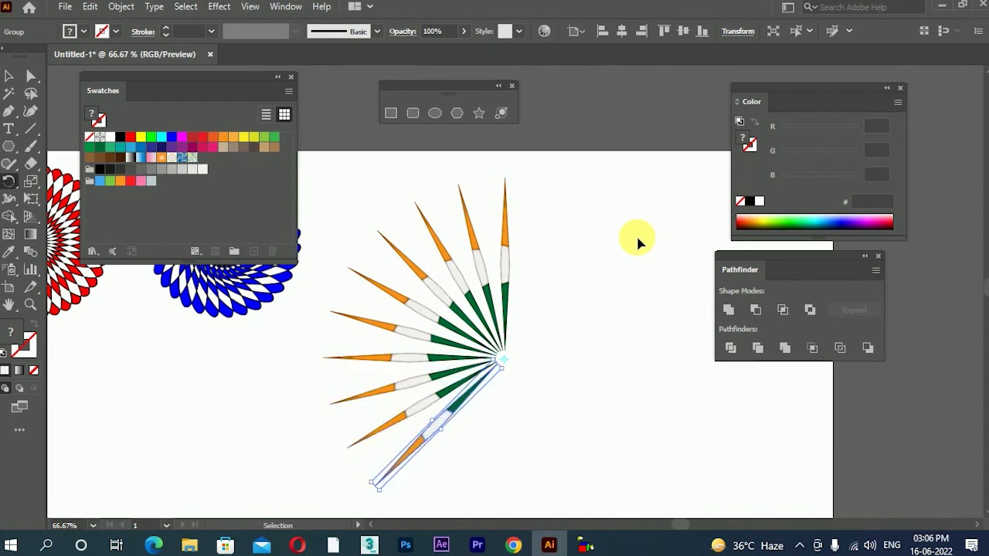
key("ctrl+d")
key("ctrl+d")
key("ctrl+d")
key("ctrl+d")
key("ctrl+d")
key("ctrl+d")
key("ctrl+d")
key("ctrl+d")
key("ctrl+d")
key("ctrl+d")
key("ctrl+d")
key("ctrl+d")
key("ctrl+d")
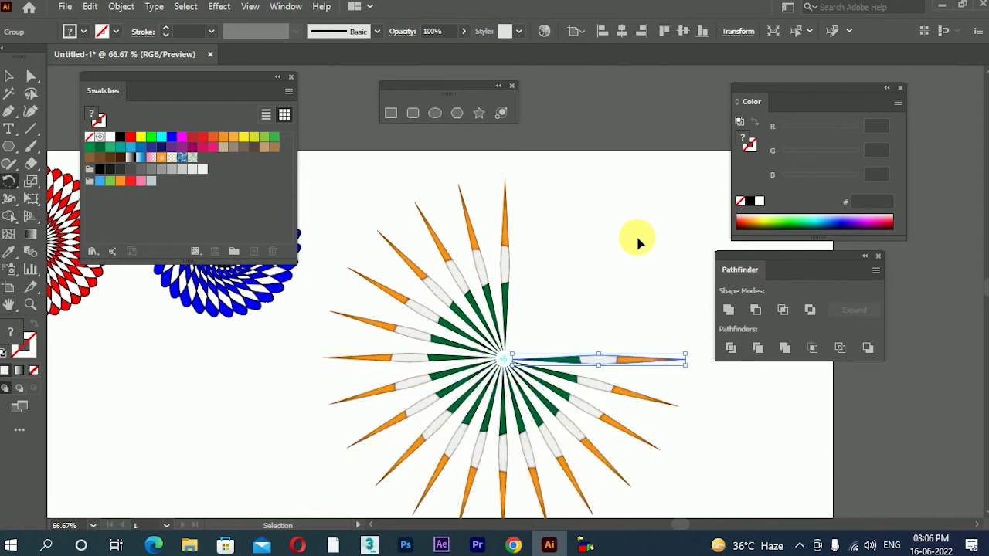
key("ctrl+d")
key("ctrl+d")
key("ctrl+d")
key("ctrl+d")
key("ctrl+d")
key("ctrl+d")
key("ctrl+d")
key("ctrl+d")
key("r")
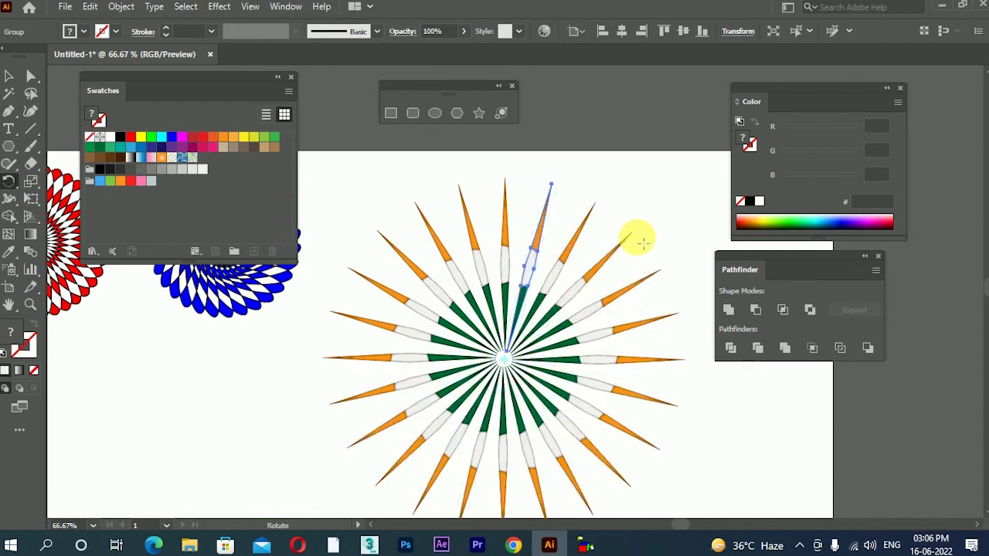
key("v")
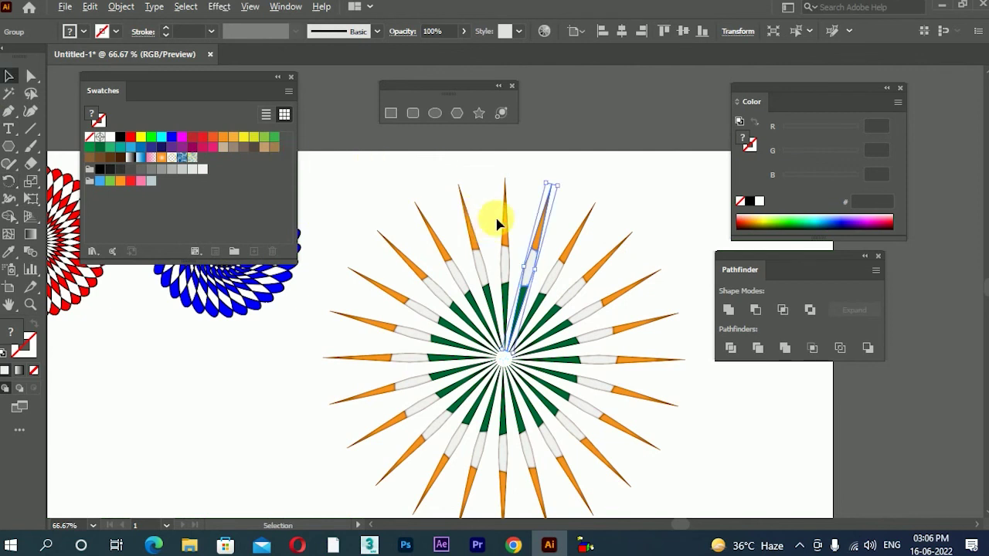
Scale the whole tricolor flower down to about the blue flower's size and place it beside the blue flower
scroll(497, 224, "down", 2)
left_click(616, 188)
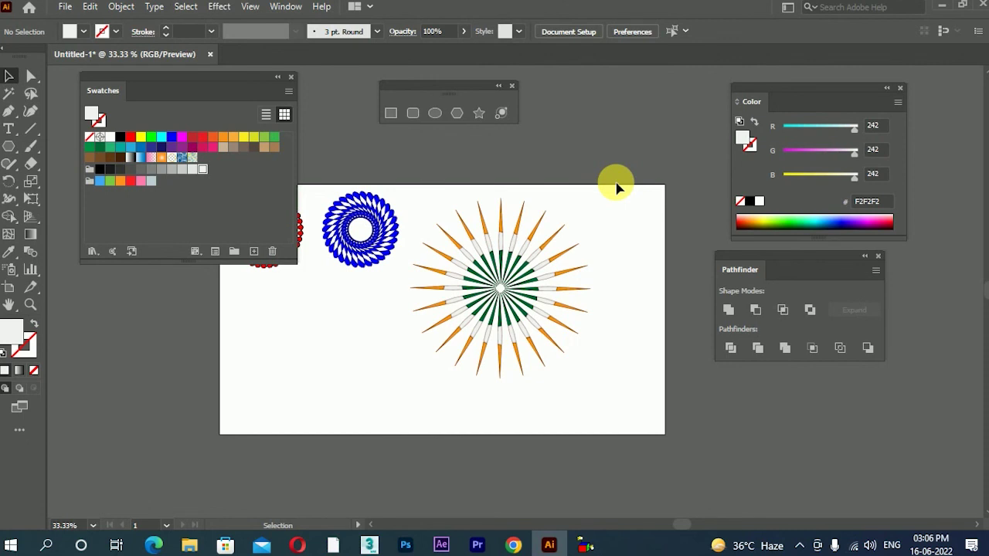
left_click_drag(634, 188, 410, 424)
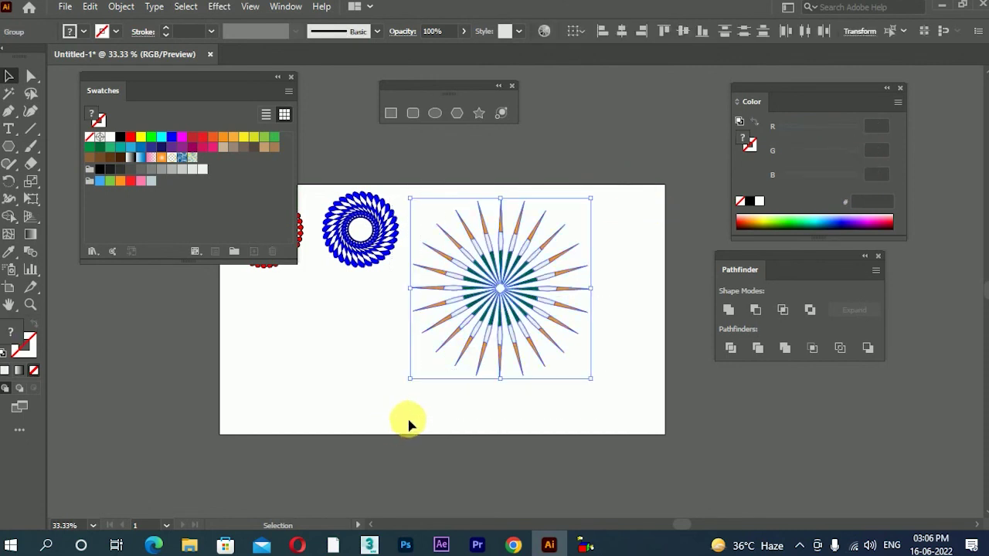
left_click_drag(523, 292, 662, 268)
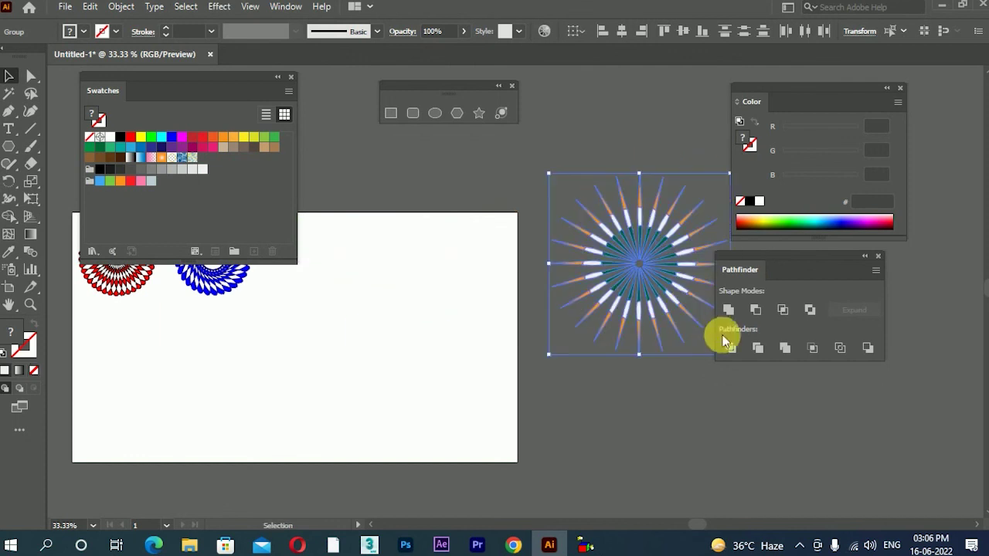
left_click_drag(551, 362, 601, 303)
left_click_drag(650, 272, 422, 326)
key("ctrl+equal")
key("ctrl+equal")
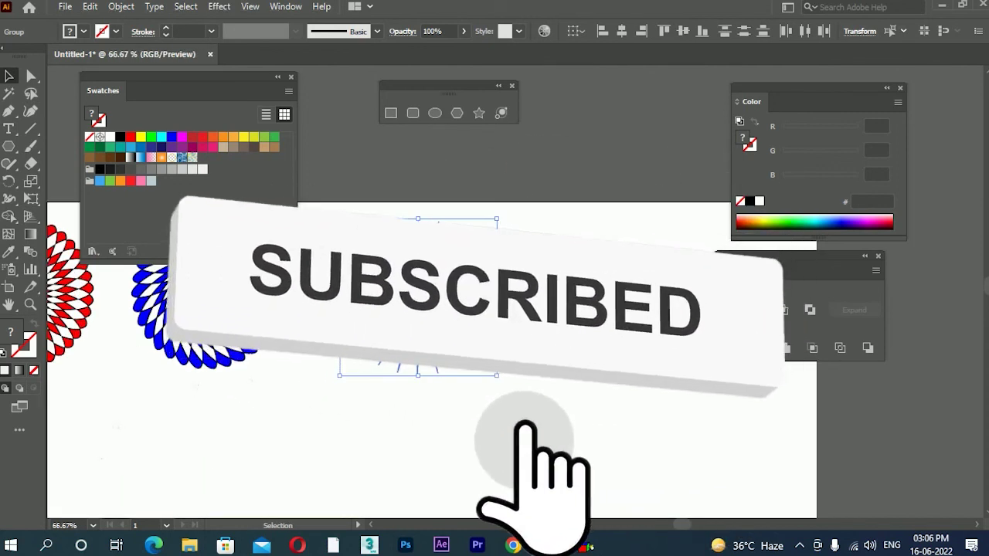
left_click_drag(524, 283, 501, 283)
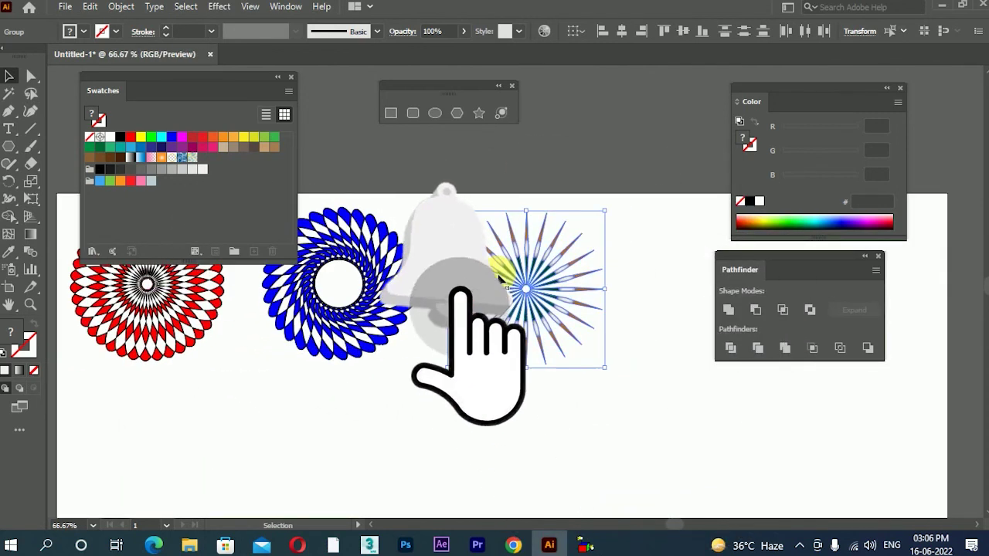
Group all petals of the tricolor flower and deselect it
right_click(524, 275)
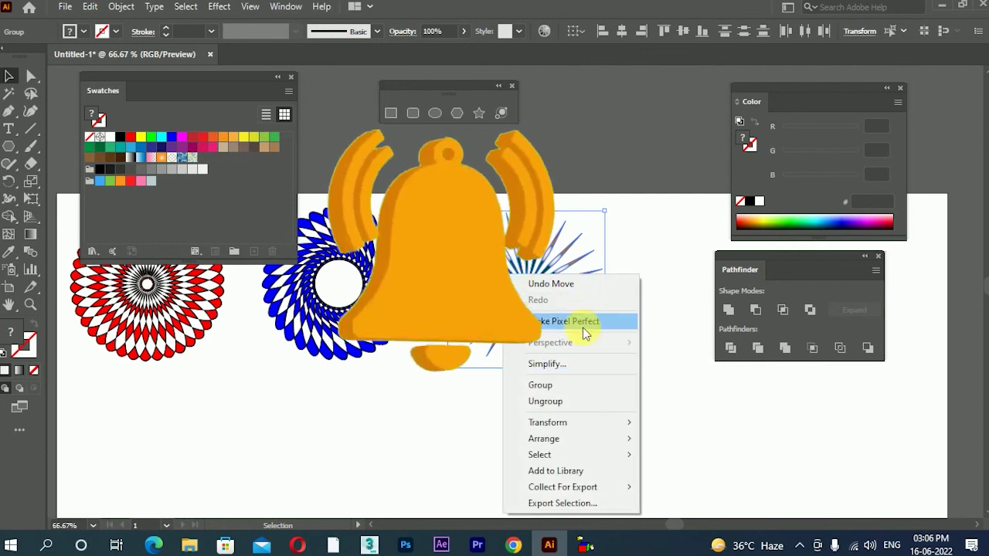
left_click(572, 386)
left_click(642, 384)
Draw an open S-shaped curve with the Pen tool in the empty artboard area below the tricolor flower
key("ctrl+minus")
scroll(641, 385, "down", 3)
key("p")
left_click_drag(531, 226, 526, 295)
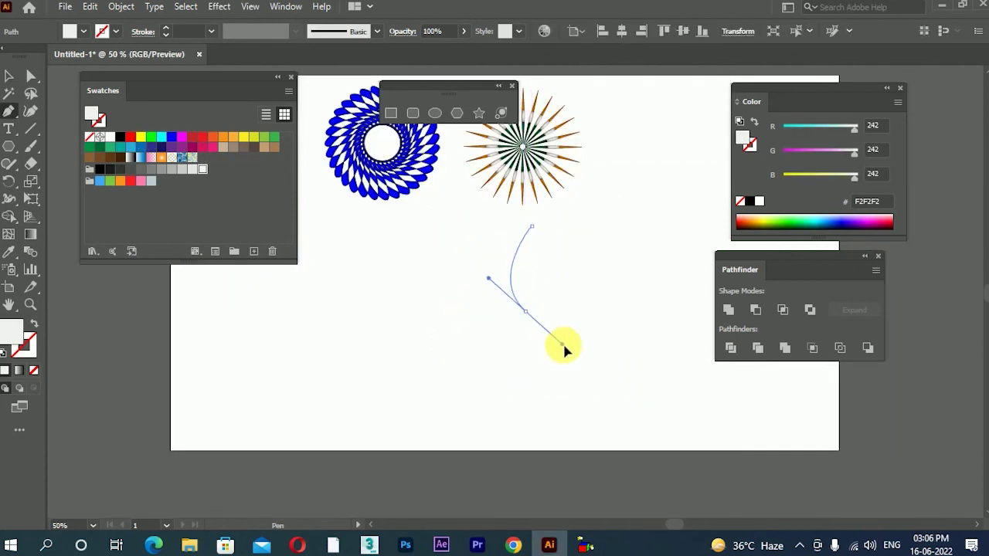
left_click_drag(564, 350, 565, 348)
left_click(9, 75)
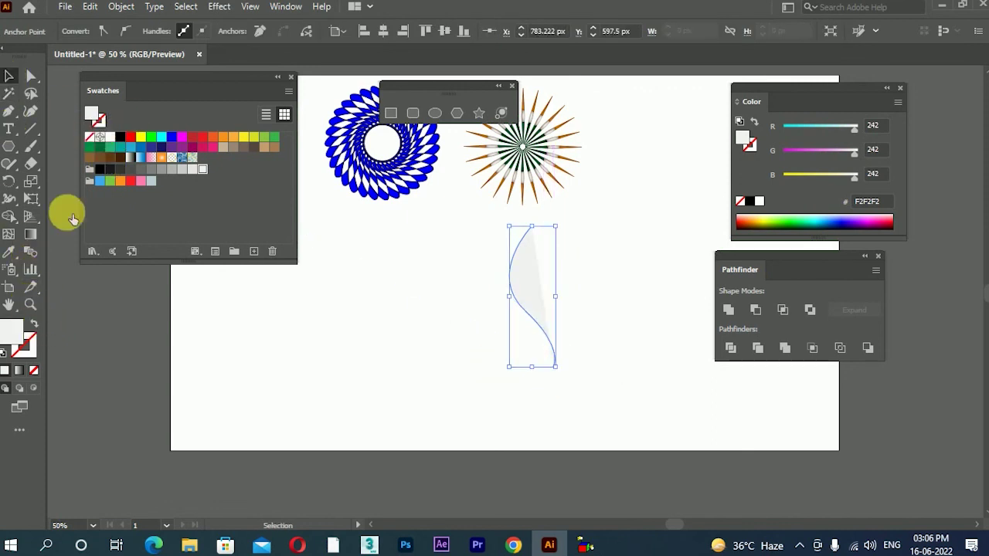
Remove the S-curve's fill and give it a black stroke of 14 pt
left_click(32, 373)
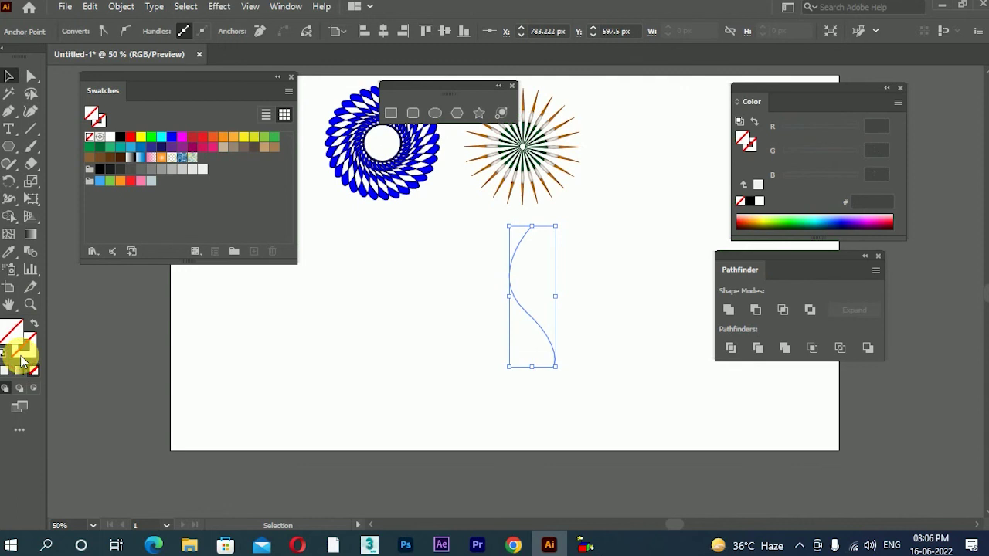
left_click(123, 139)
left_click_drag(473, 313, 471, 311)
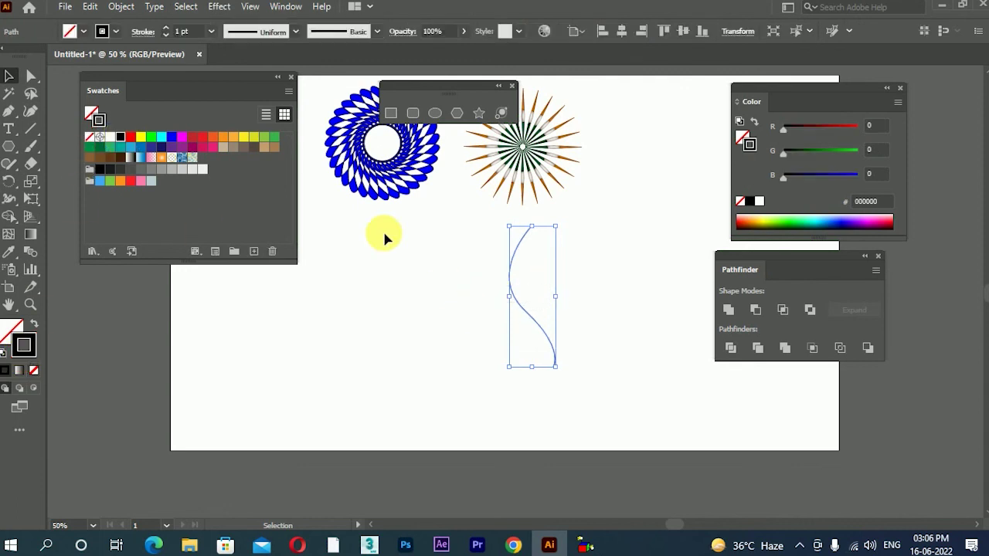
left_click(215, 31)
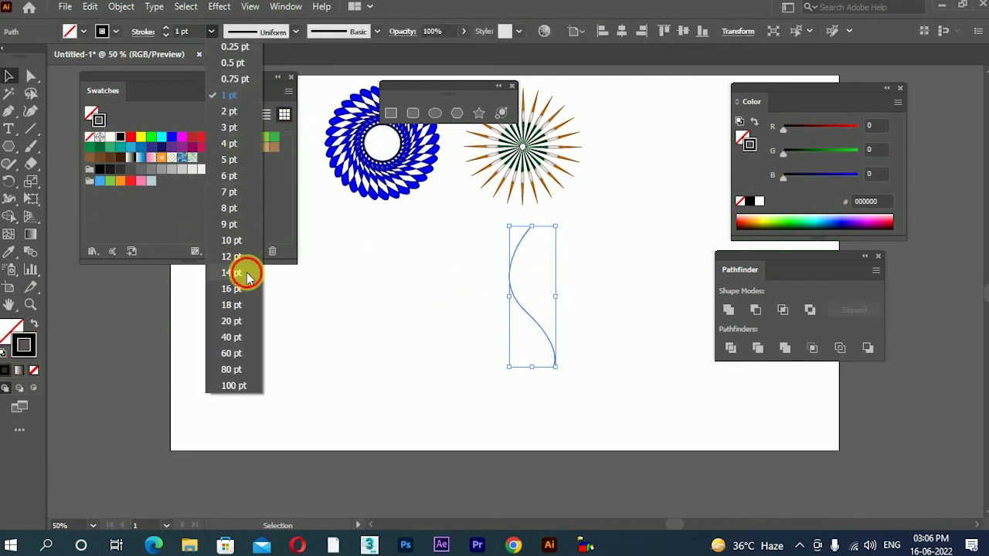
left_click(245, 272)
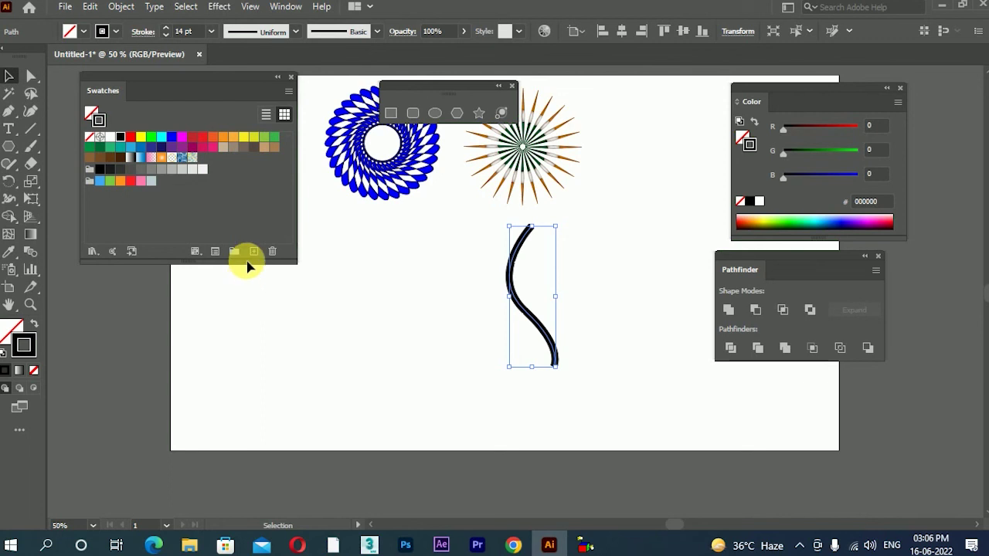
Try Width Profile 4 on the S-curve's stroke and replace it with the lens-shaped profile that tapers at both ends
left_click(285, 35)
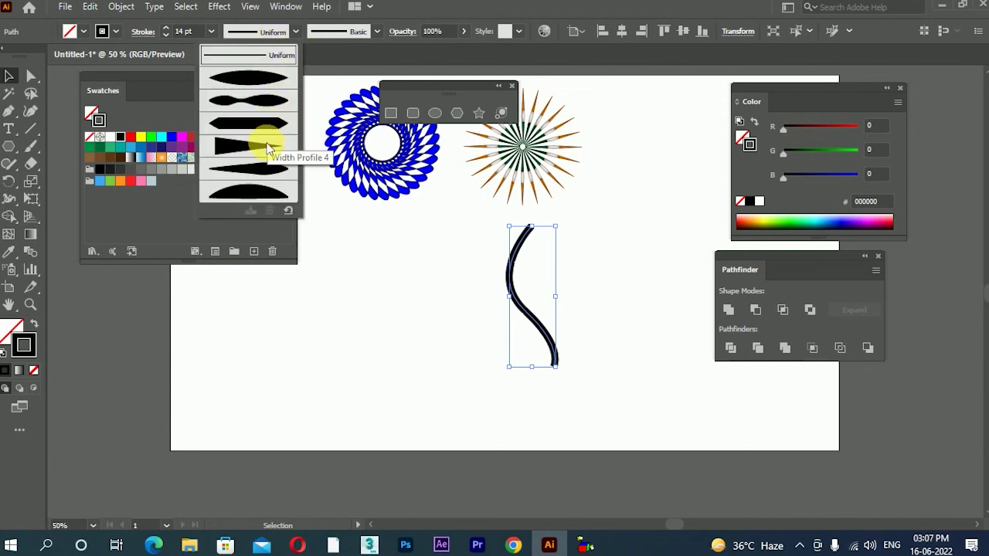
left_click(268, 147)
left_click(293, 32)
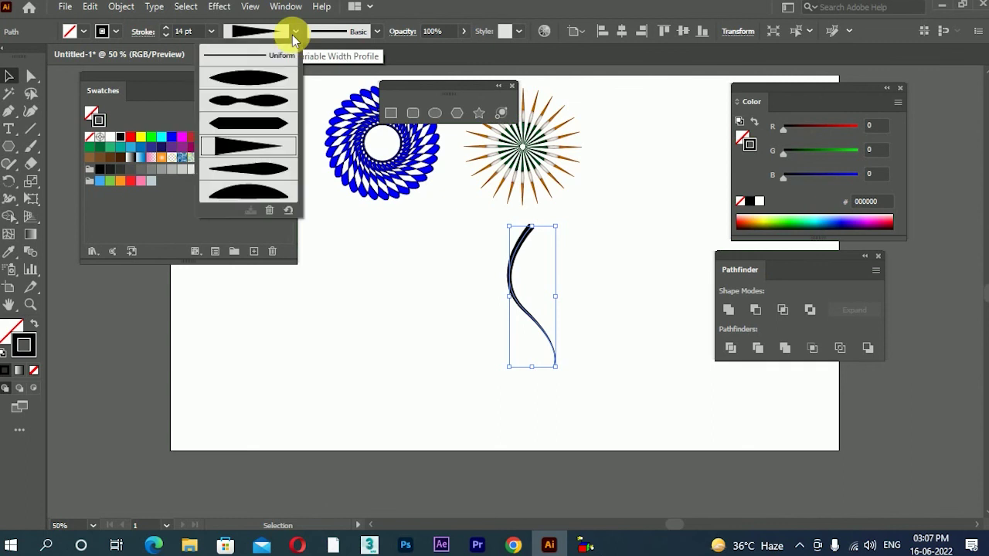
left_click(263, 85)
left_click(415, 321)
Create a copy of the S-curve rotated 10° about a point just below its lower end
left_click(510, 303)
left_click(11, 183)
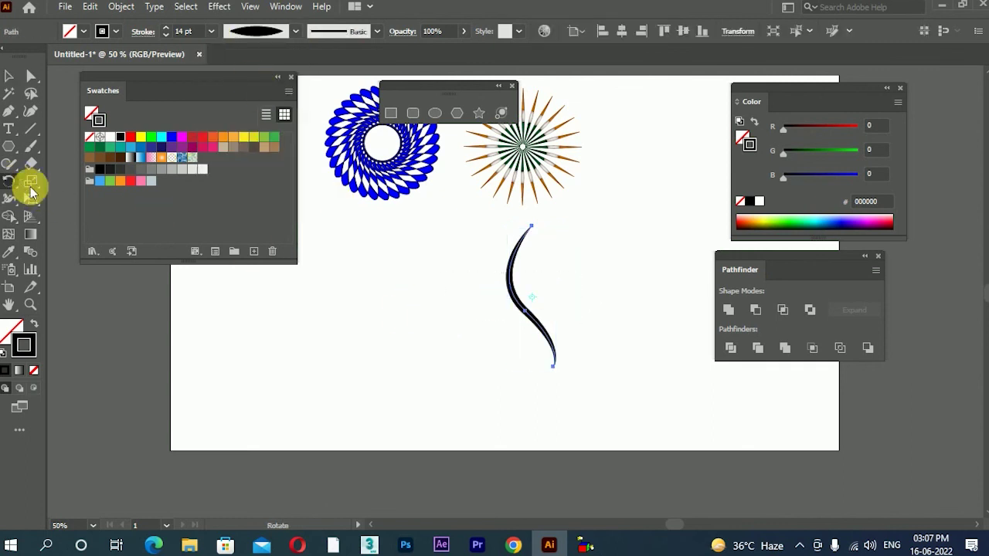
left_click_drag(570, 347, 550, 381)
left_click(550, 378, "alt")
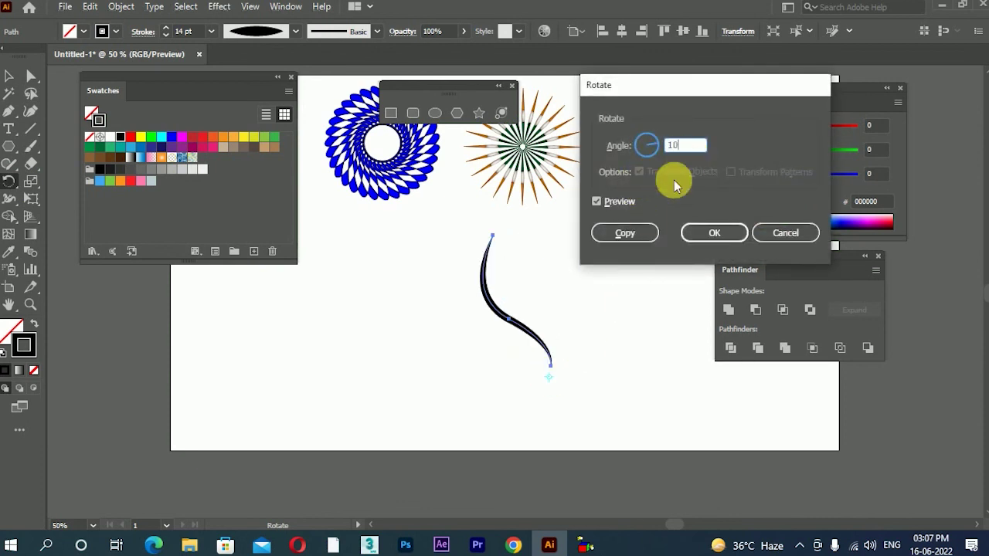
type("10")
left_click(628, 232)
Repeat the rotated copy of the S-curve until the strands form a complete swirl flower
key("ctrl+d")
key("ctrl+d")
key("ctrl+d")
key("ctrl+d")
key("ctrl+d")
key("ctrl+d")
key("ctrl+d")
key("ctrl+d")
key("ctrl+d")
key("ctrl+d")
key("ctrl+d")
key("ctrl+d")
key("ctrl+d")
key("ctrl+d")
key("ctrl+d")
key("ctrl+d")
key("ctrl+d")
key("ctrl+d")
key("ctrl+d")
key("ctrl+d")
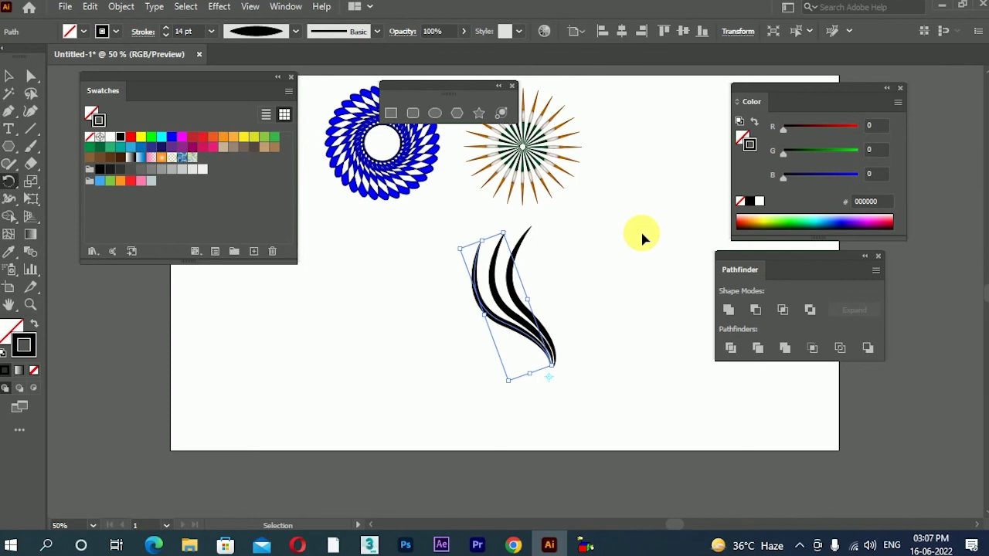
key("ctrl+d")
key("ctrl+d")
key("ctrl+d")
key("ctrl+d")
key("ctrl+d")
key("ctrl+d")
key("ctrl+d")
key("ctrl+d")
key("ctrl+d")
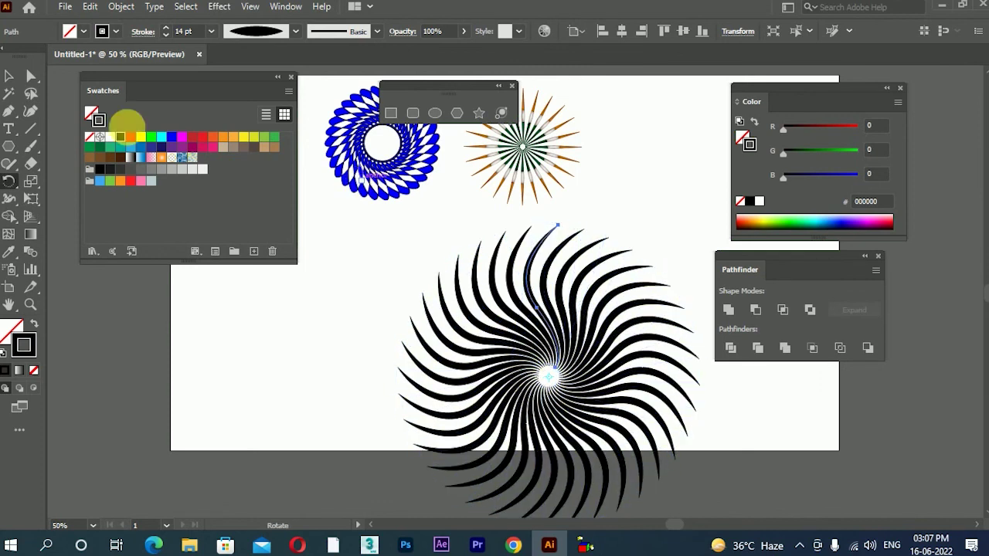
Select all the strands of the black swirl flower
left_click(8, 76)
left_click(314, 288)
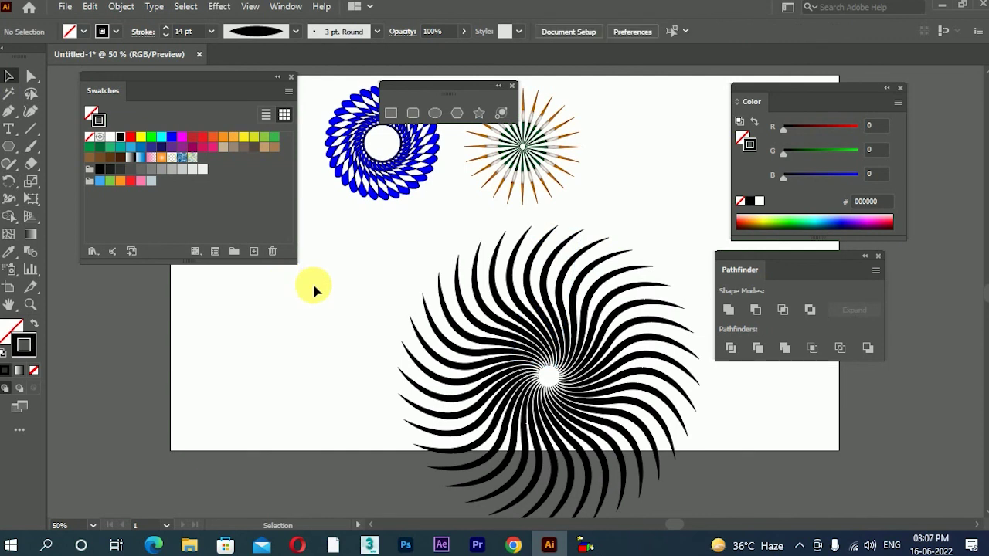
left_click_drag(350, 256, 720, 474)
scroll(522, 351, "down", 2)
left_click_drag(507, 333, 551, 309)
scroll(543, 290, "up", 1)
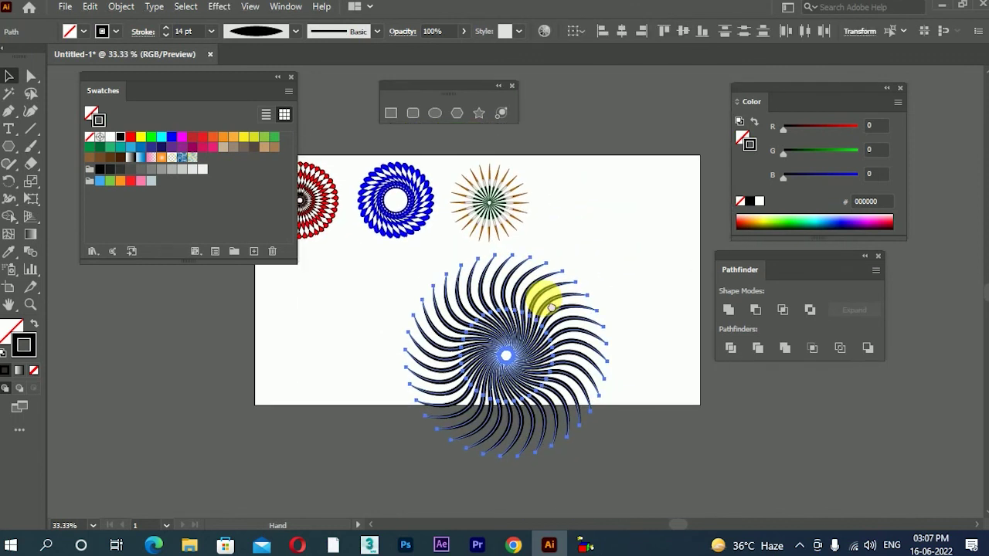
key("Delete")
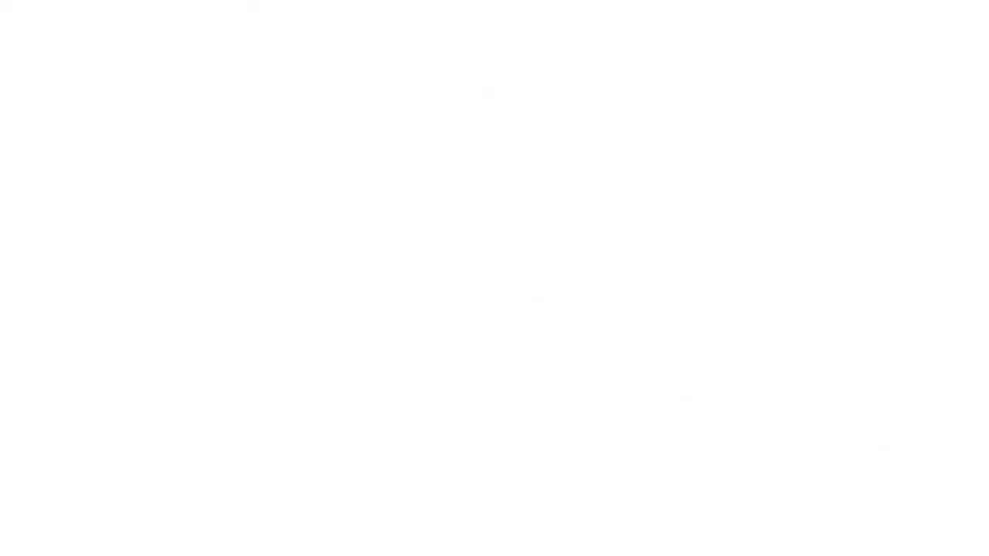